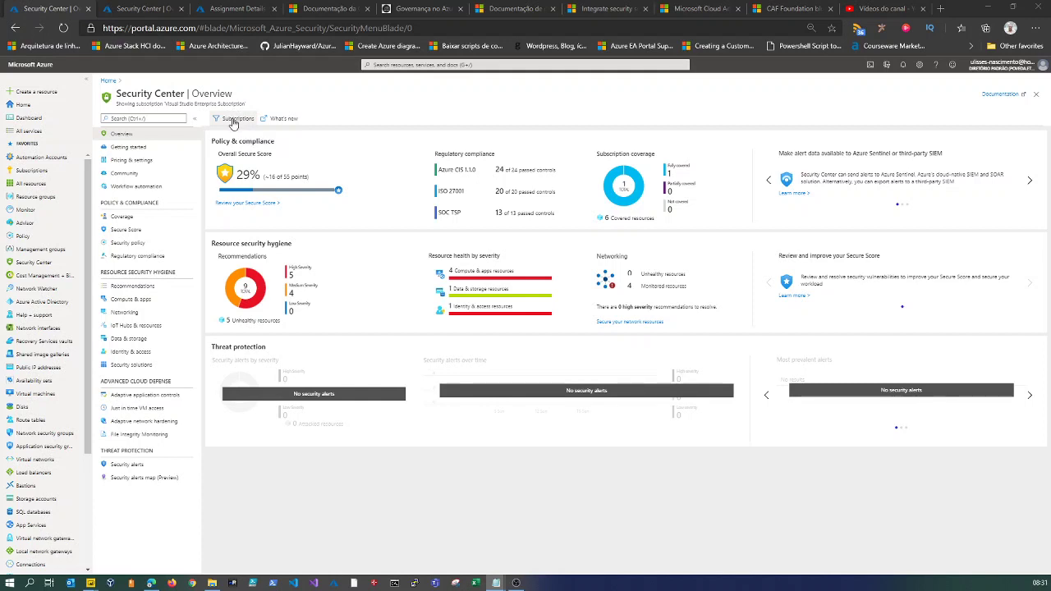
# Step: Check the directory and default subscription filter for Security Center, and close it without changes
pyautogui.click(238, 128)
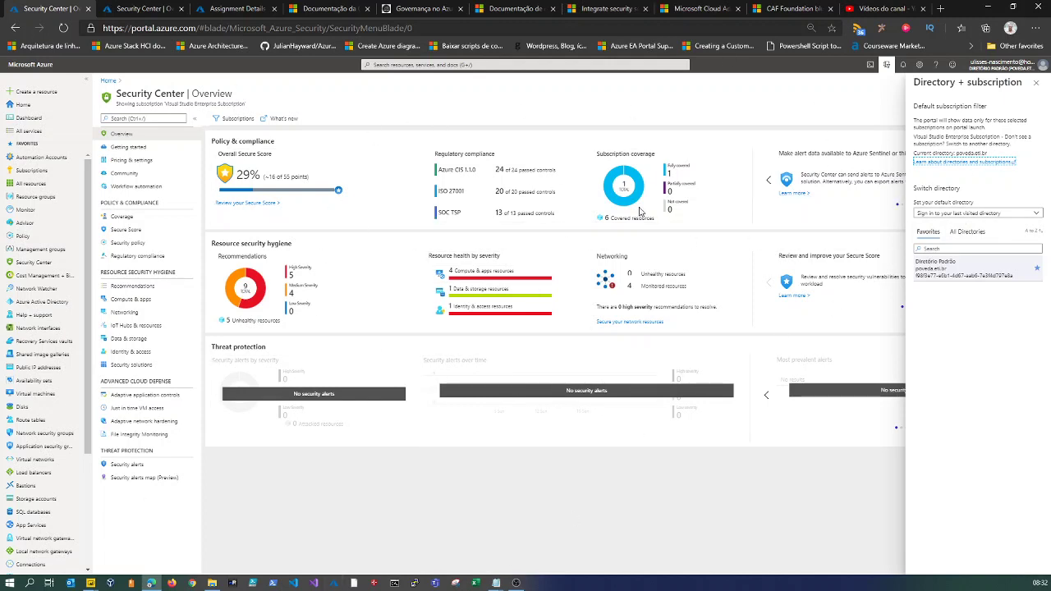
pyautogui.click(1037, 85)
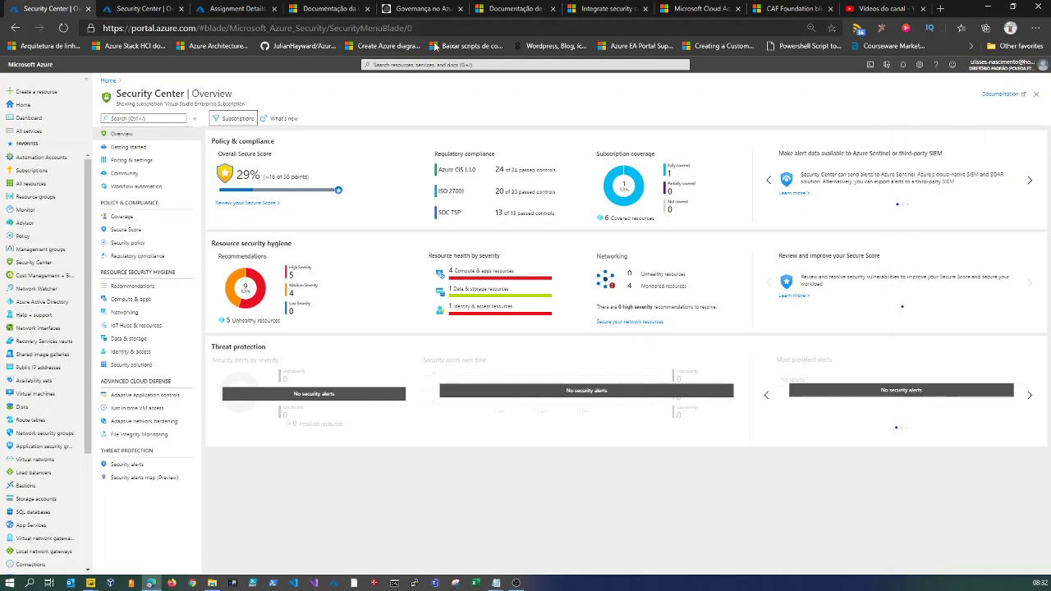
# Step: Open the Regulatory Compliance details and examine the Azure CIS 1.1.0 controls under Identity and Access Management and Security Center
pyautogui.click(496, 179)
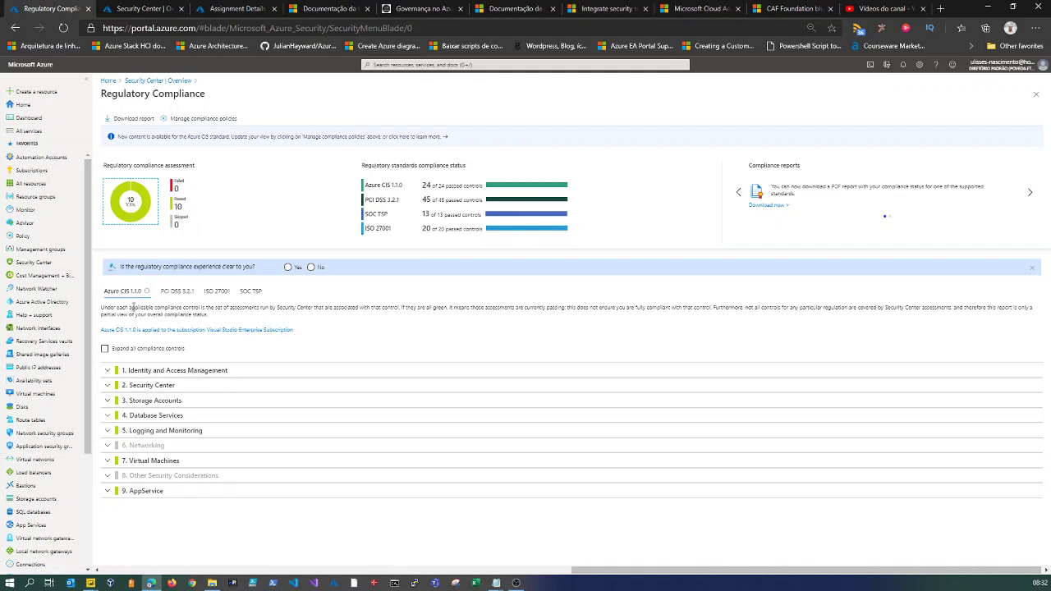
pyautogui.click(109, 370)
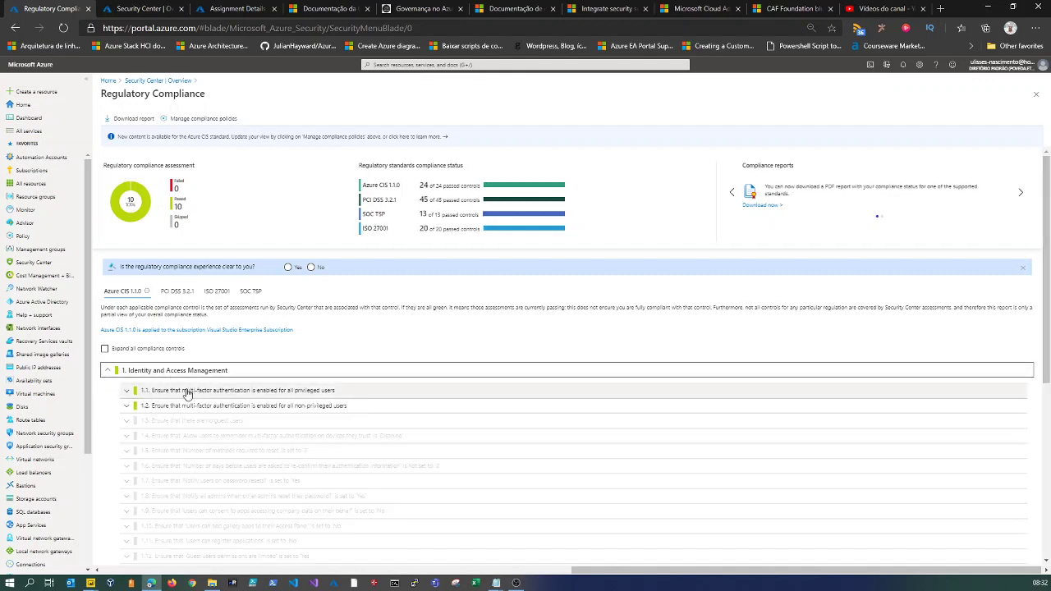
pyautogui.click(107, 371)
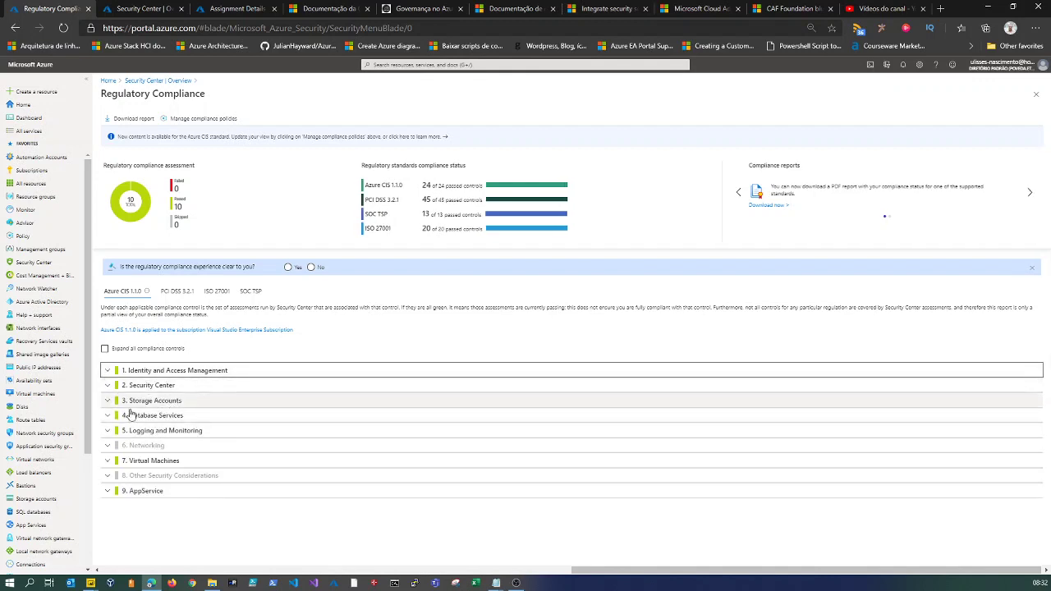
pyautogui.click(107, 386)
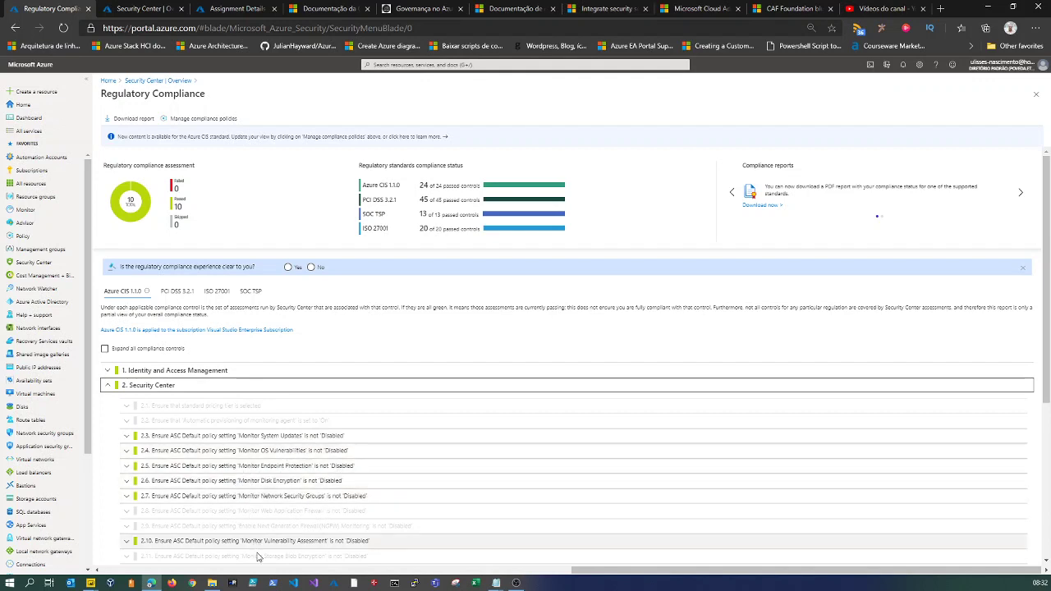
pyautogui.scroll(-1, 98, 386)
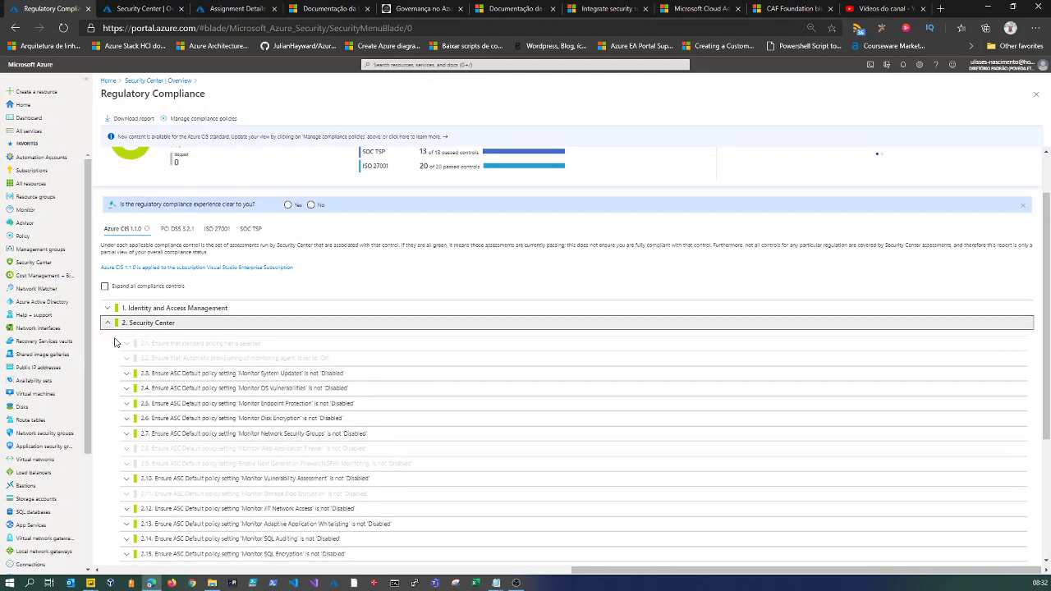
pyautogui.click(106, 323)
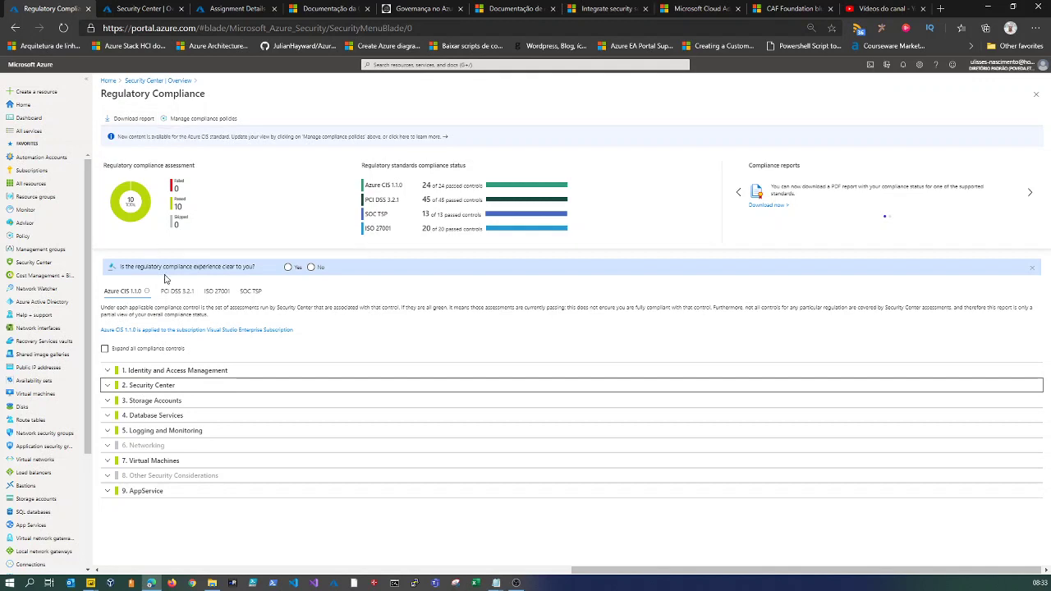
# Step: Download the regulatory compliance PDF report for the PCI DSS 3.2.1 standard
pyautogui.click(143, 121)
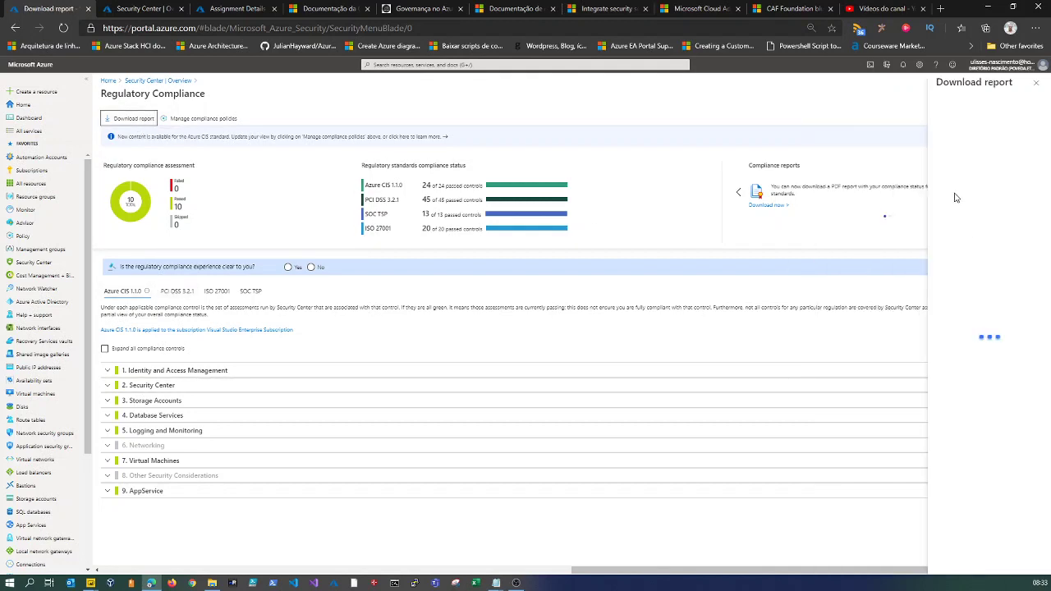
pyautogui.click(923, 146)
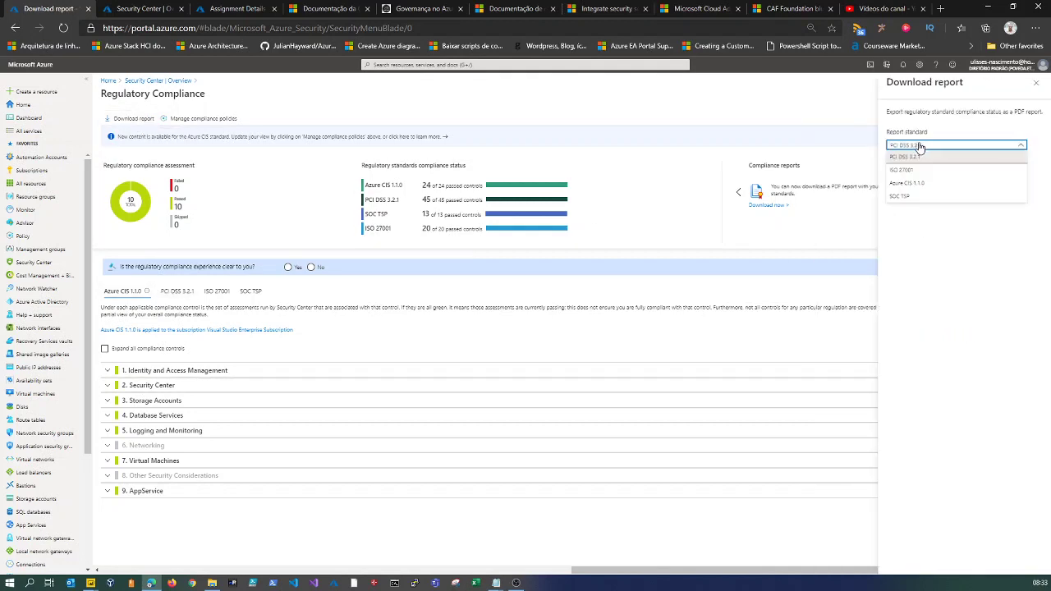
pyautogui.click(922, 305)
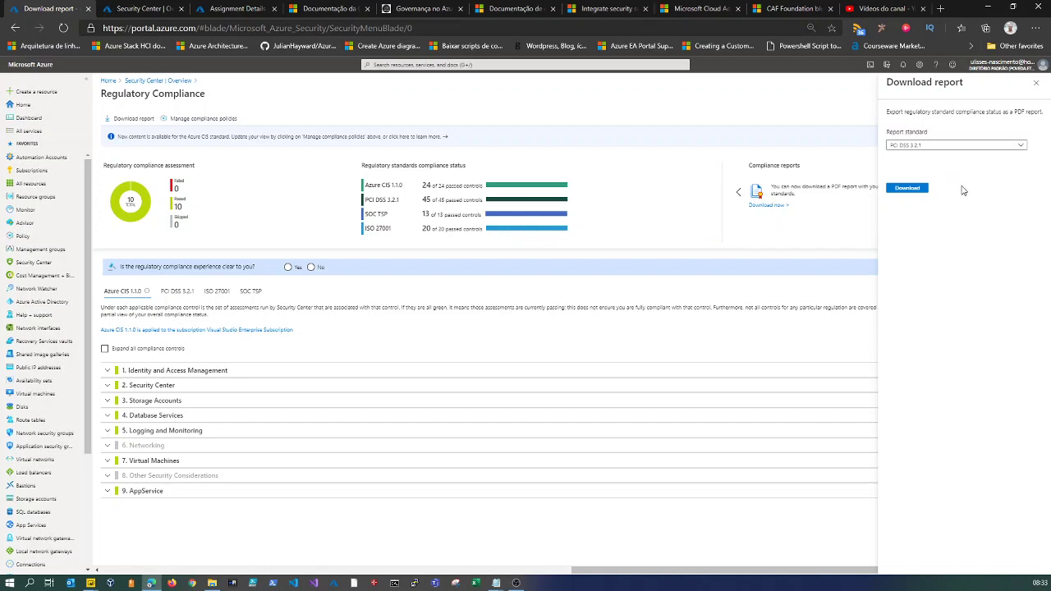
pyautogui.click(918, 189)
pyautogui.click(1035, 83)
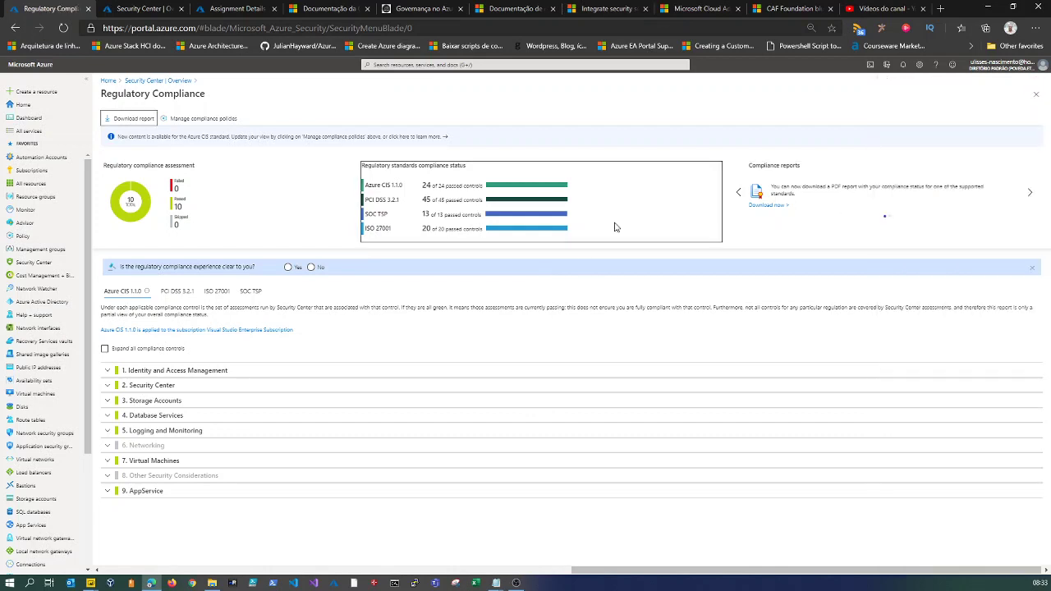
# Step: Open the compliance policies of the Visual Studio Enterprise Subscription and review the additional regulatory standards that can be added
pyautogui.click(194, 116)
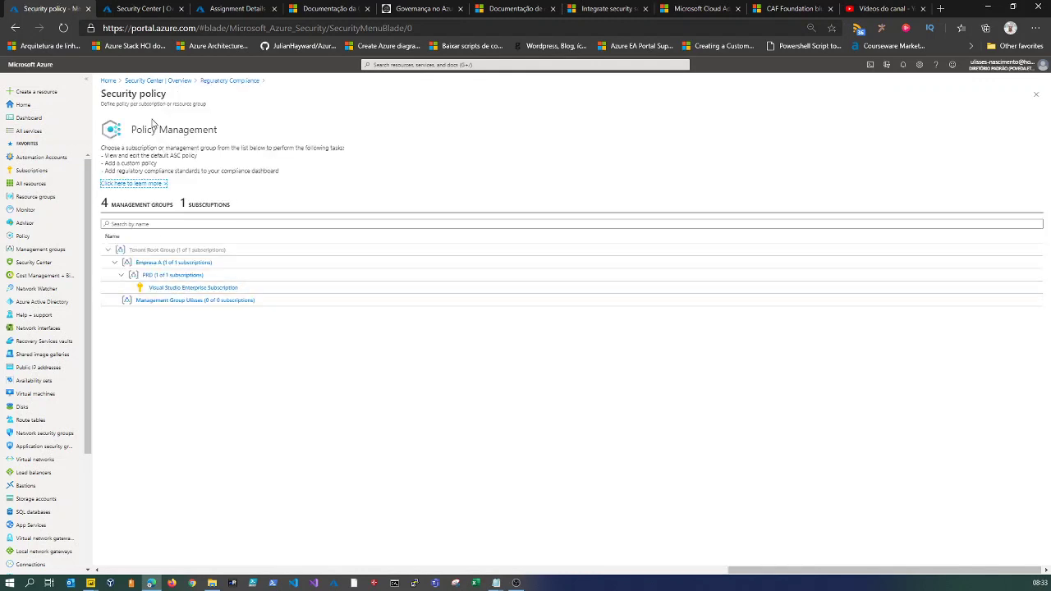
pyautogui.click(174, 289)
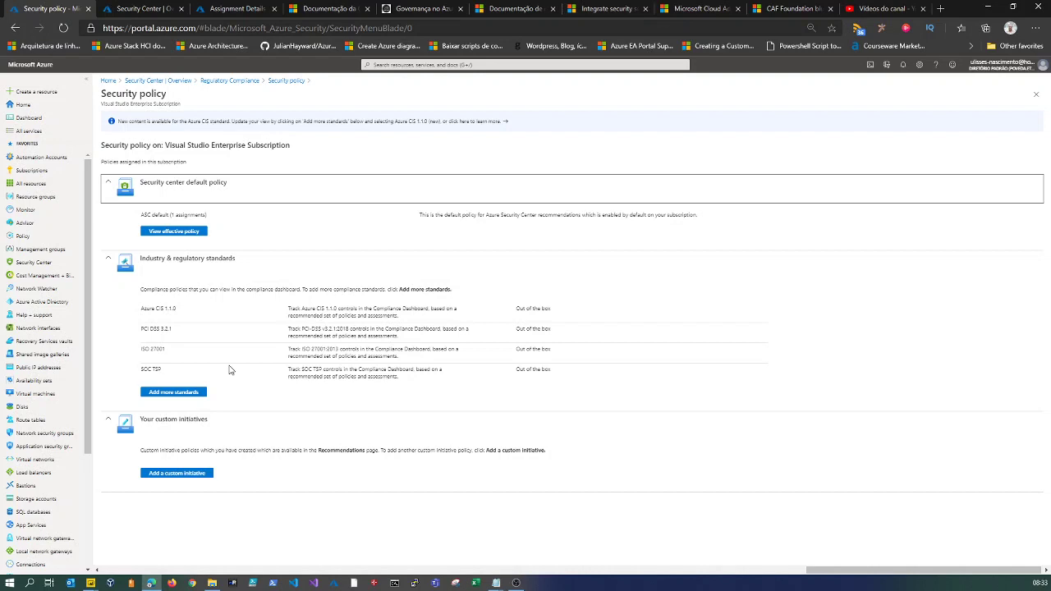
pyautogui.click(192, 393)
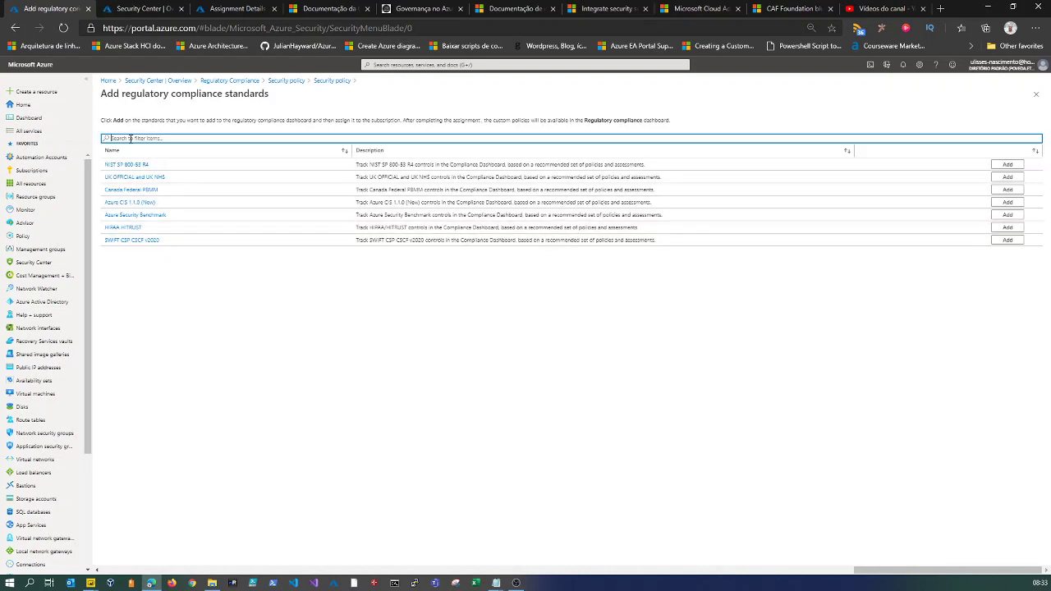
pyautogui.click(331, 80)
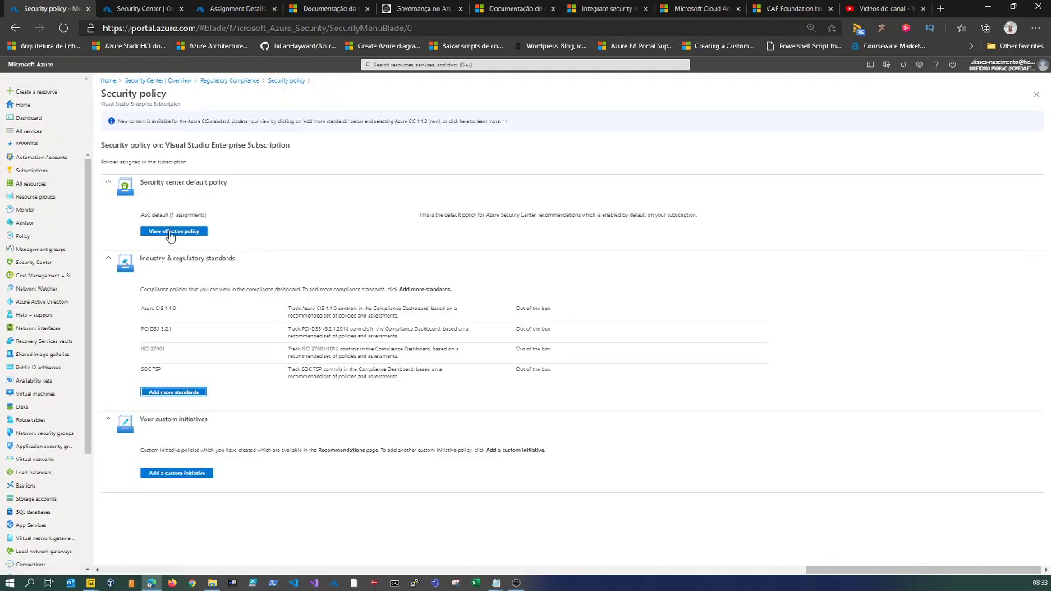
# Step: Review the form for creating a new custom initiative, close it without saving, and return to the Security Center overview
pyautogui.click(181, 474)
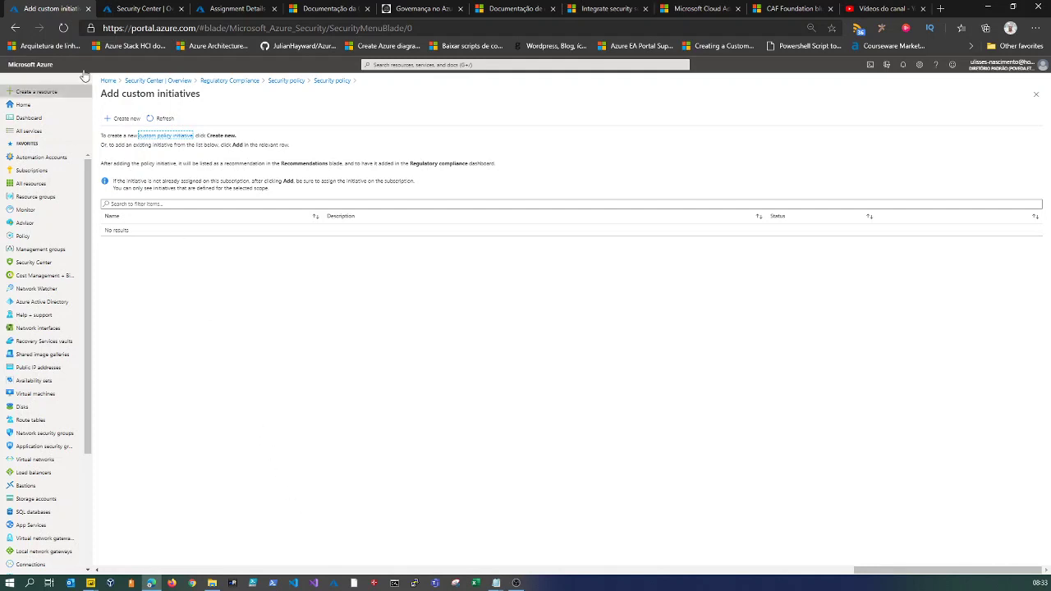
pyautogui.click(123, 119)
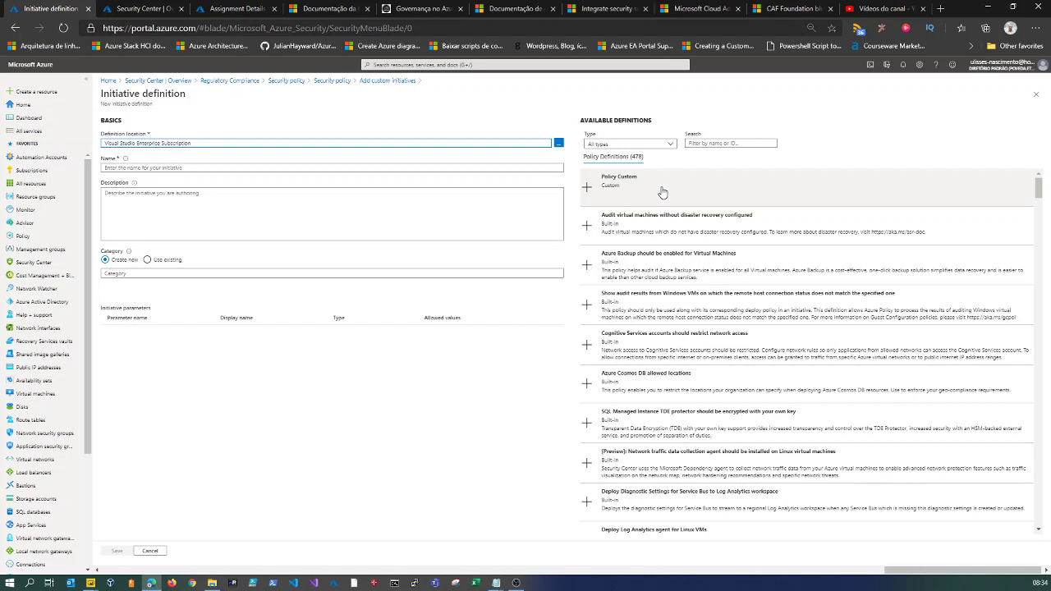
pyautogui.click(1035, 95)
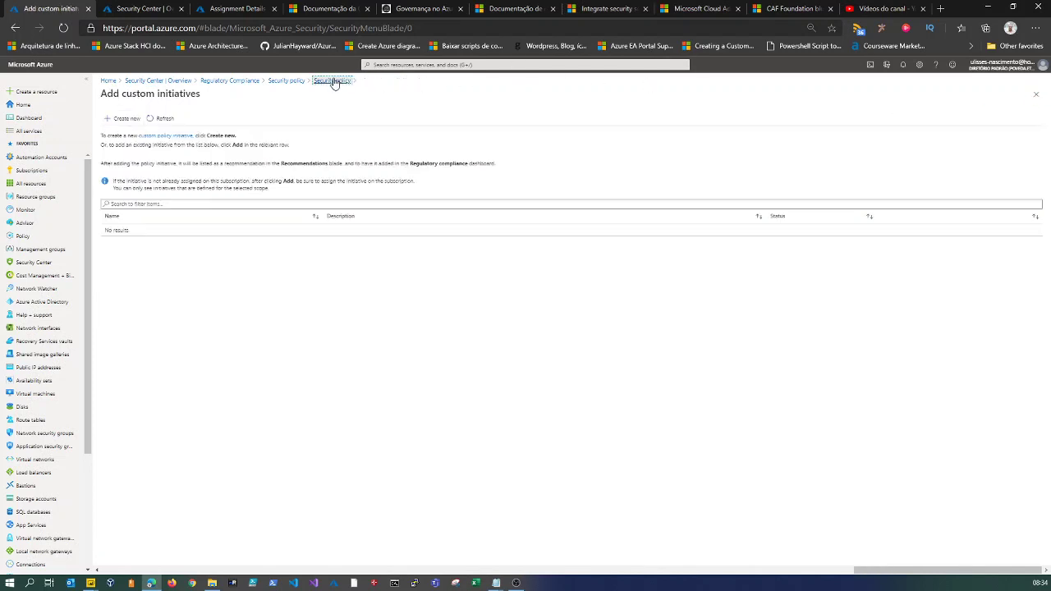
pyautogui.click(334, 83)
pyautogui.click(286, 83)
pyautogui.click(237, 82)
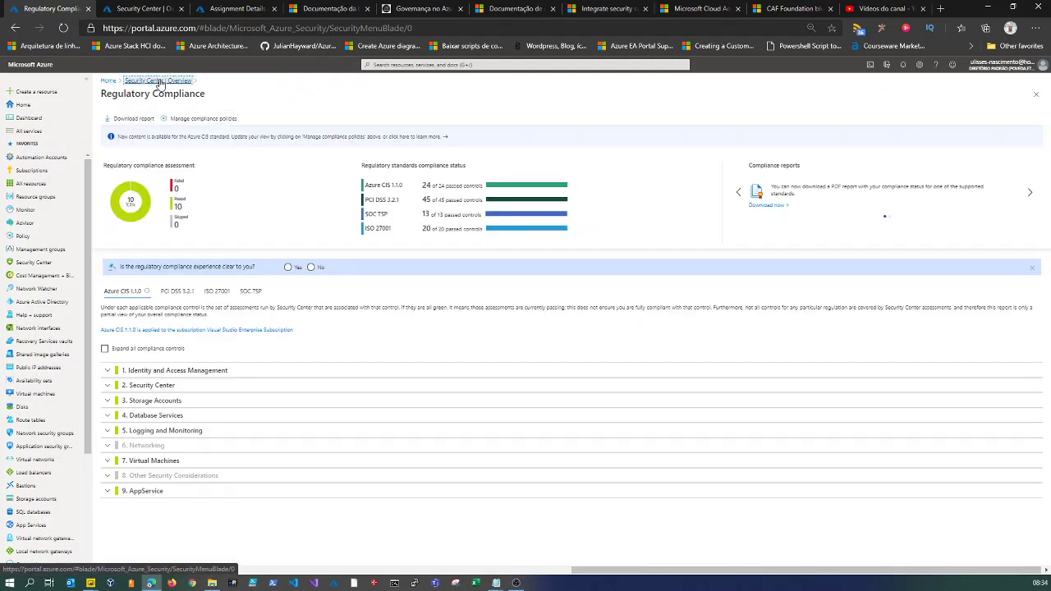
pyautogui.click(159, 81)
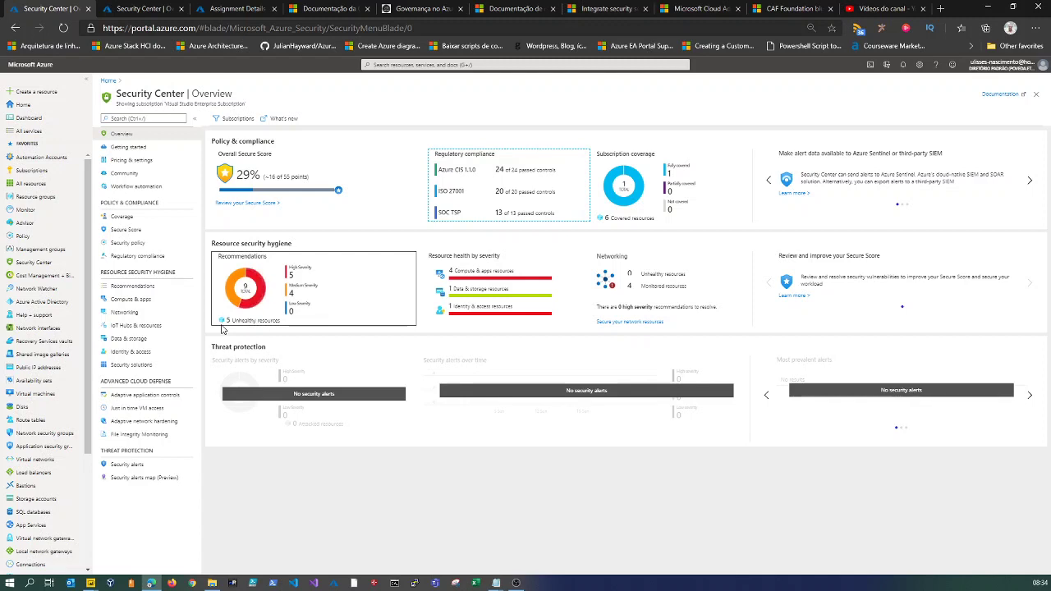
# Step: Review the Visual Studio Enterprise Subscription's pricing tier, data collection, email notifications and threat detection settings
pyautogui.click(132, 161)
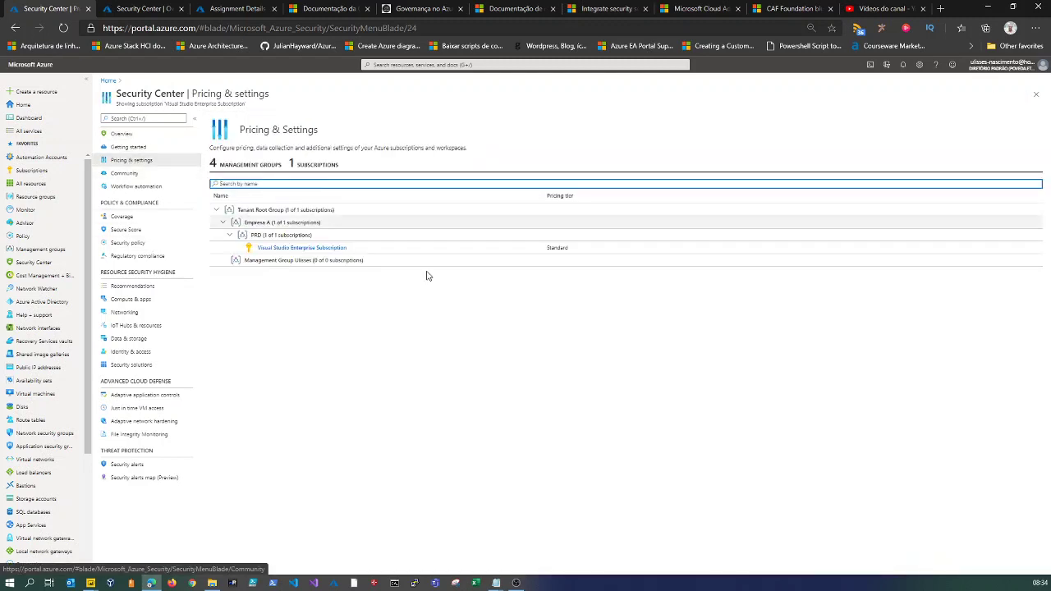
pyautogui.click(279, 248)
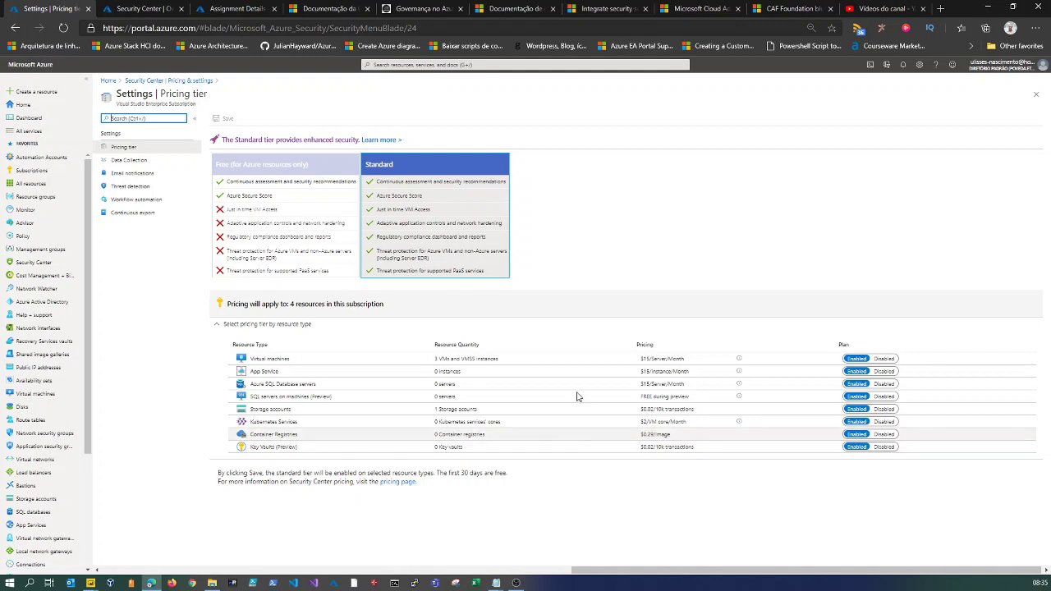
pyautogui.click(138, 161)
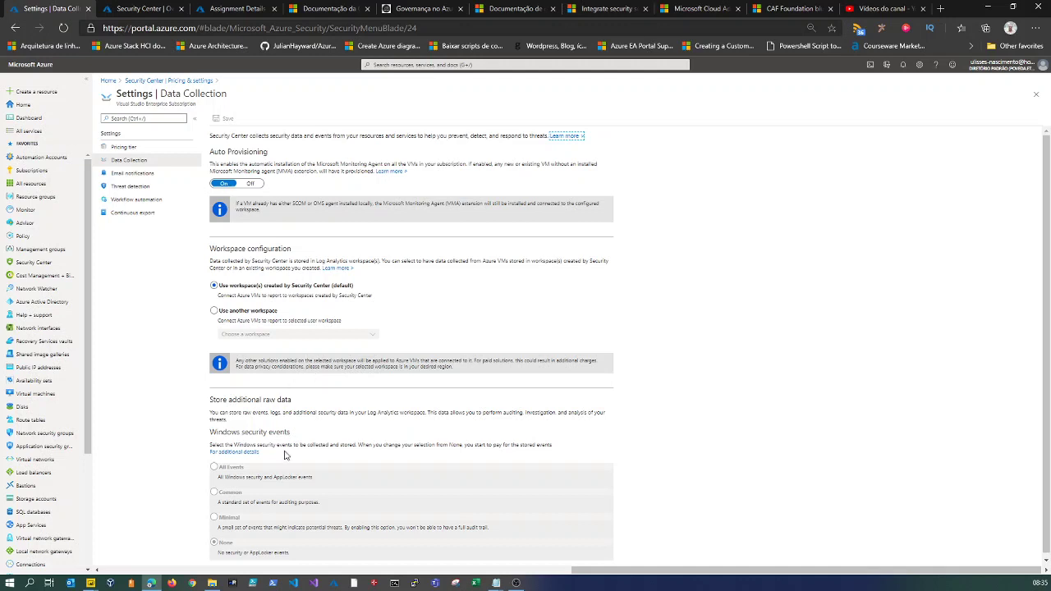
pyautogui.scroll(-1, 265, 456)
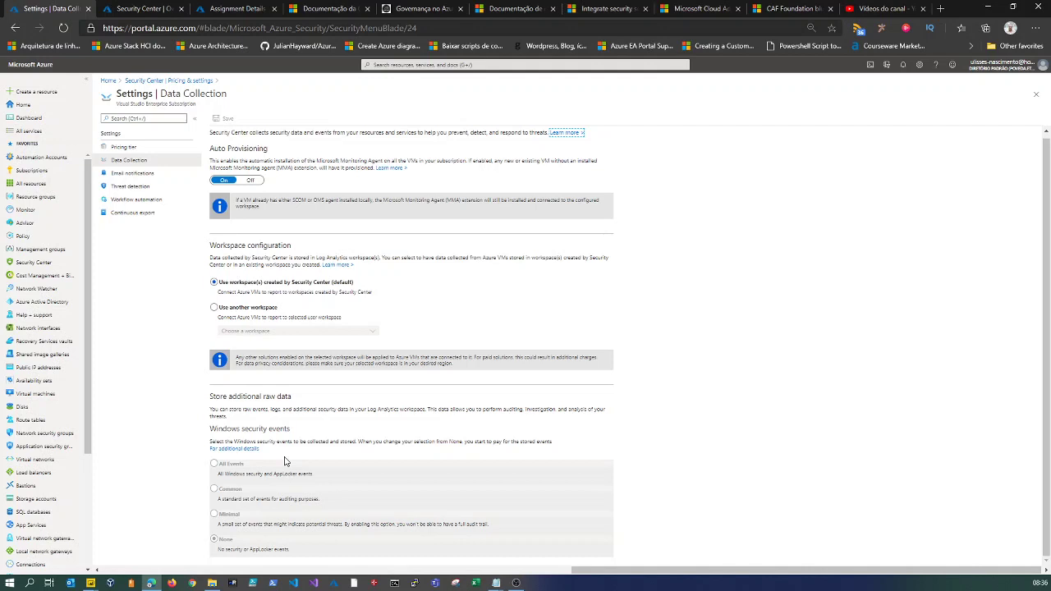
pyautogui.click(144, 174)
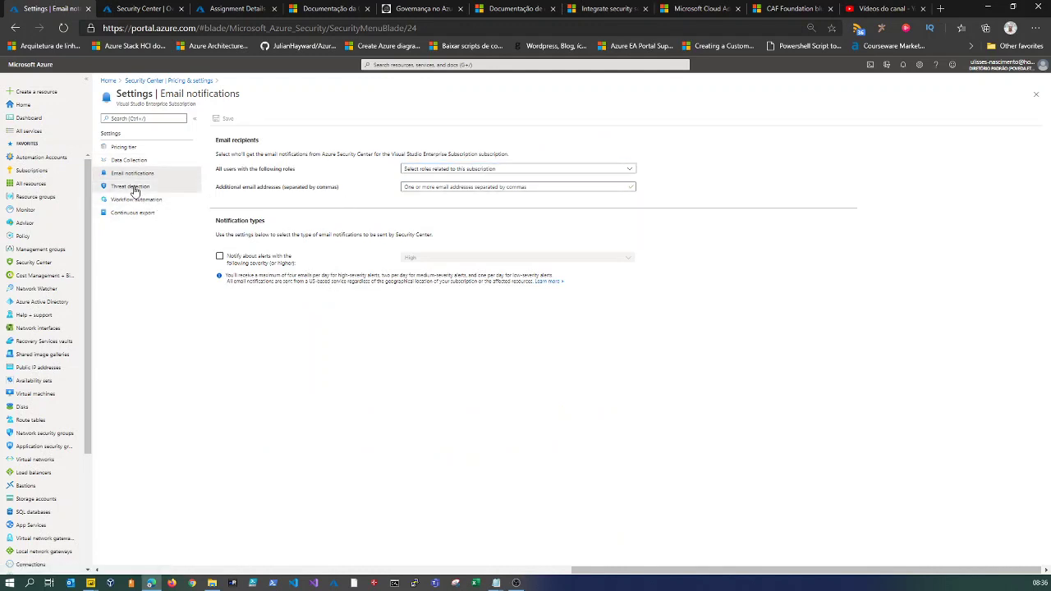
pyautogui.click(134, 189)
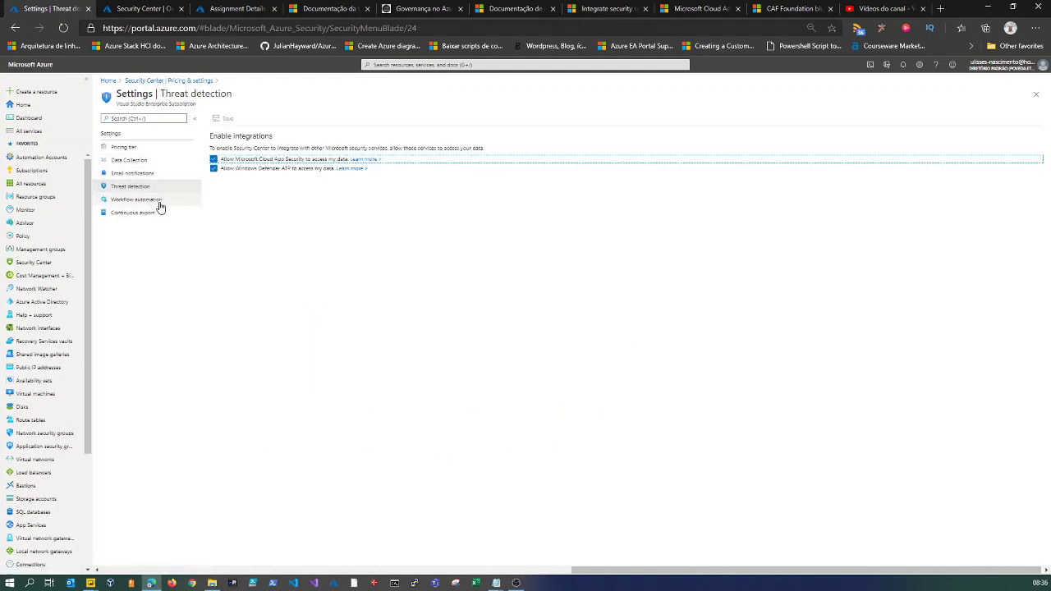
pyautogui.click(173, 80)
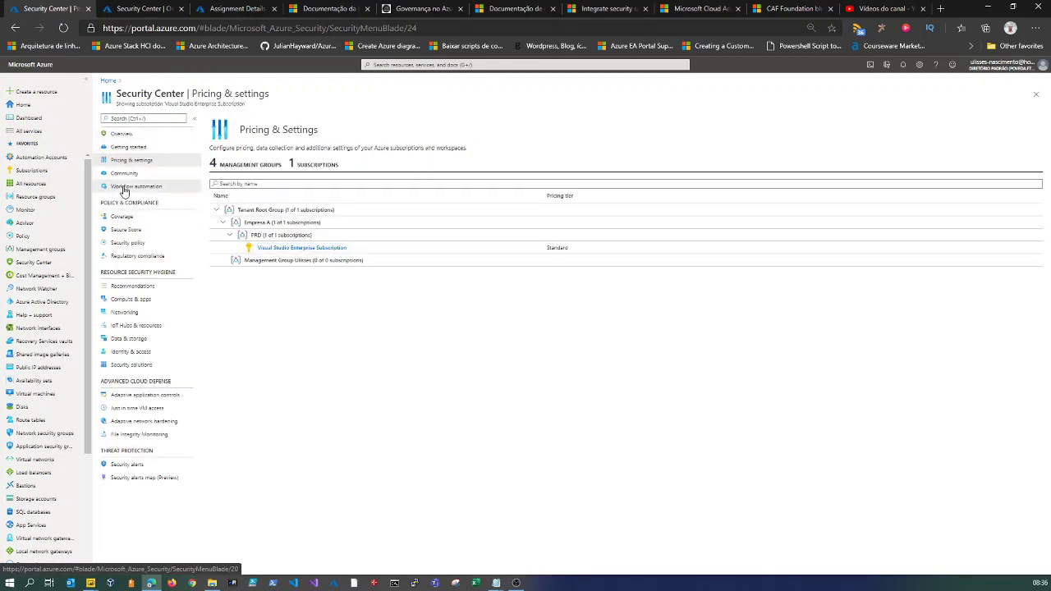
# Step: Examine the workflow automation form and its Security Center data types for the trigger, and cancel without creating an automation
pyautogui.click(123, 188)
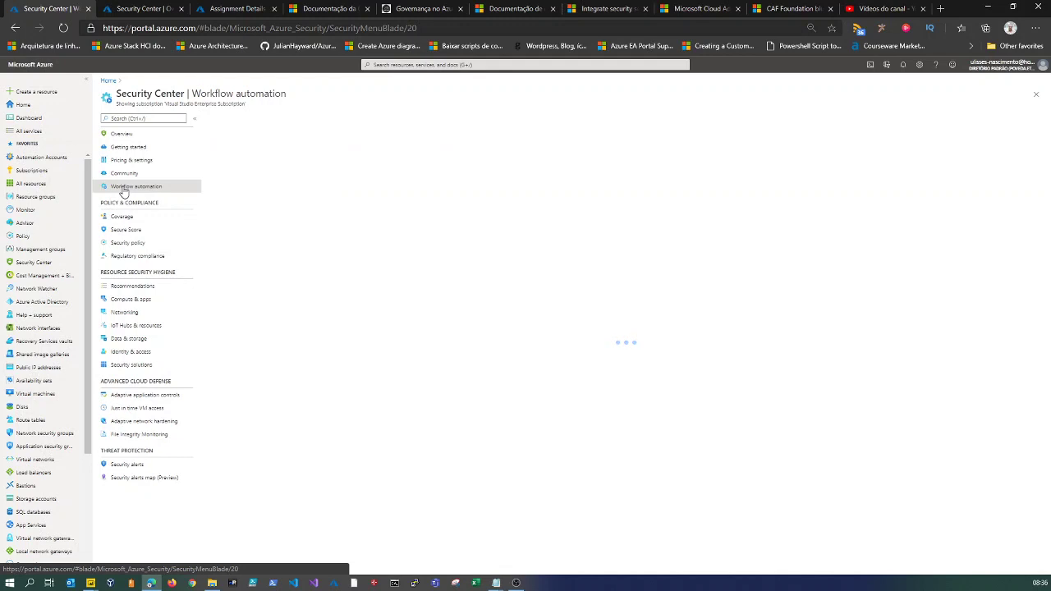
pyautogui.click(251, 118)
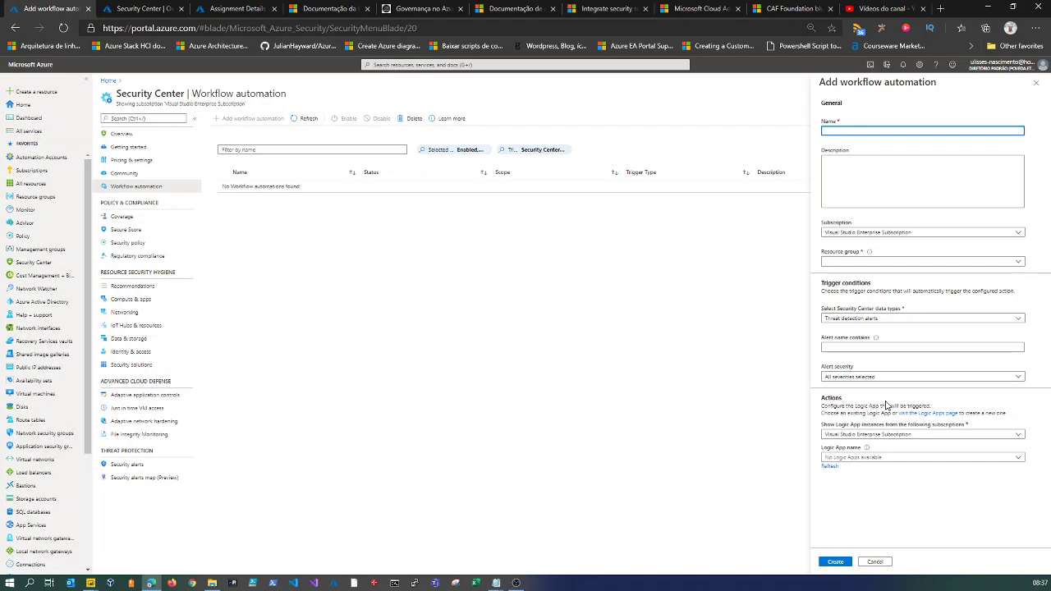
pyautogui.click(845, 319)
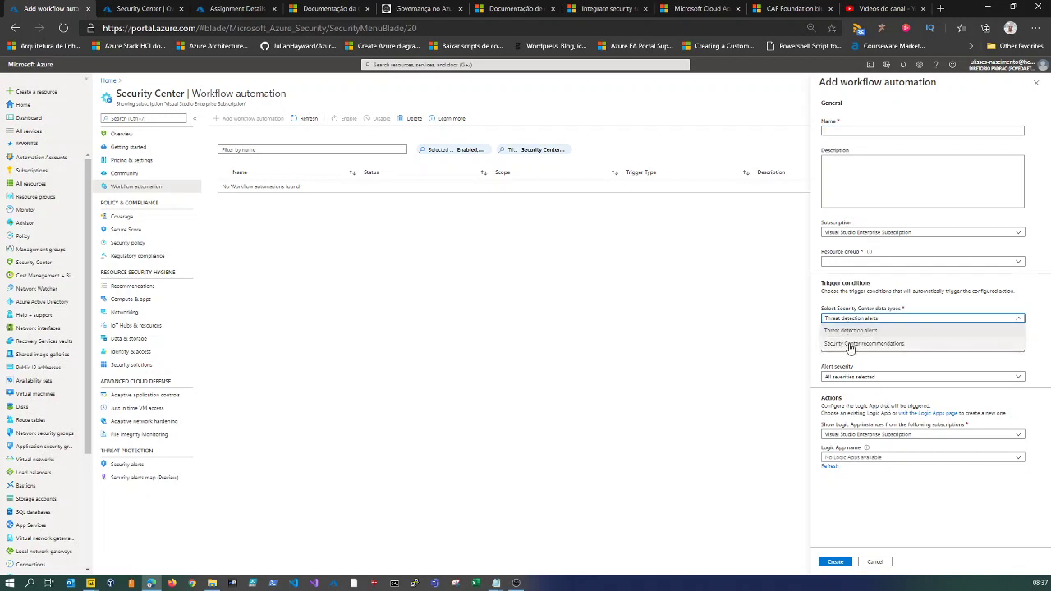
pyautogui.click(875, 562)
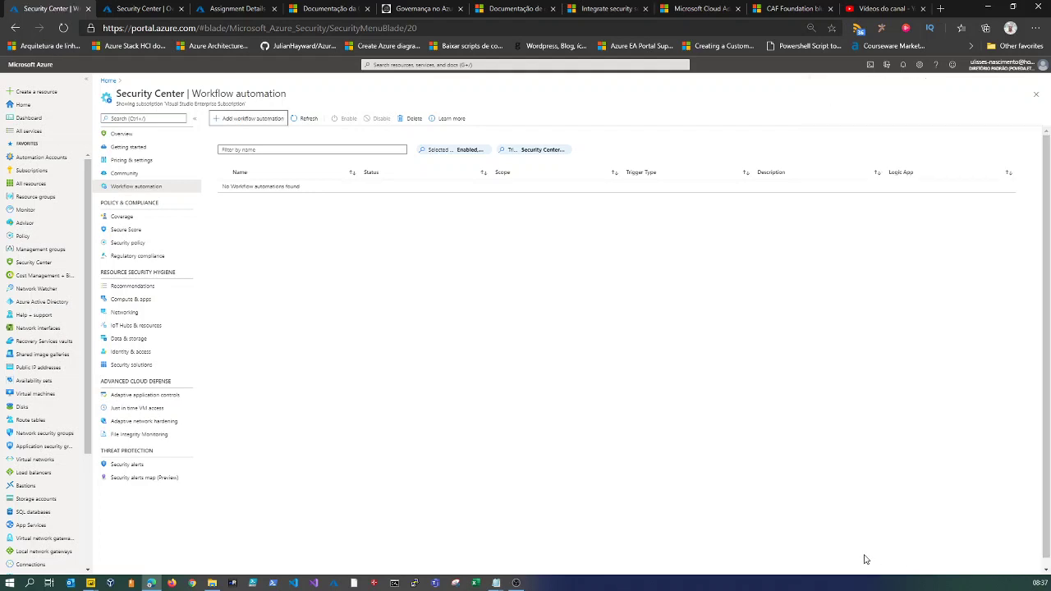
# Step: Review the Coverage, Secure Score and Security policy pages under Policy & Compliance
pyautogui.click(121, 219)
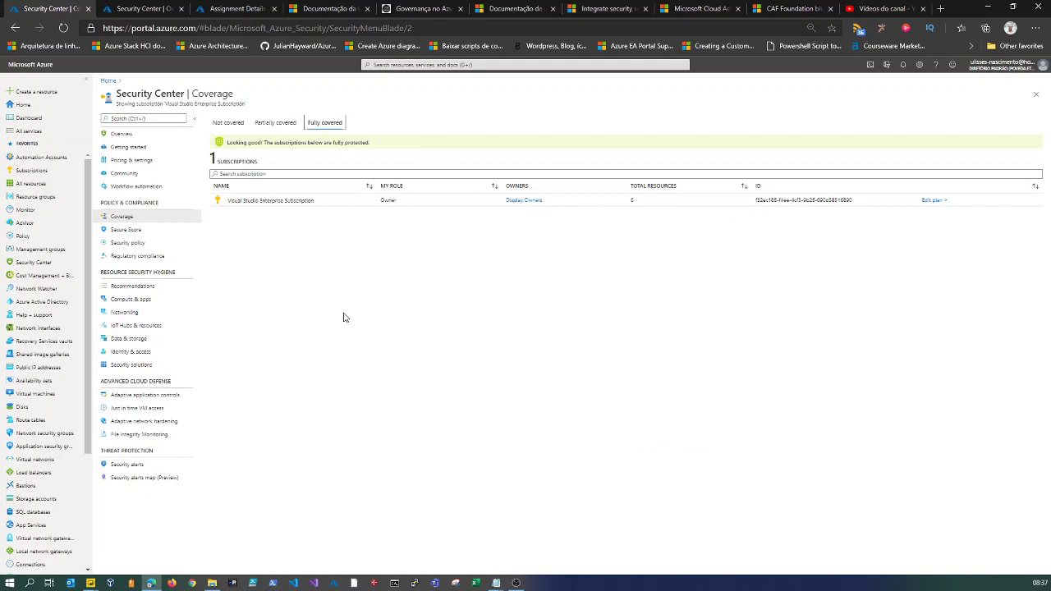
pyautogui.click(127, 230)
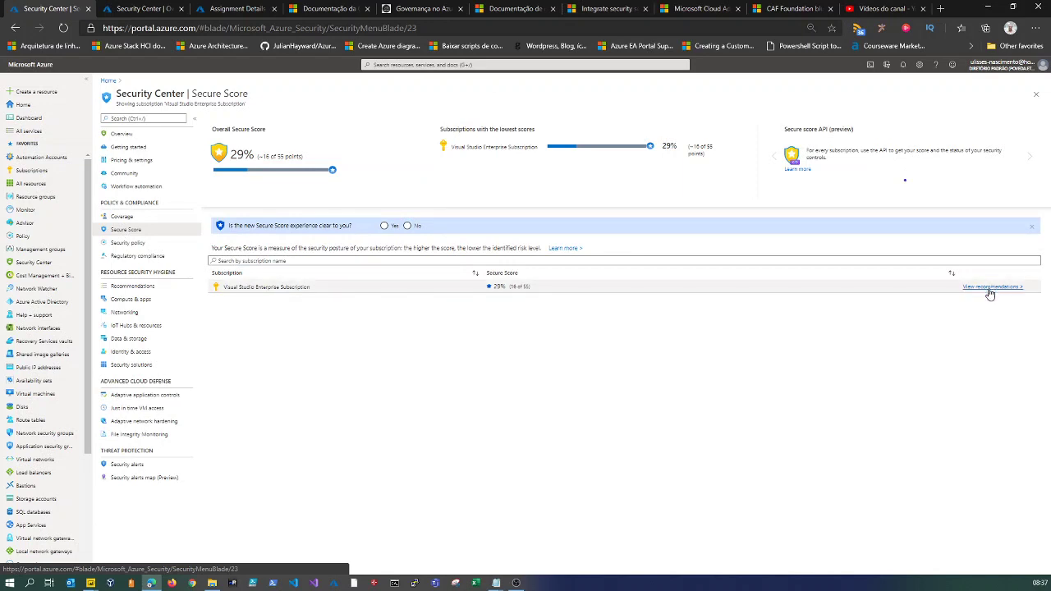
pyautogui.click(131, 243)
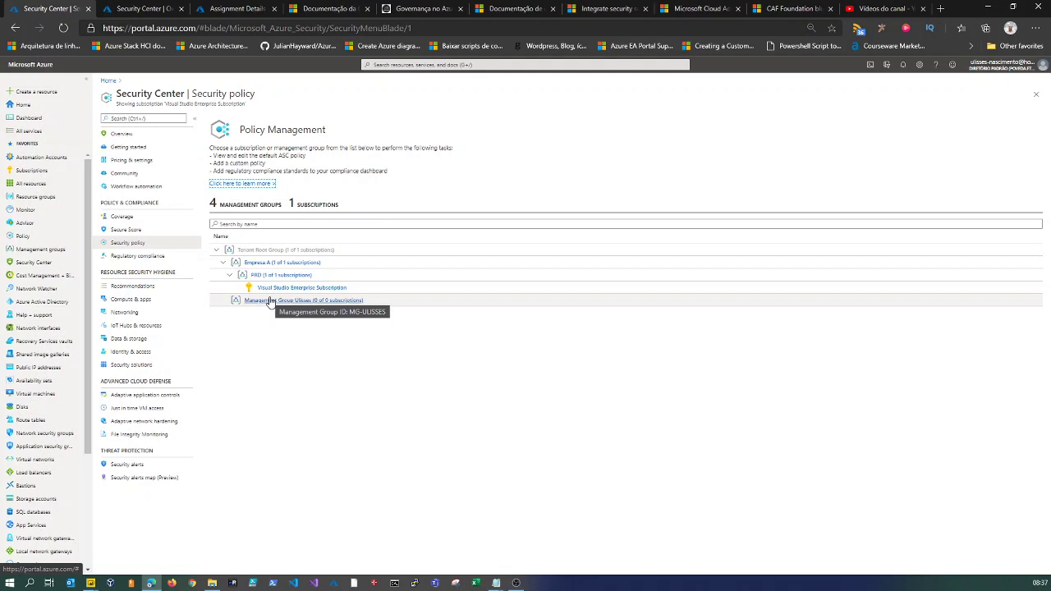
# Step: Review the Regulatory compliance page, including the PCI DSS 3.2.1 controls for the subscription
pyautogui.click(140, 256)
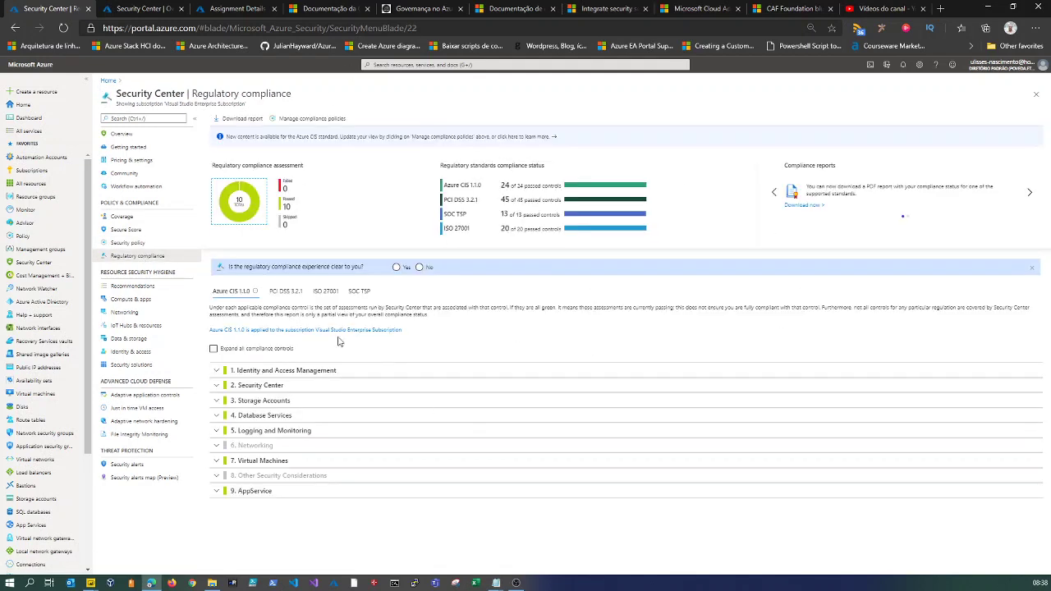
pyautogui.click(286, 294)
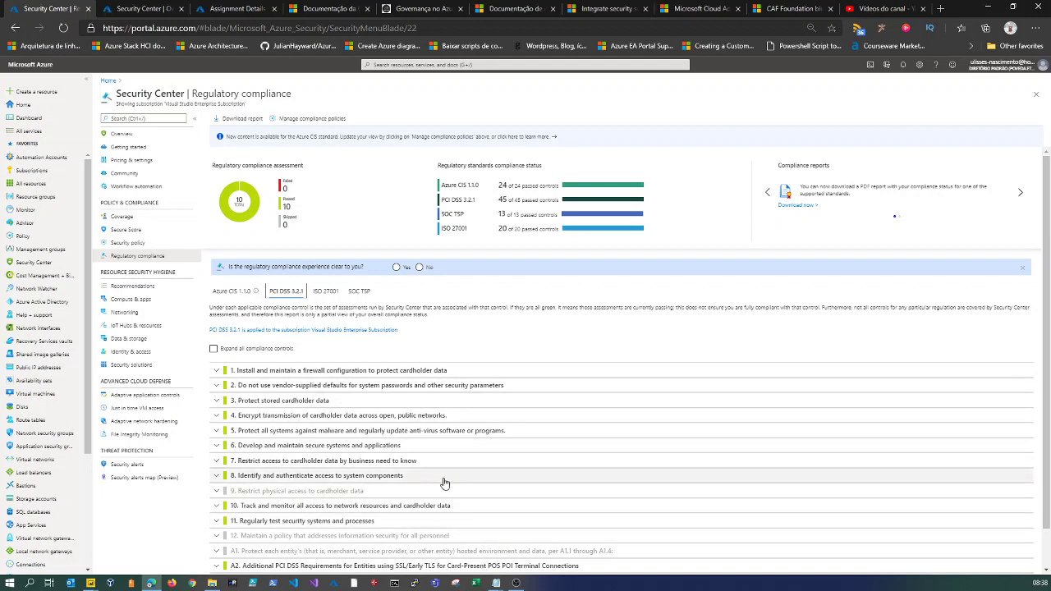
# Step: Examine the recommendations under the Apply system updates, Remediate vulnerabilities and Enable encryption at rest controls
pyautogui.click(136, 287)
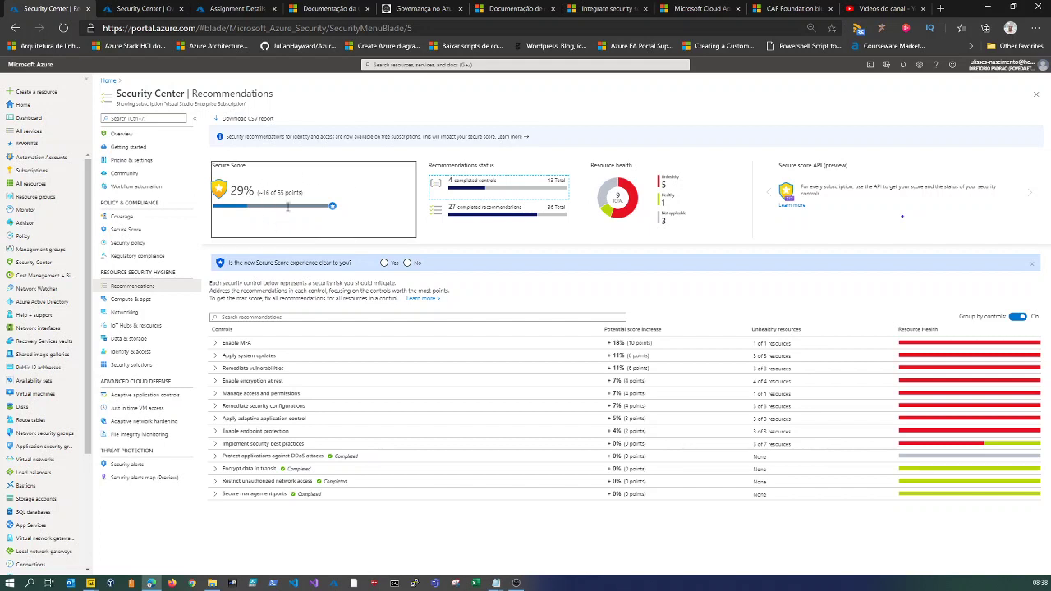
pyautogui.click(214, 356)
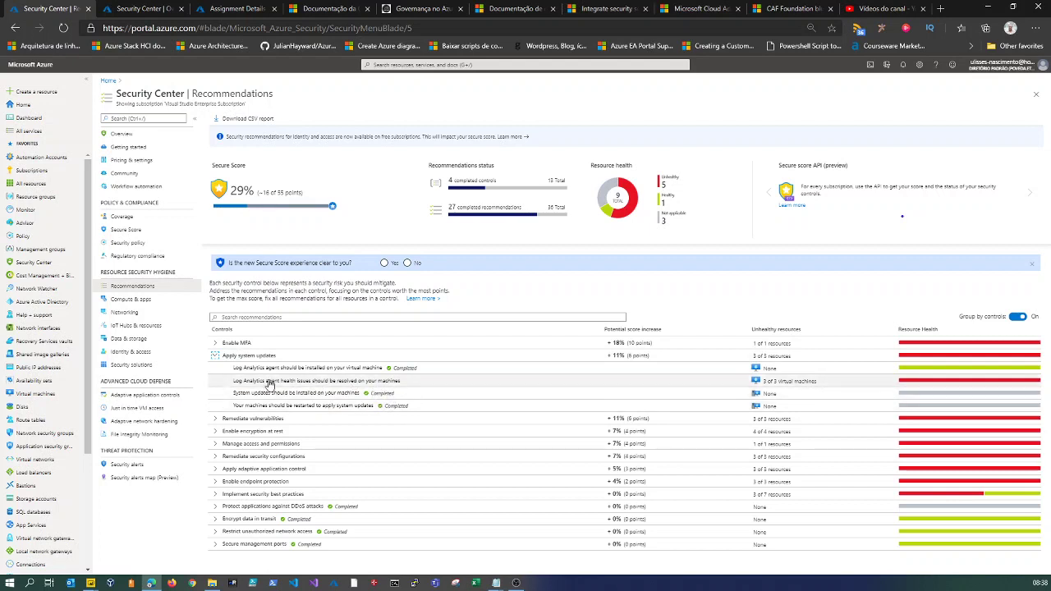
pyautogui.click(215, 355)
pyautogui.click(216, 368)
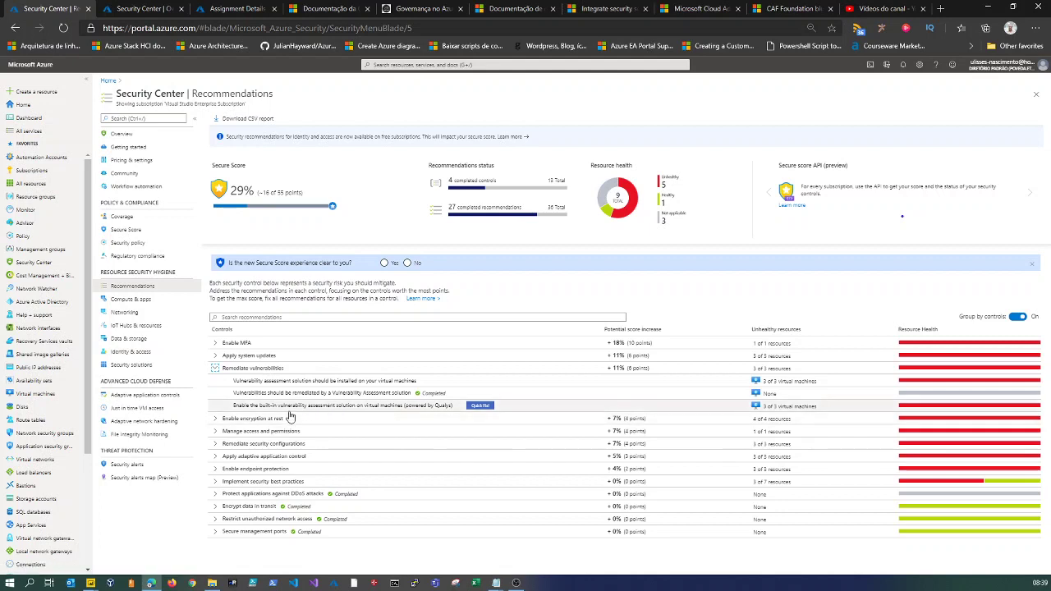
pyautogui.click(215, 421)
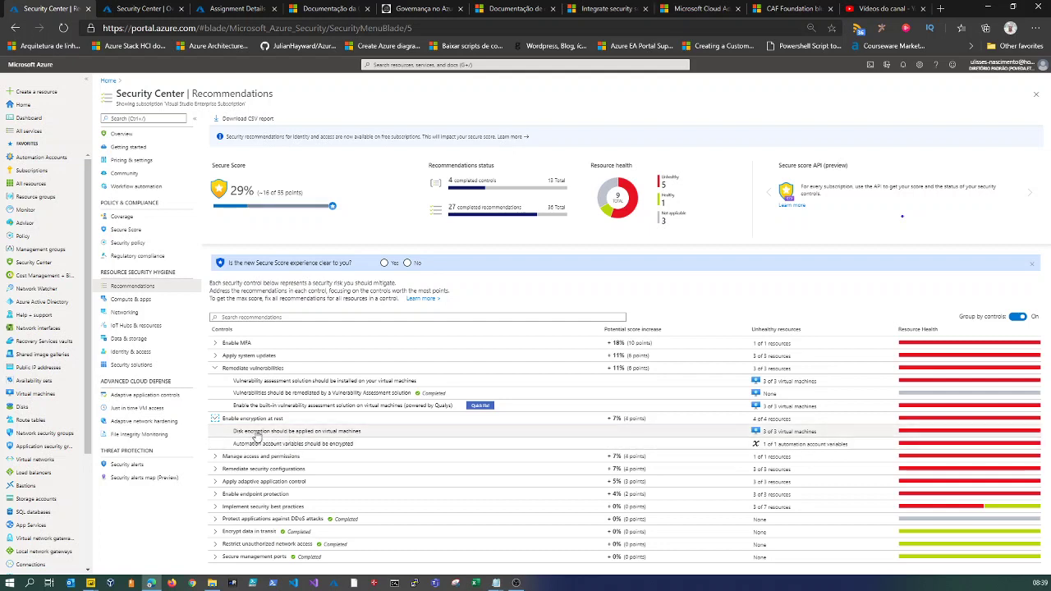
# Step: Examine the recommendations under Manage access and permissions and Remediate security configurations, and collapse both controls
pyautogui.click(216, 456)
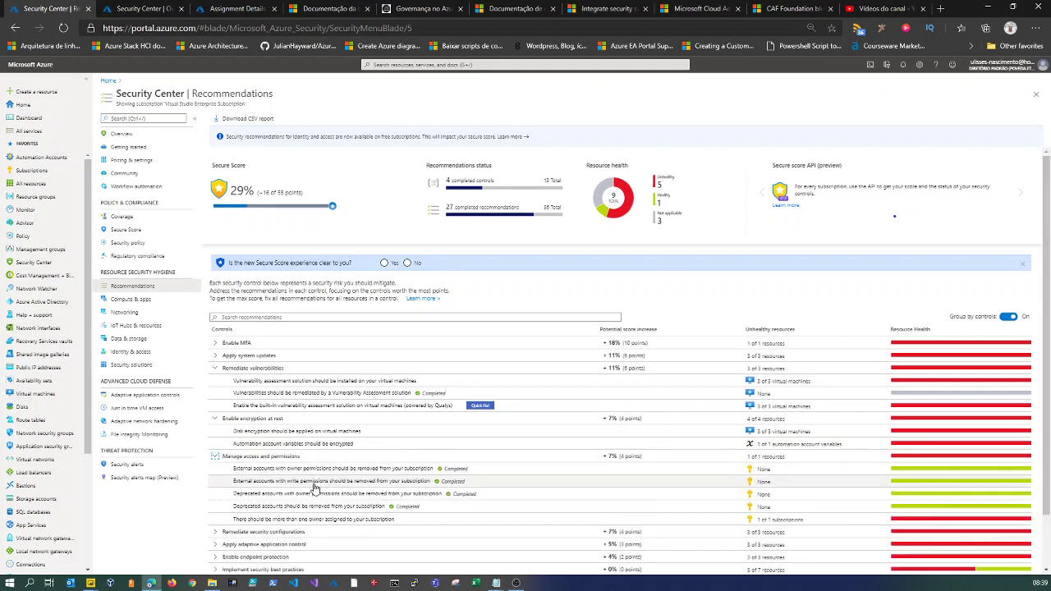
pyautogui.scroll(-1, 312, 484)
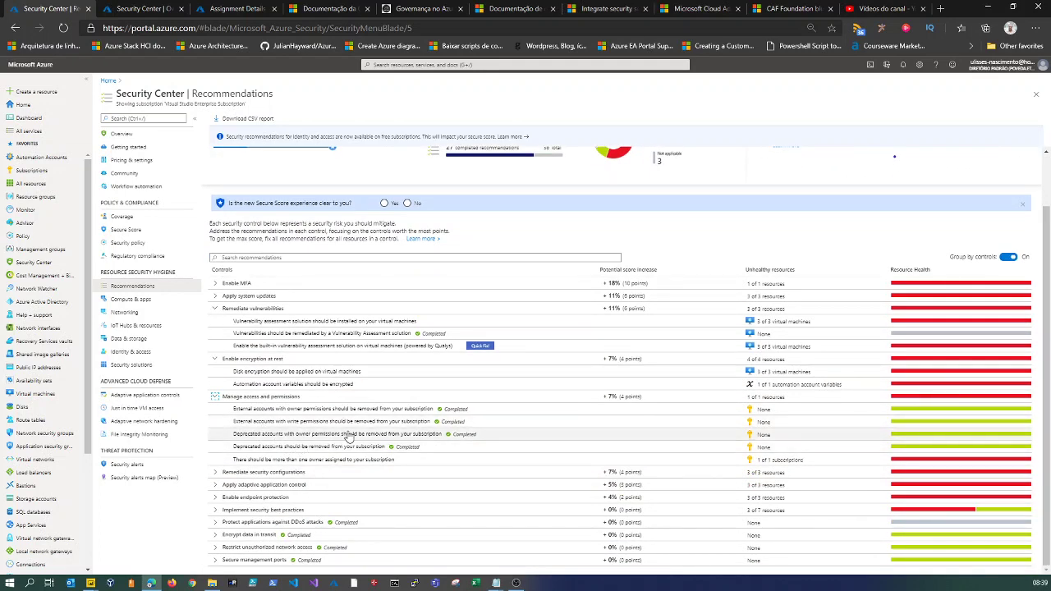
pyautogui.click(215, 473)
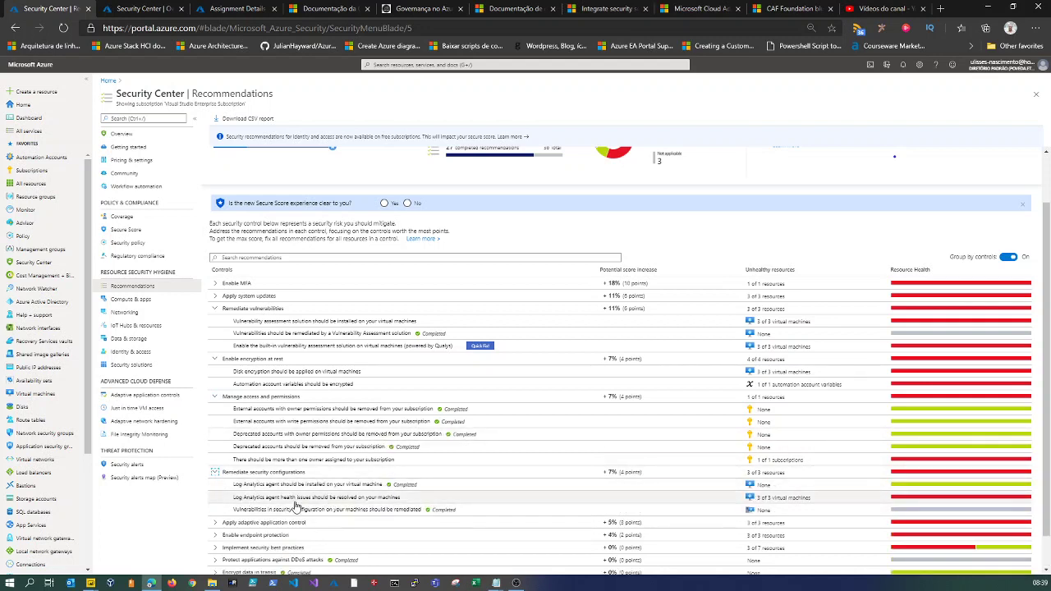
pyautogui.click(215, 397)
pyautogui.click(215, 435)
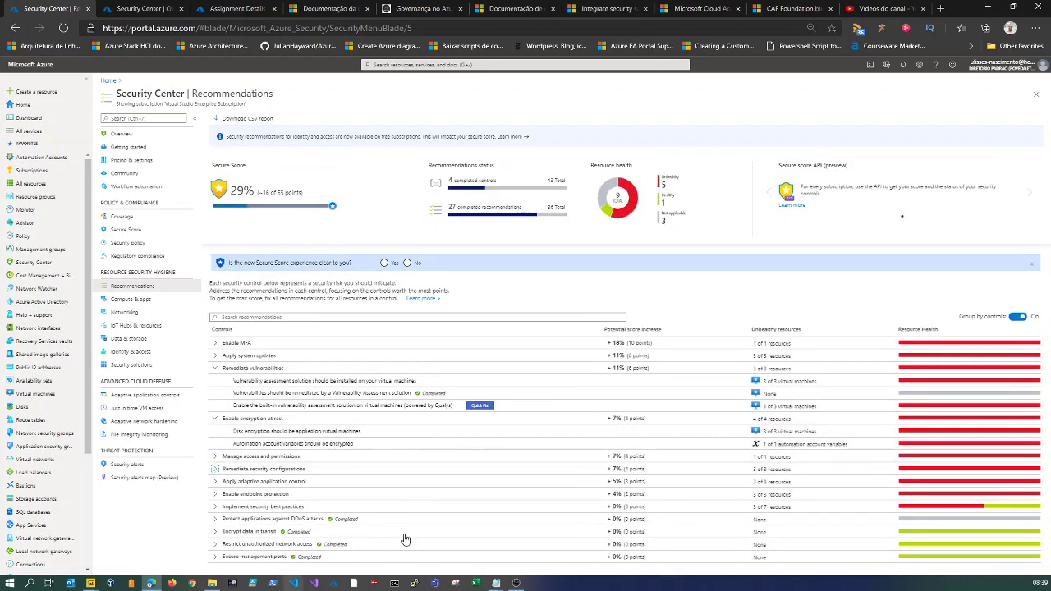
# Step: Examine the recommendations under the Encrypt data in transit, Restrict unauthorized network access and Secure management ports controls
pyautogui.click(215, 532)
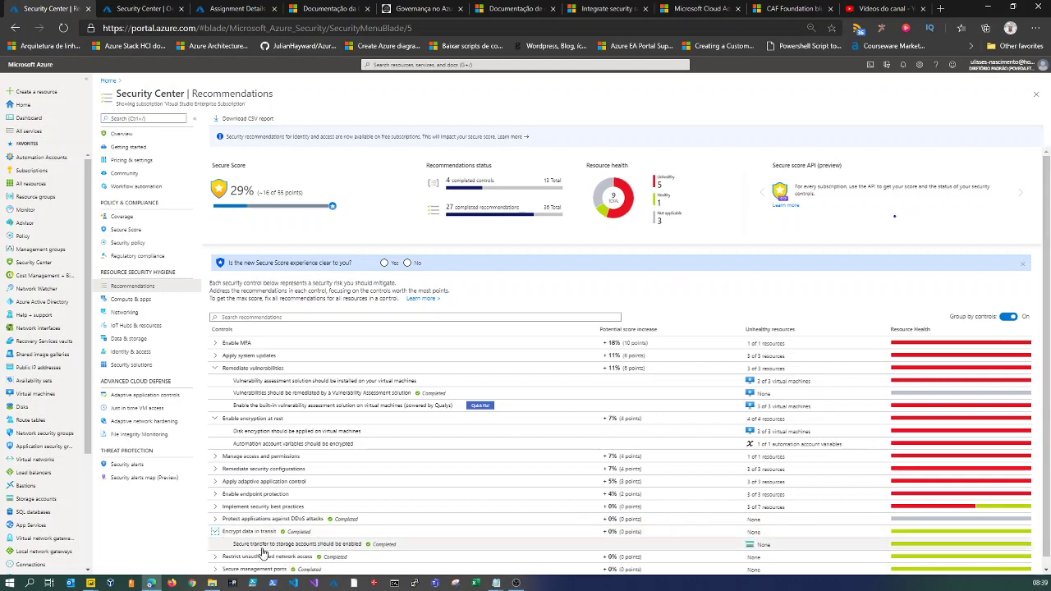
pyautogui.scroll(-1, 265, 550)
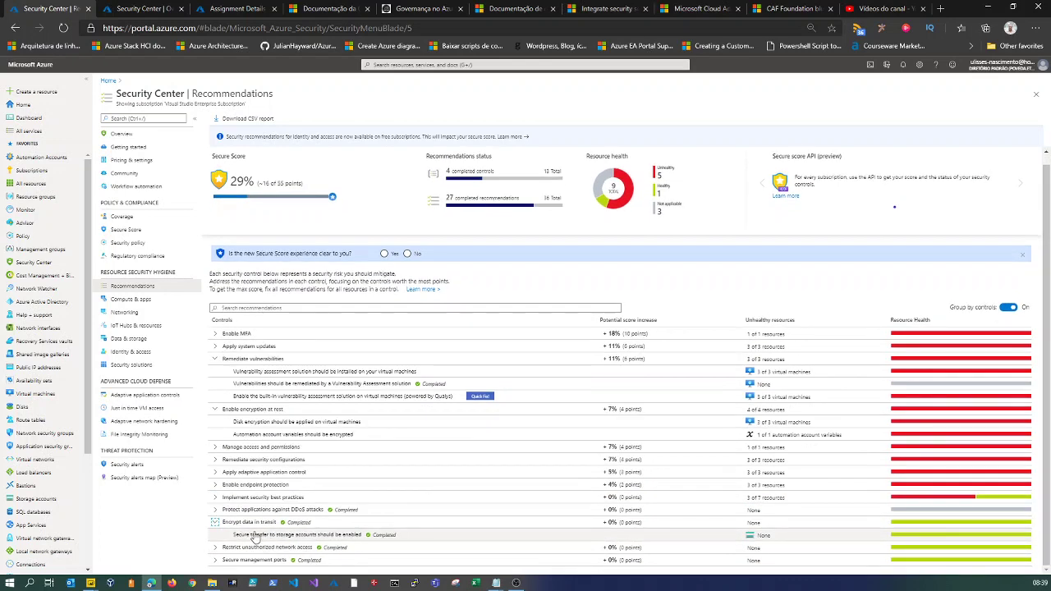
pyautogui.click(214, 548)
pyautogui.scroll(-1, 246, 558)
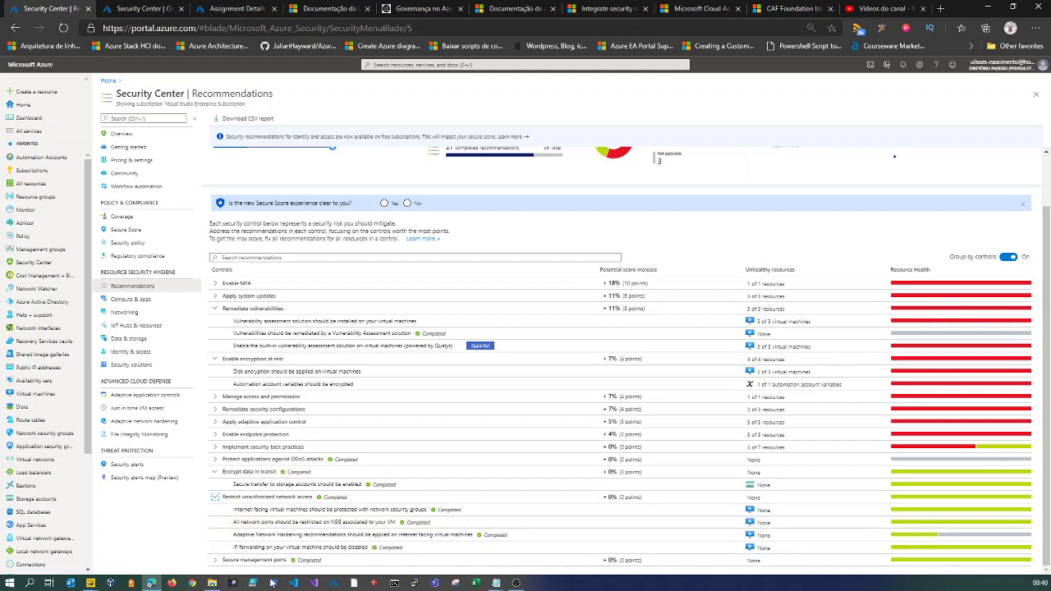
pyautogui.click(214, 563)
pyautogui.scroll(2, 271, 550)
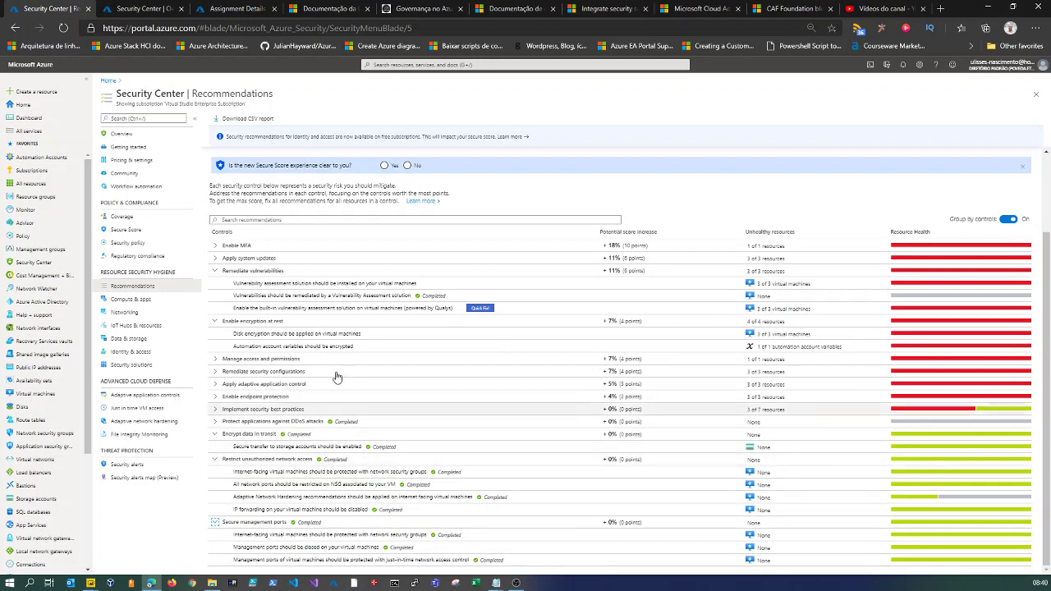
# Step: Review the Compute & apps, Networking and IoT Hubs & resources pages under Resource Security Hygiene
pyautogui.click(133, 299)
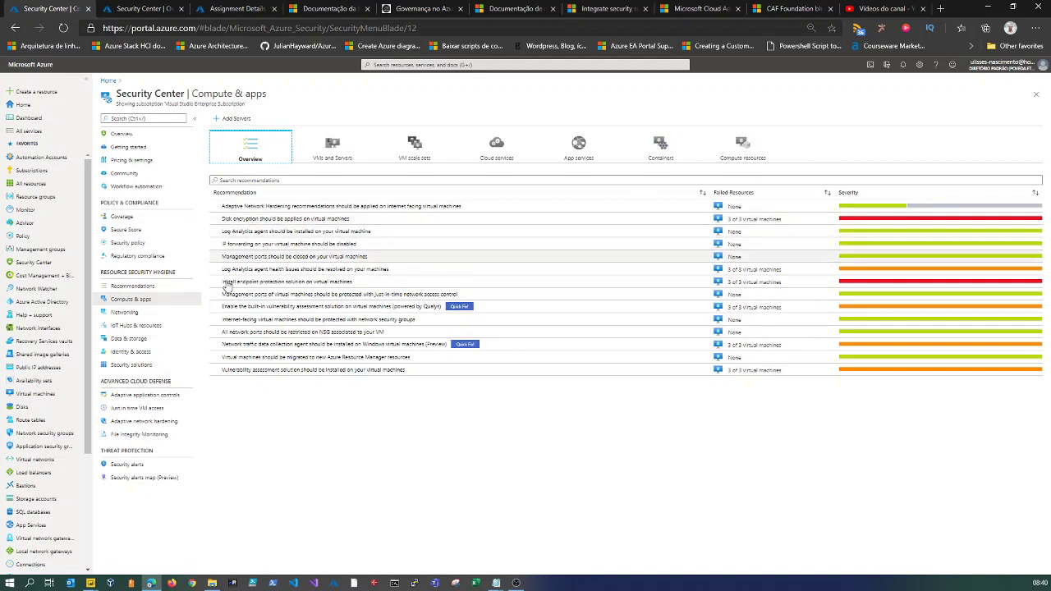
pyautogui.click(136, 314)
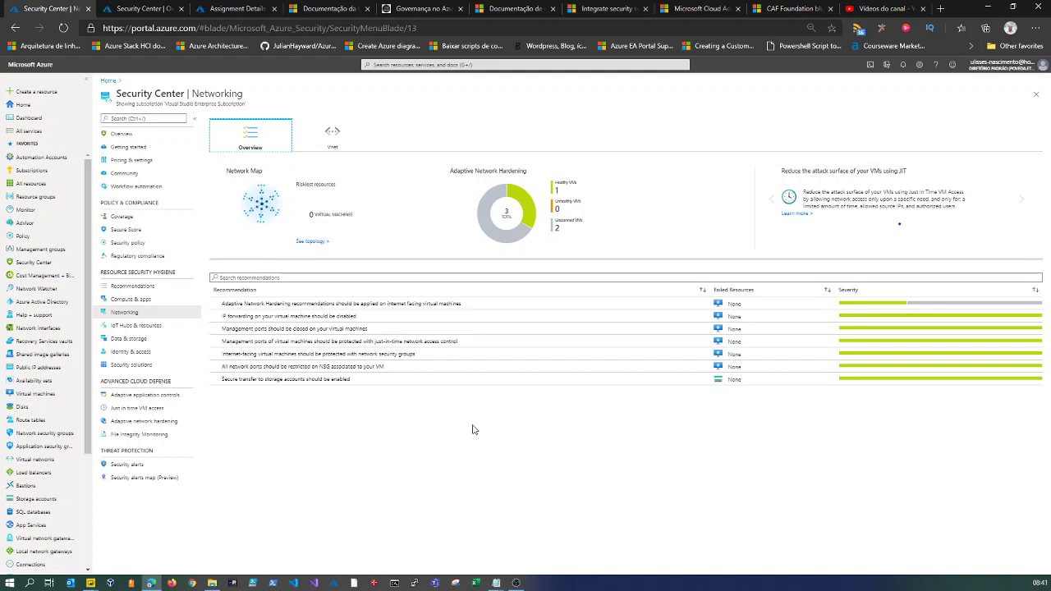
pyautogui.click(135, 329)
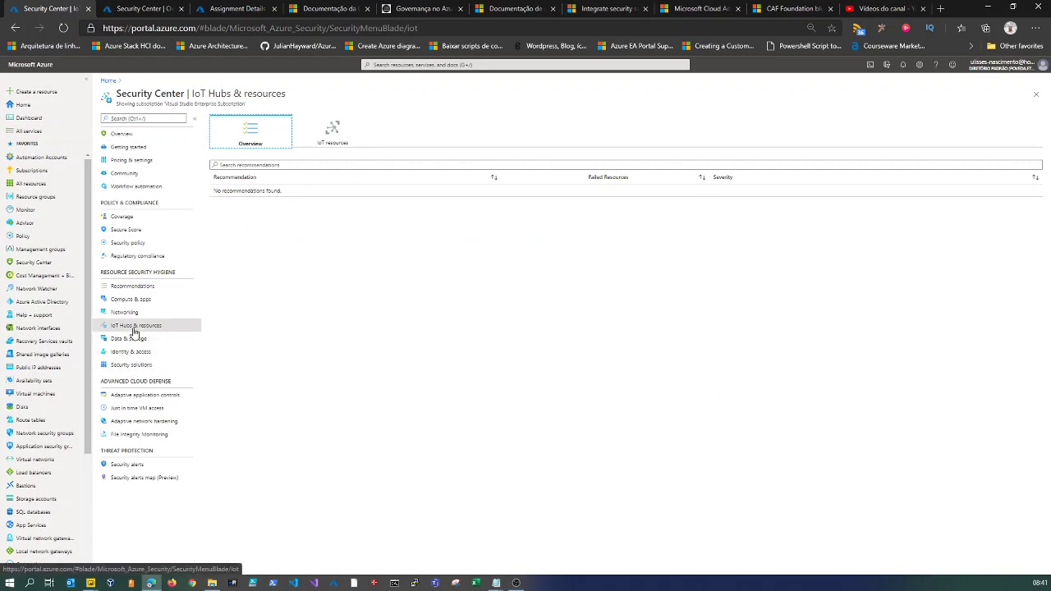
# Step: Review the Data & storage recommendations and the SQL Information Protection sensitivity labels such as Confidential - GDPR, and return to Data & storage
pyautogui.click(130, 339)
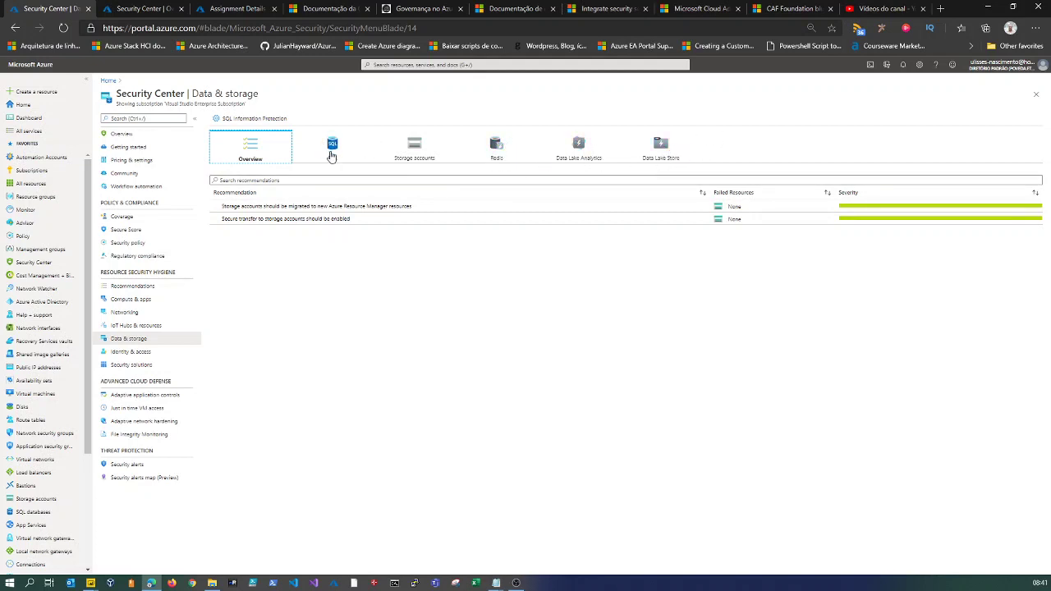
pyautogui.click(239, 121)
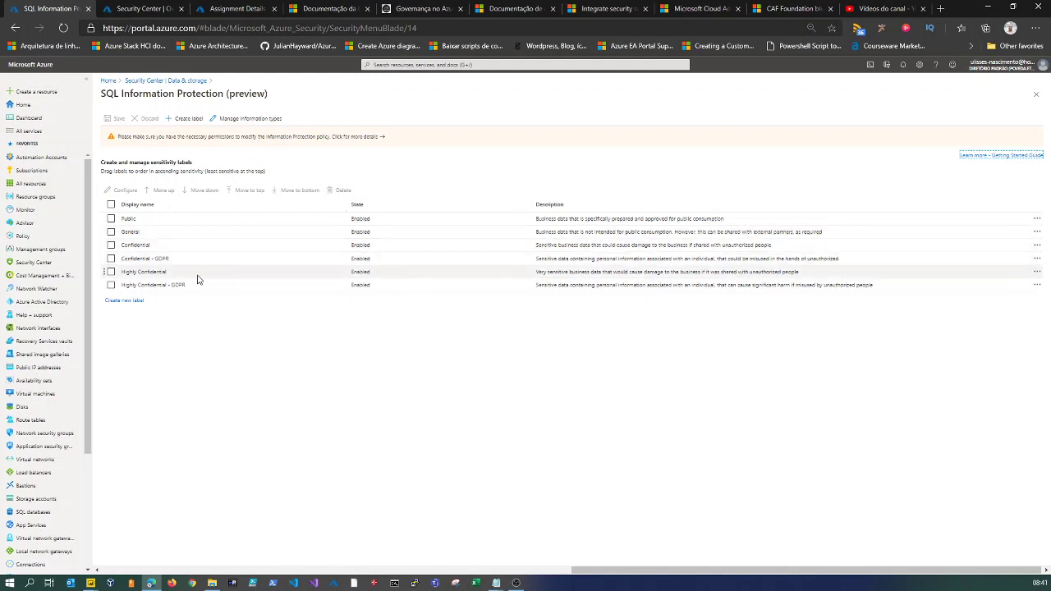
pyautogui.moveTo(172, 260); pyautogui.dragTo(150, 259)
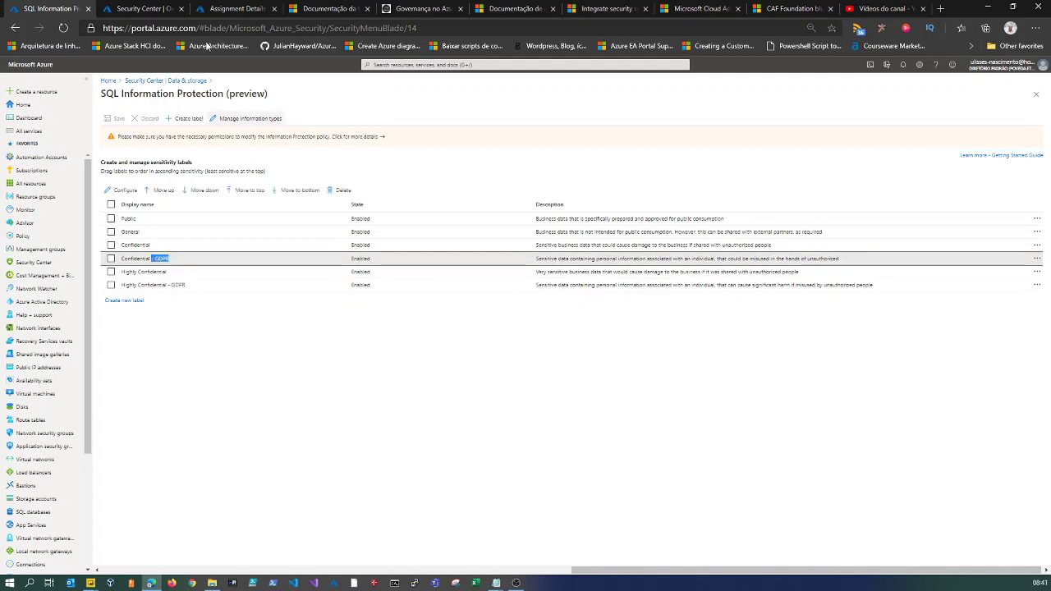
pyautogui.click(148, 82)
# Step: Review the Identity & access recommendations and the Security solutions page with its connectable data sources
pyautogui.click(128, 352)
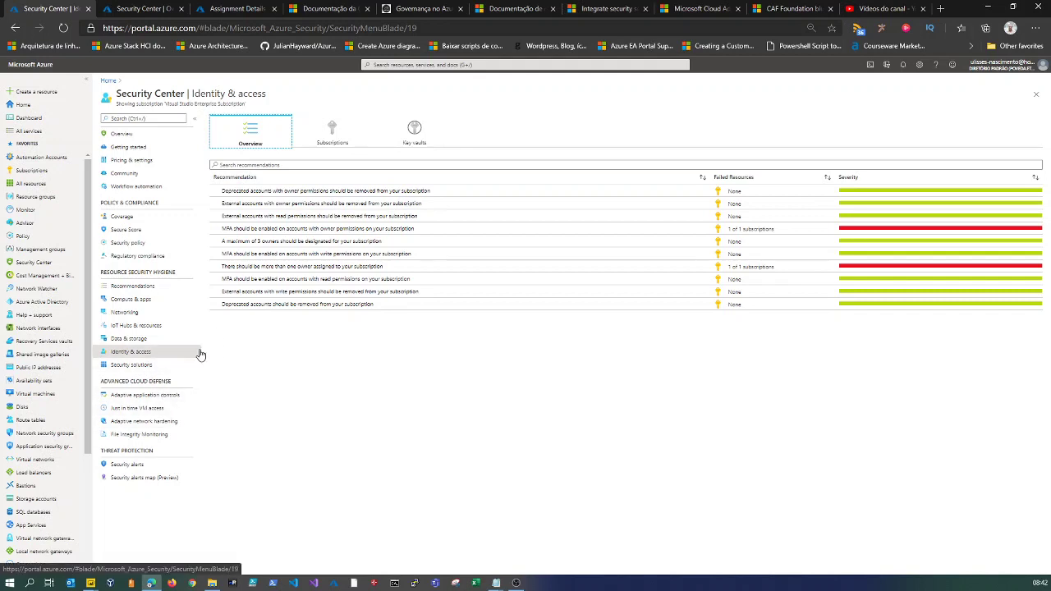
pyautogui.click(141, 366)
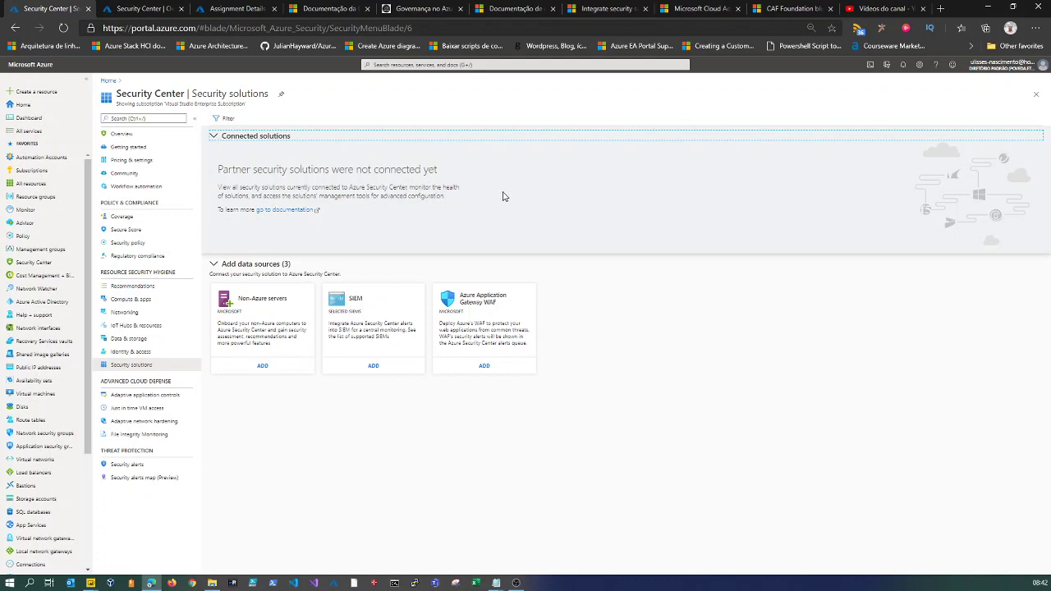
# Step: Skim the Microsoft Docs article on integrating security solutions in Azure Security Center, and return to the Security solutions page
pyautogui.click(614, 8)
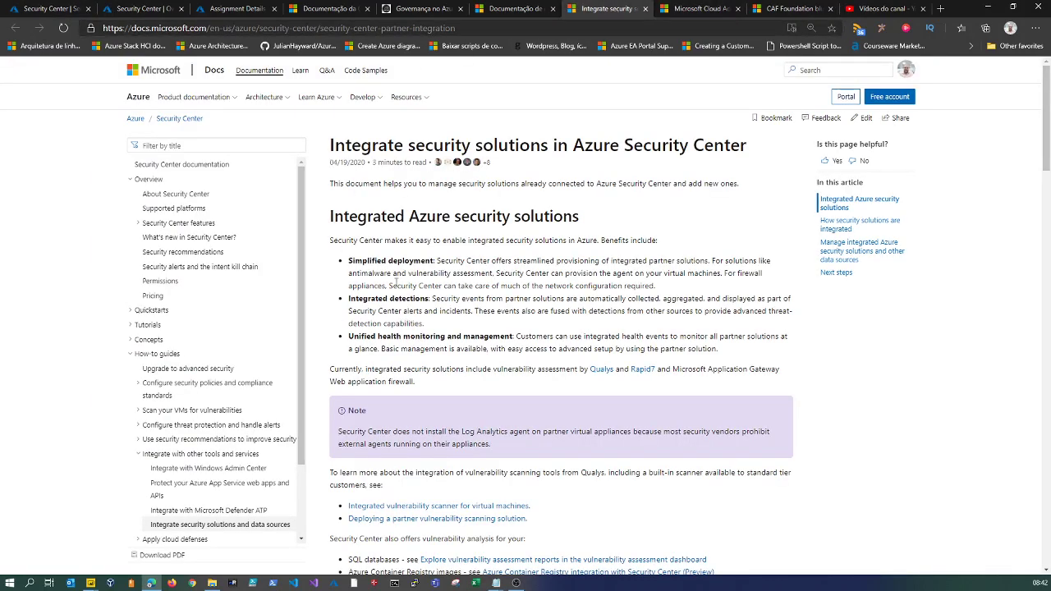
pyautogui.scroll(-8, 396, 279)
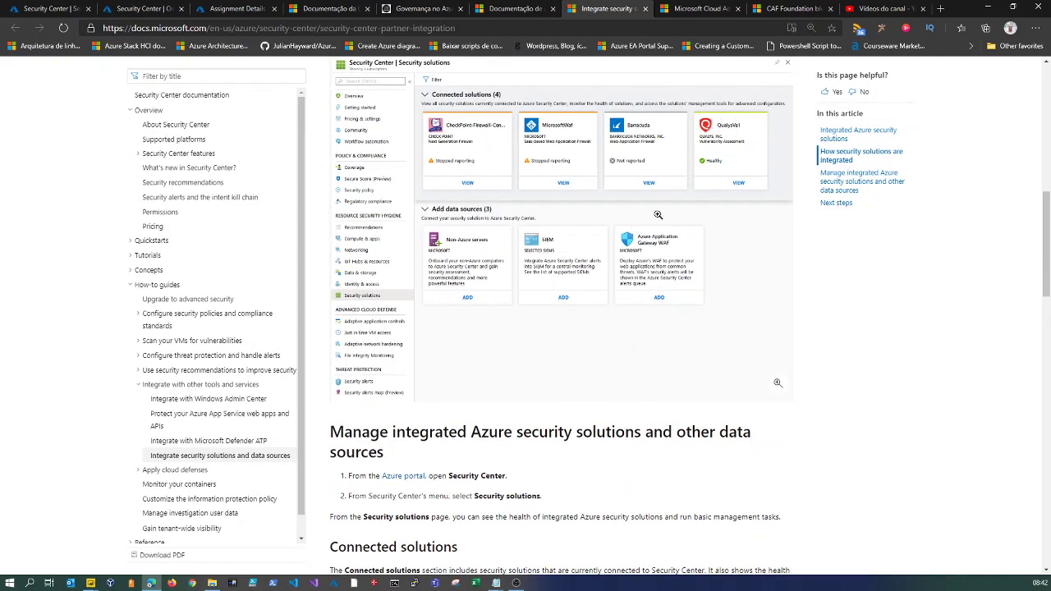
pyautogui.scroll(-8, 533, 312)
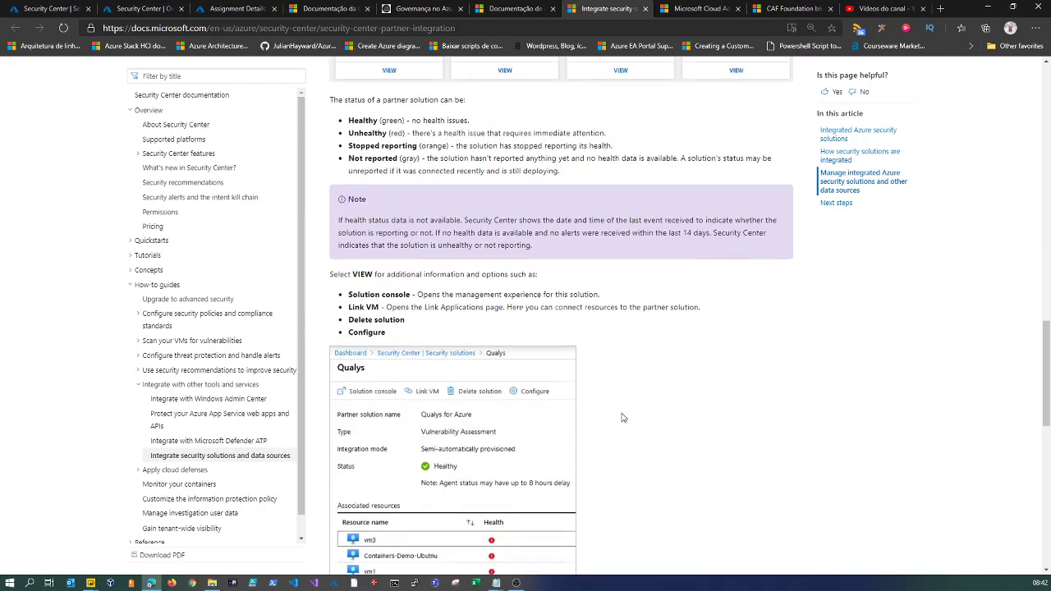
pyautogui.scroll(-5, 626, 414)
pyautogui.scroll(-5, 424, 353)
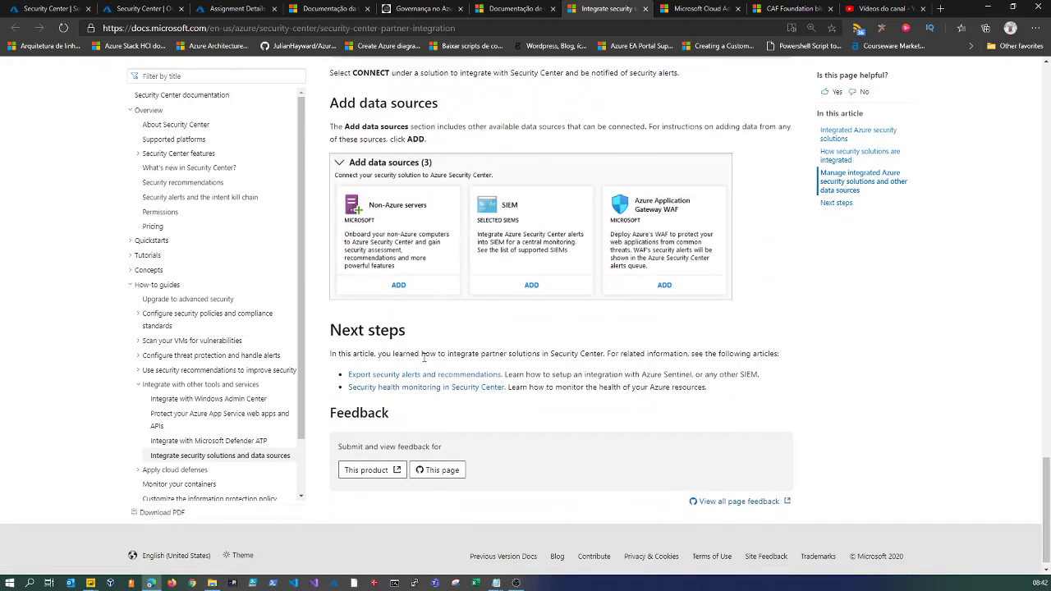
pyautogui.scroll(15, 777, 382)
pyautogui.click(65, 8)
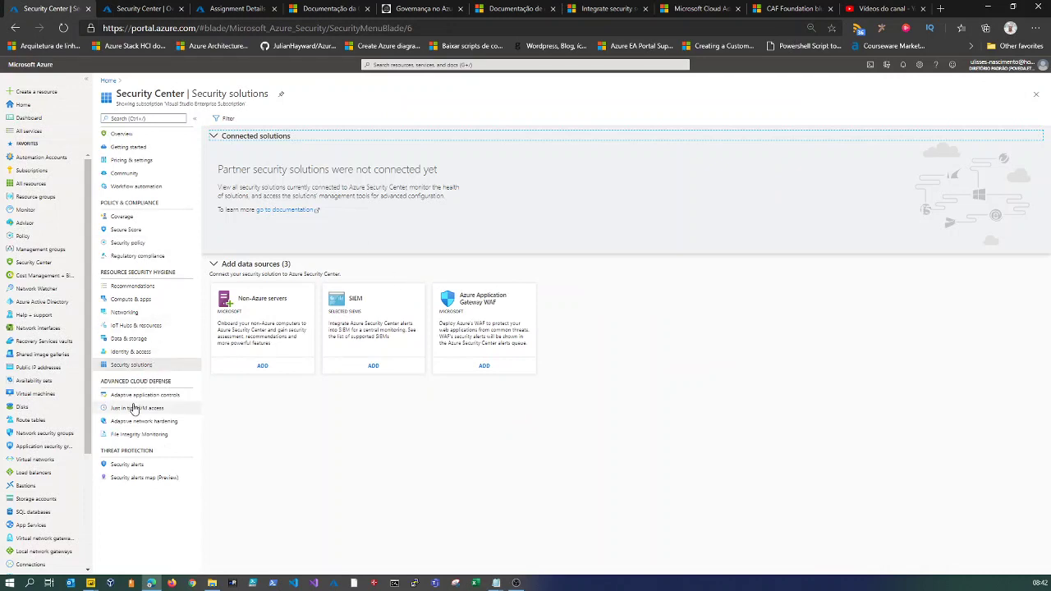
# Step: Review the Adaptive application controls page with its "What is application control?" explanation, and the Just in time VM access page
pyautogui.click(136, 396)
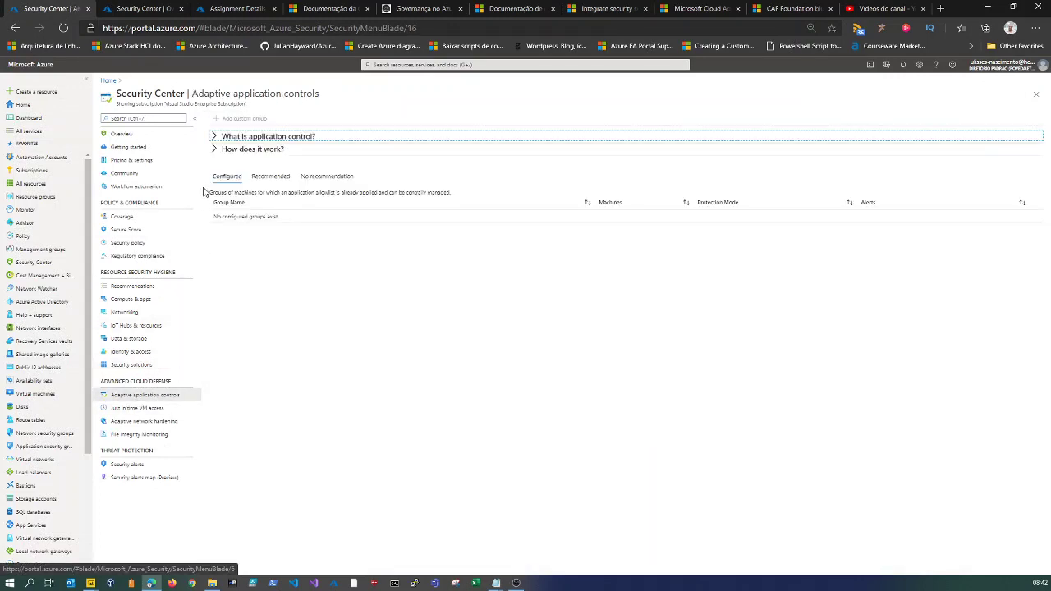
pyautogui.click(217, 138)
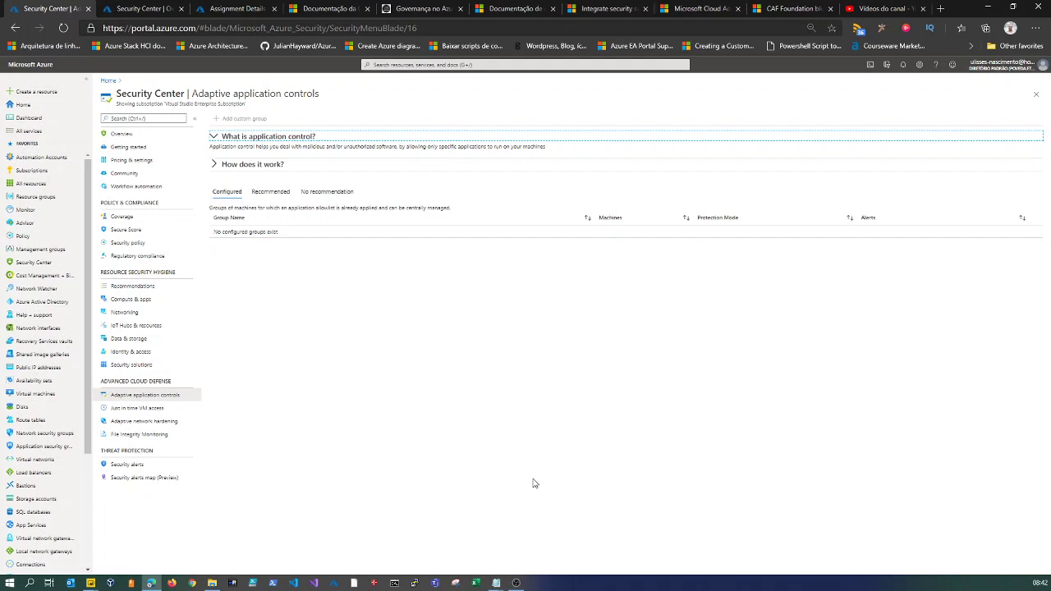
pyautogui.click(131, 410)
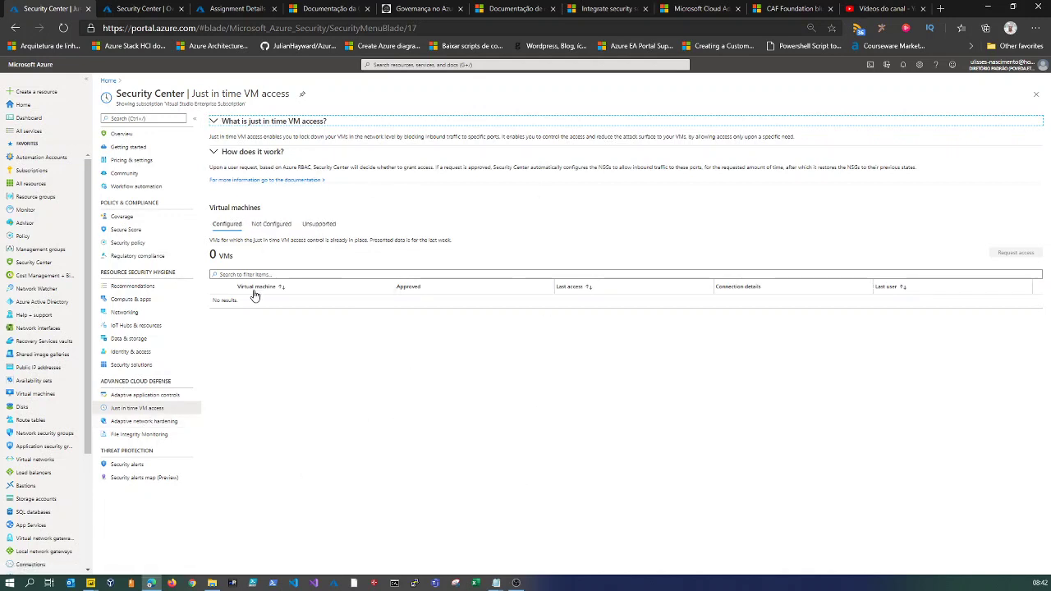
# Step: Check the healthy resources under Adaptive network hardening, and view the File Integrity Monitoring page
pyautogui.click(156, 424)
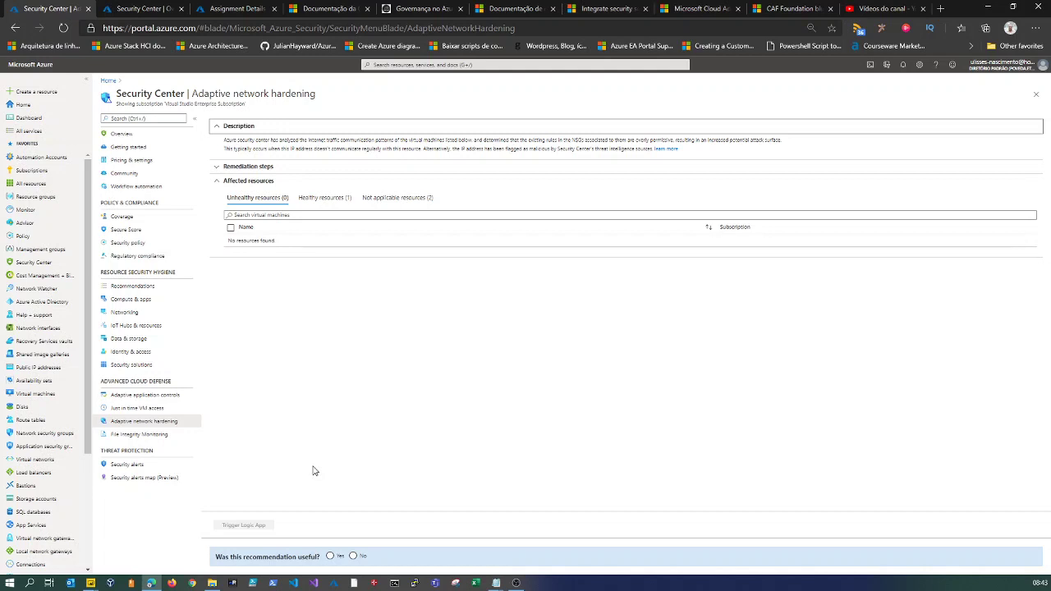
pyautogui.click(324, 198)
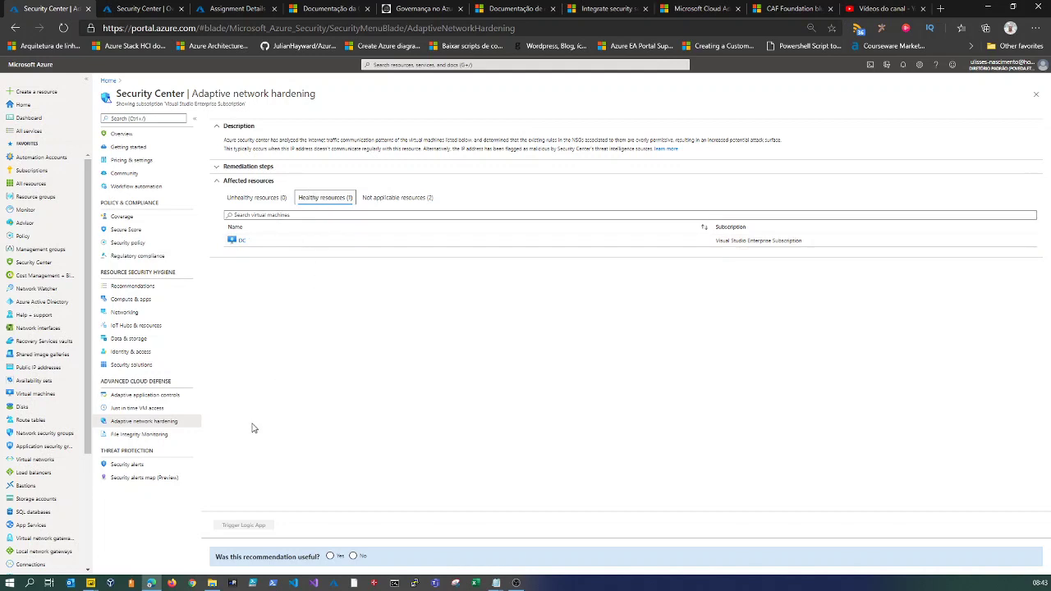
pyautogui.click(151, 440)
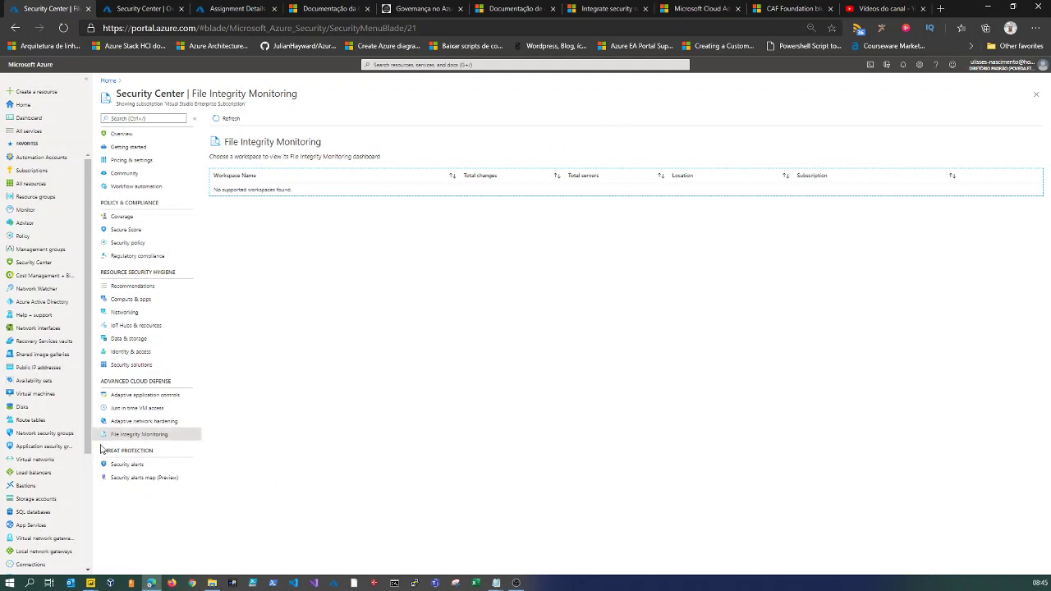
# Step: View the Security alerts page, and switch to the already open Security Center overview of the production directory
pyautogui.click(137, 468)
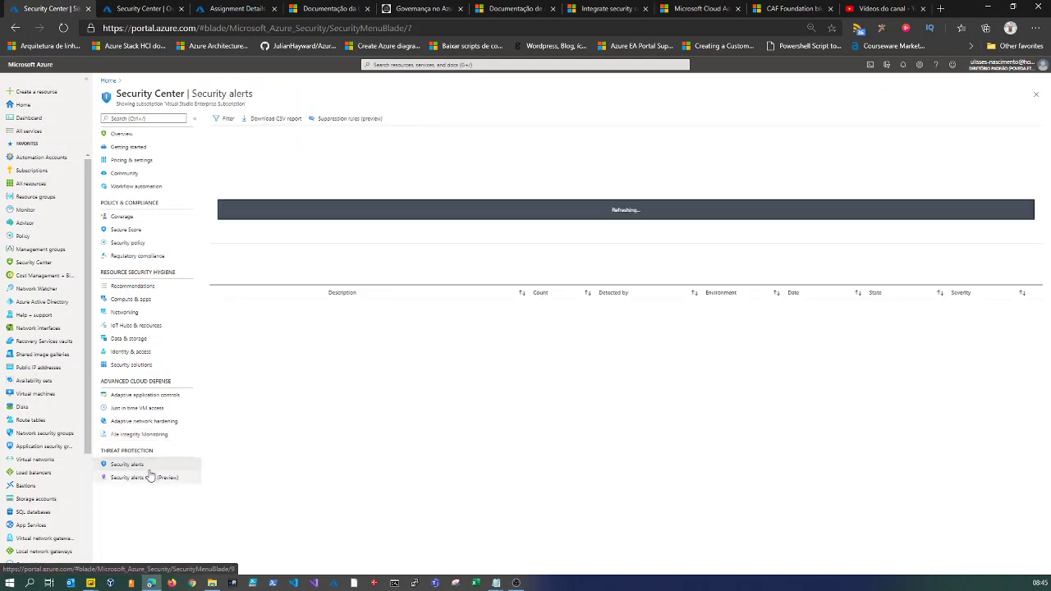
pyautogui.click(192, 12)
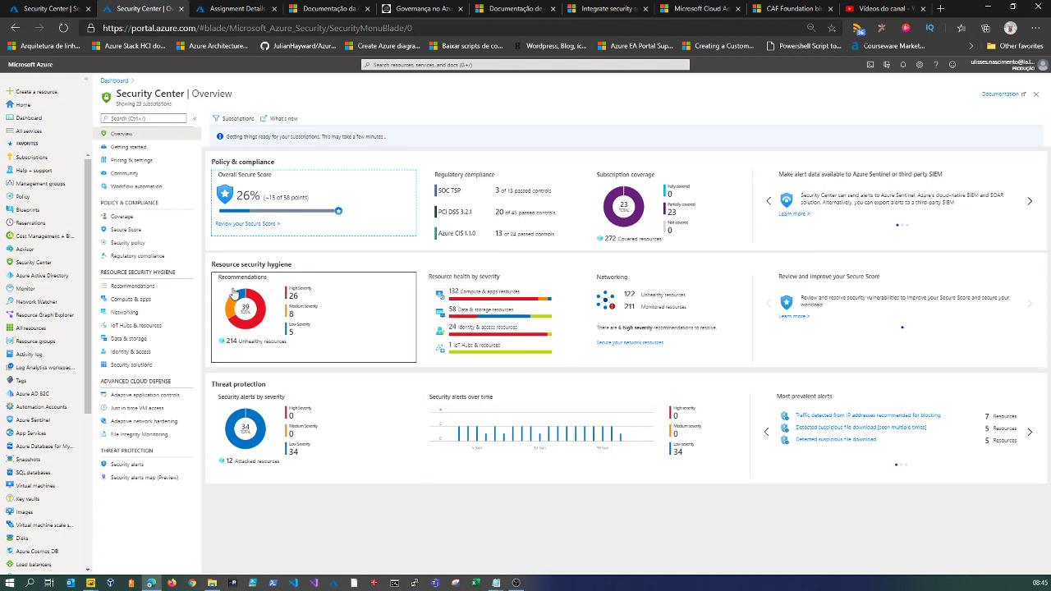
# Step: Review the Recommendations page with the items under "Enable endpoint protection", and return to the Security Center overview
pyautogui.click(380, 300)
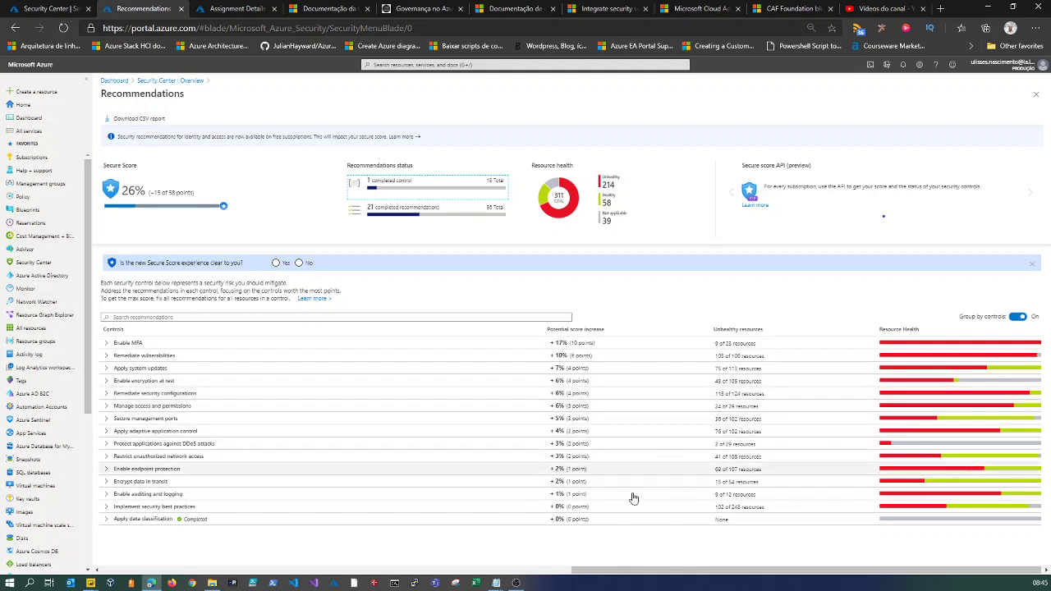
pyautogui.click(106, 469)
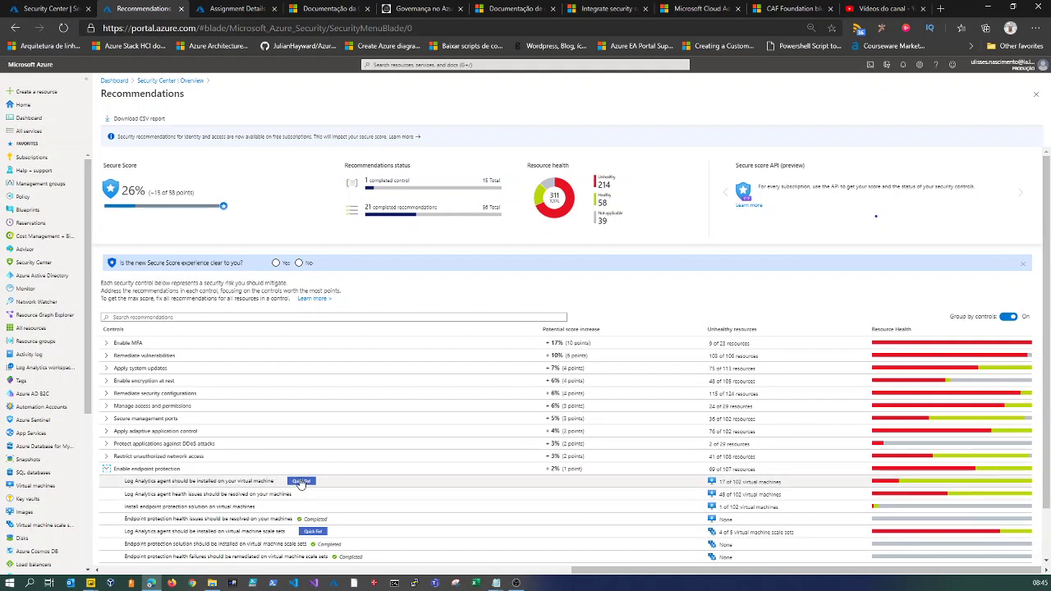
pyautogui.click(160, 81)
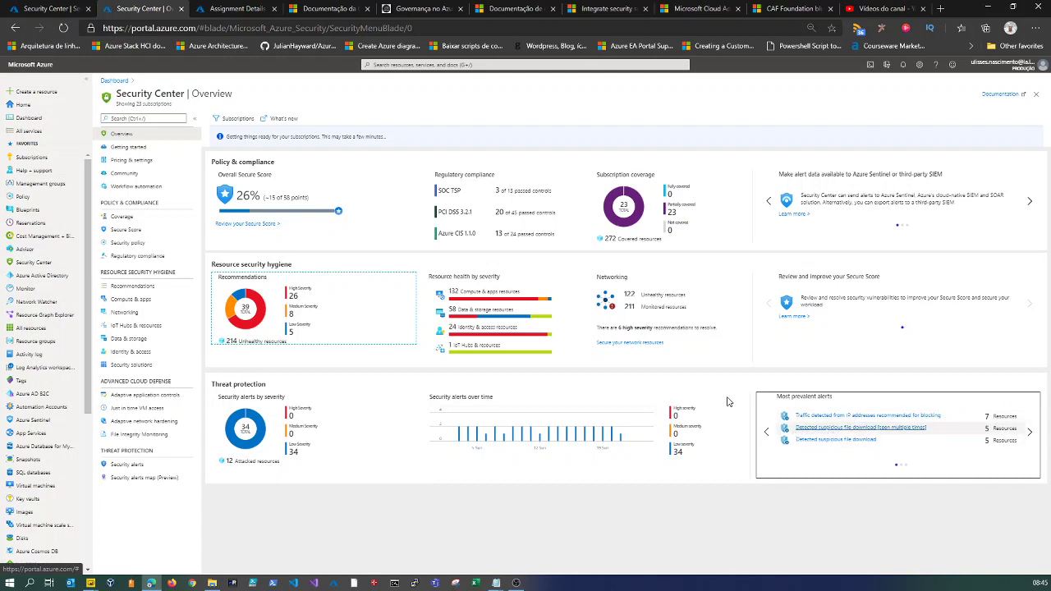
# Step: Open the newest "Detected suspicious file download" alert for AZDIMCLS007 and review its suggested actions, including automated response and alert suppression
pyautogui.click(593, 404)
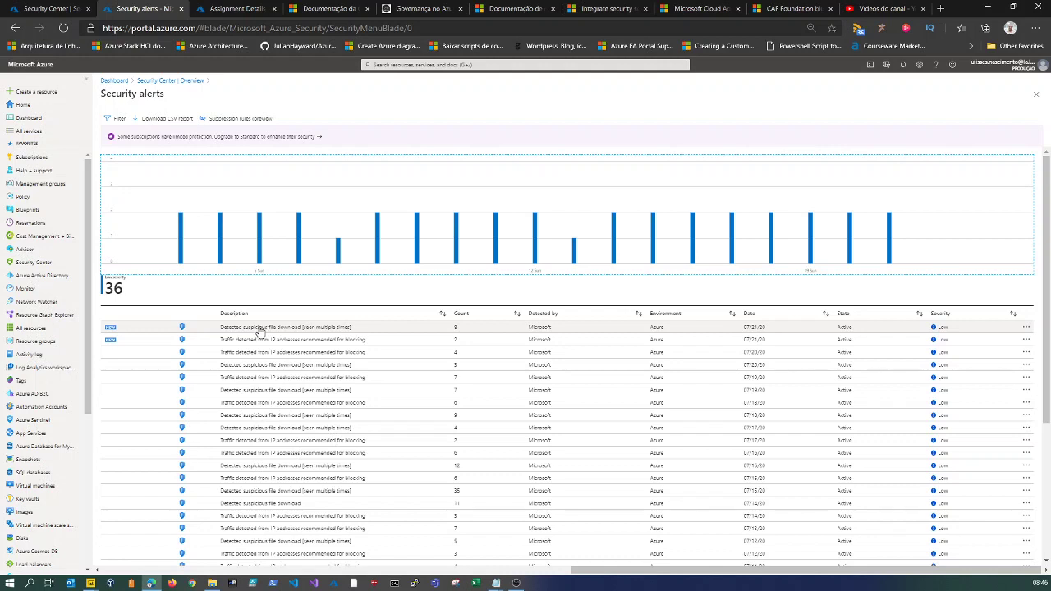
pyautogui.click(132, 331)
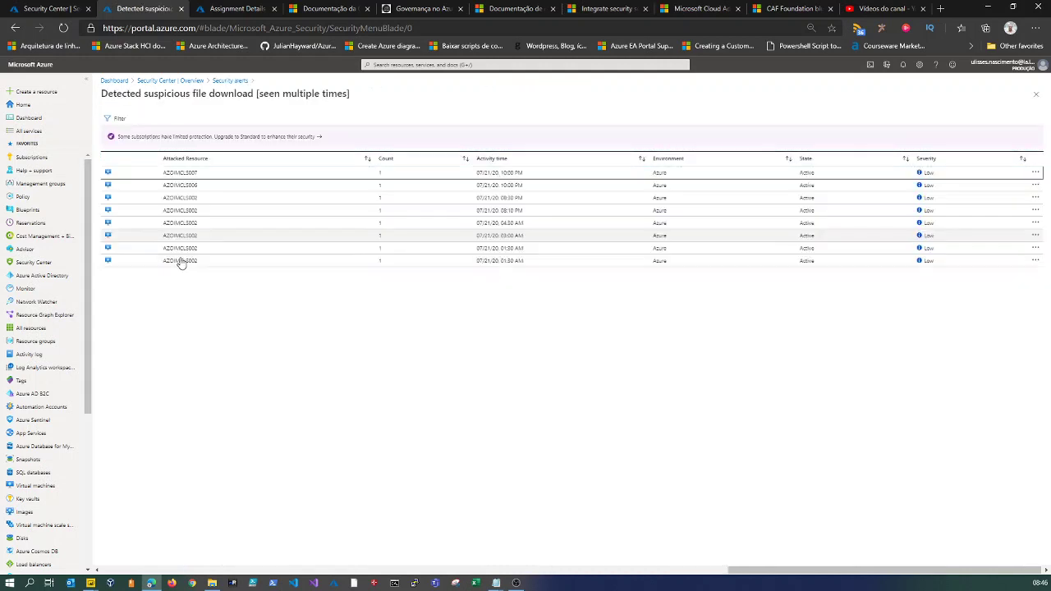
pyautogui.click(247, 198)
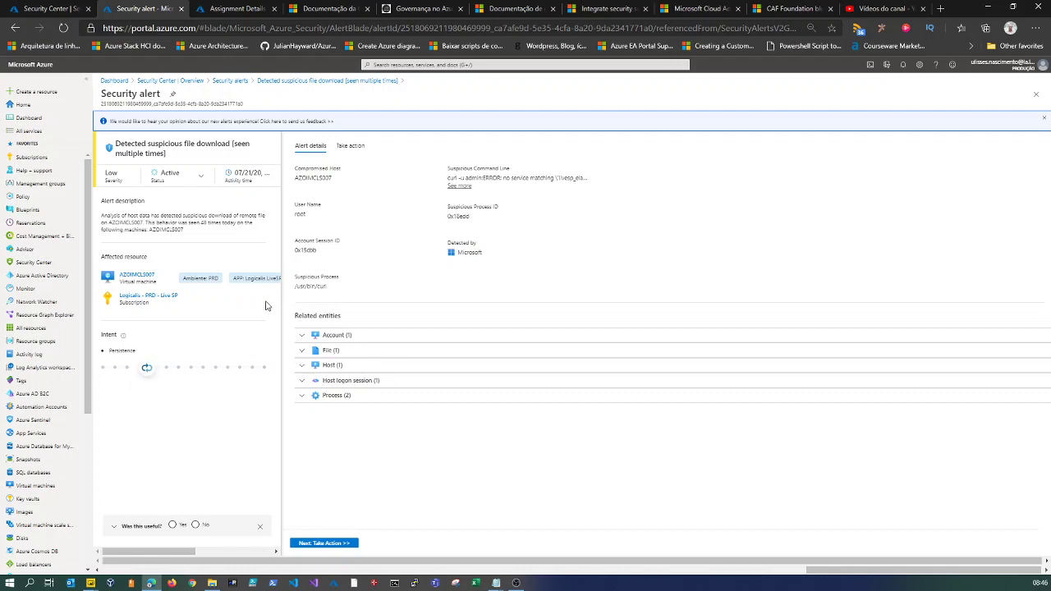
pyautogui.click(352, 146)
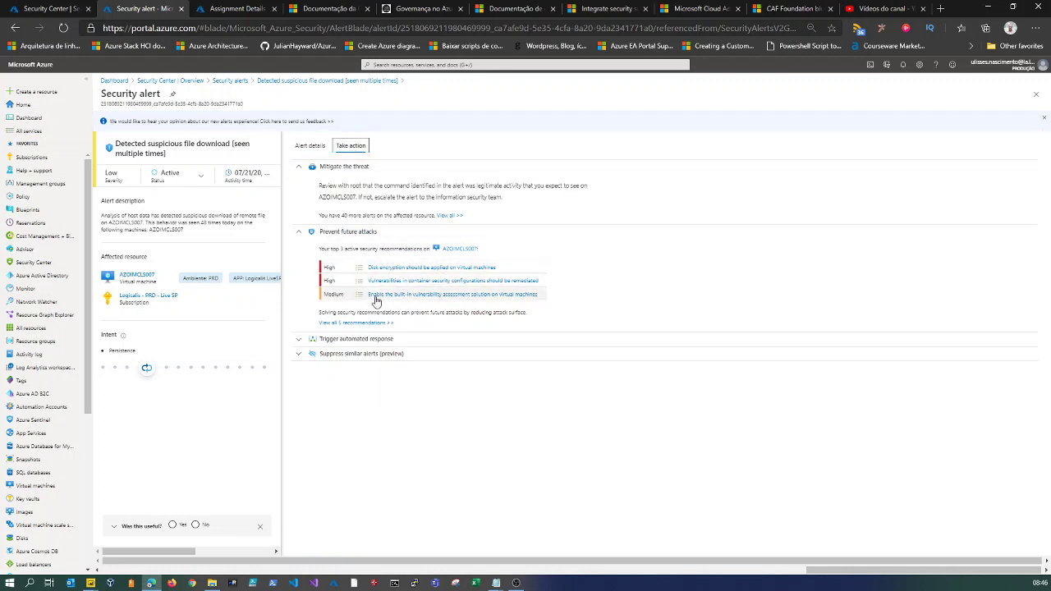
pyautogui.click(300, 342)
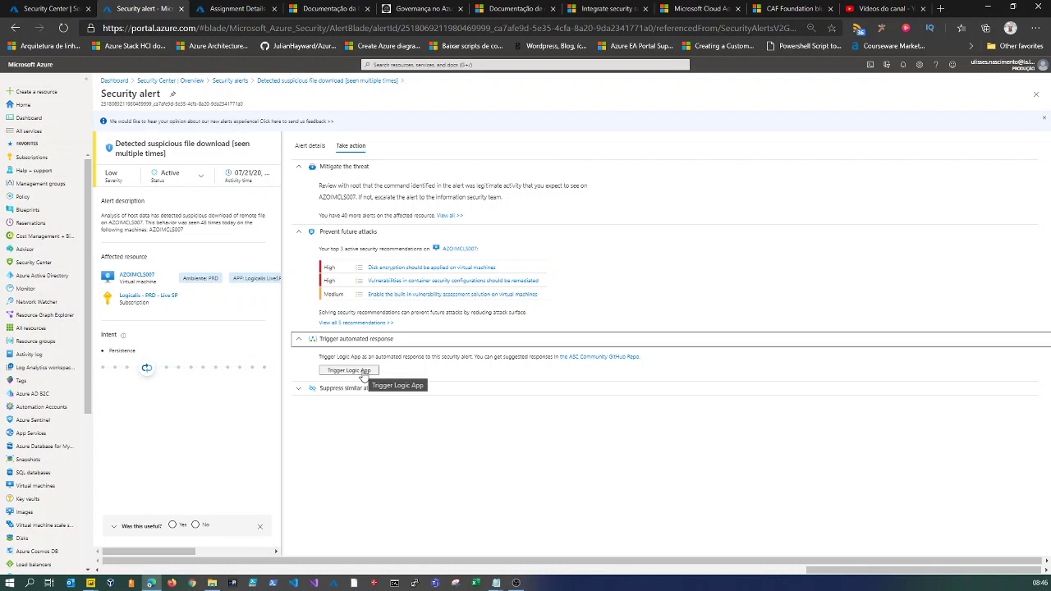
pyautogui.click(297, 391)
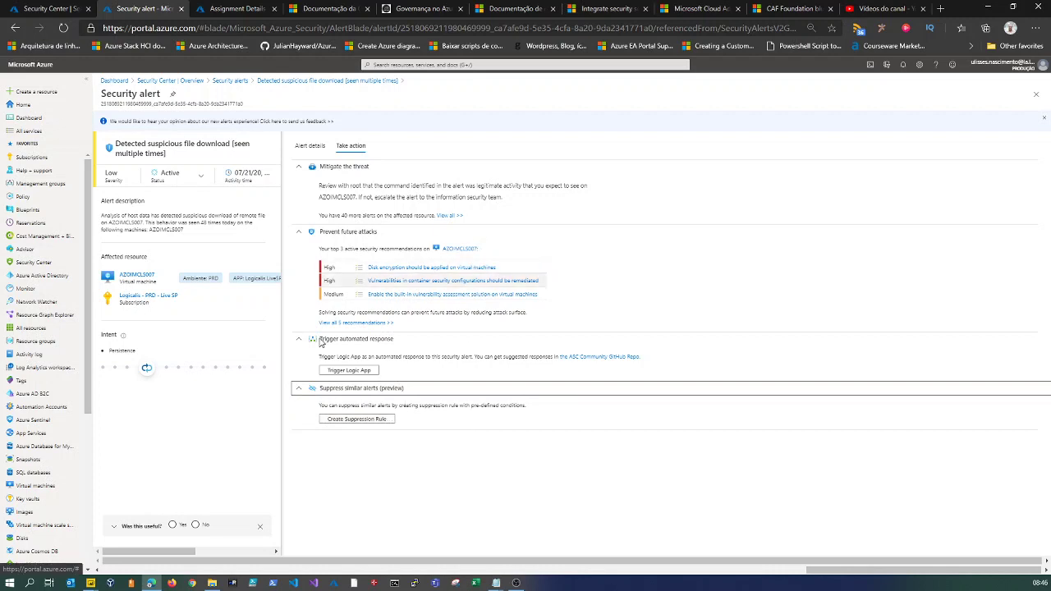
# Step: Examine the suspicious download alert's related account, file, host logon session and process details, and return to the Security alerts list
pyautogui.click(310, 145)
pyautogui.click(302, 336)
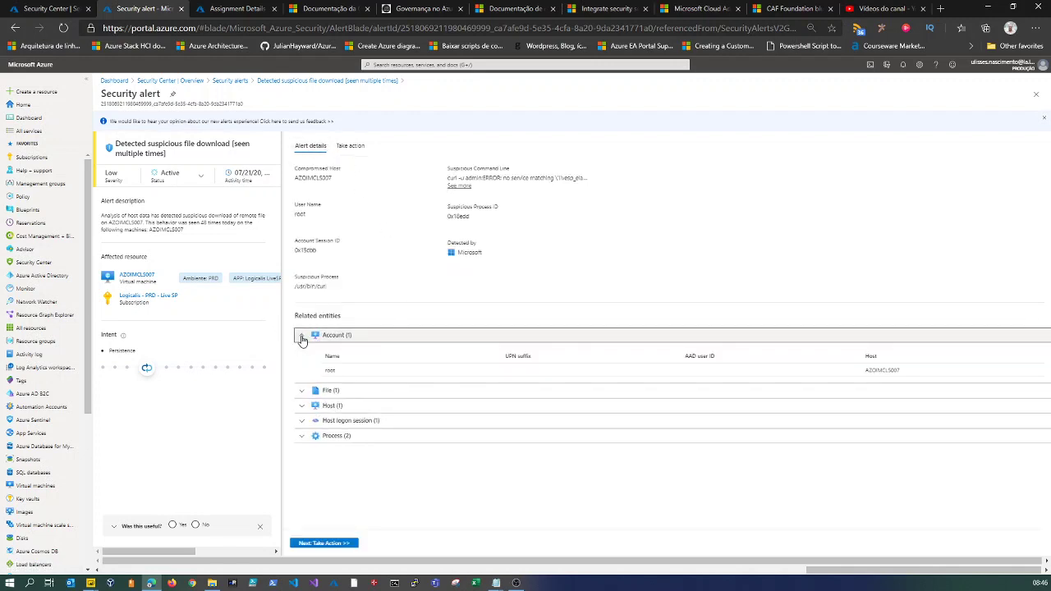
pyautogui.click(301, 392)
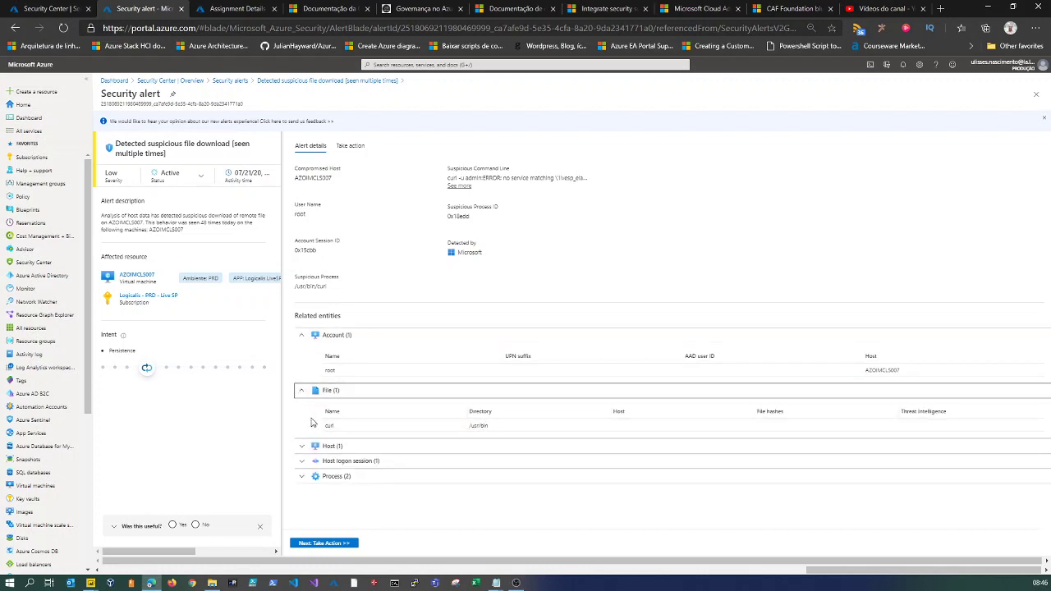
pyautogui.click(301, 461)
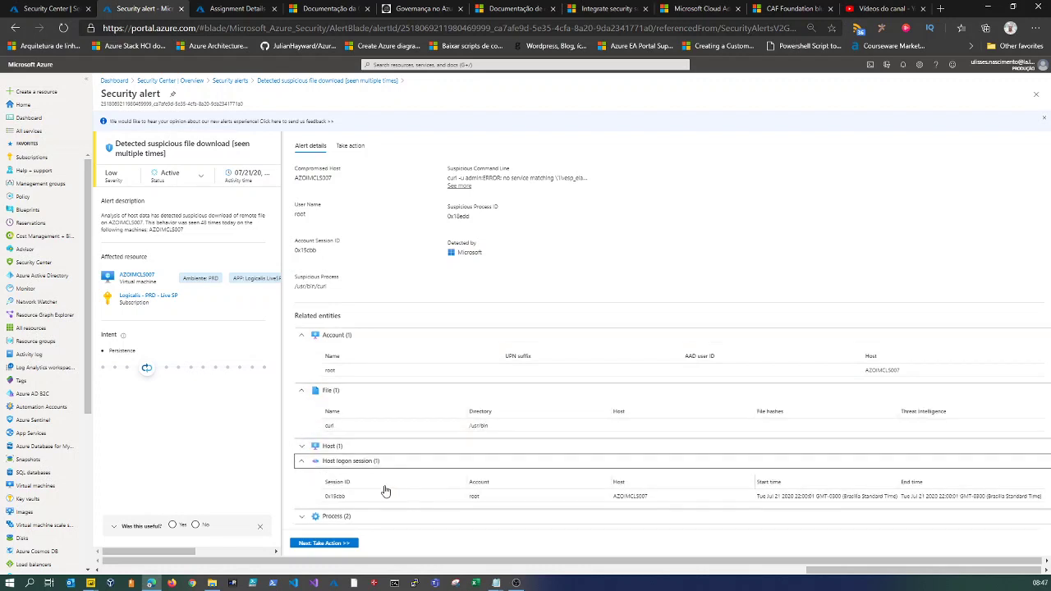
pyautogui.click(325, 519)
pyautogui.scroll(-2, 324, 522)
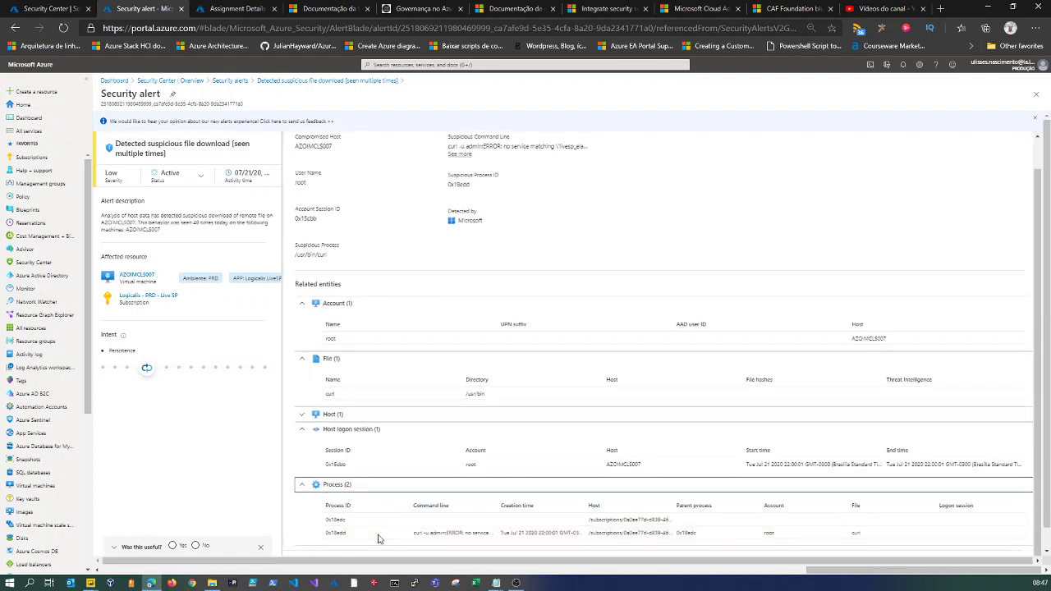
pyautogui.click(447, 533)
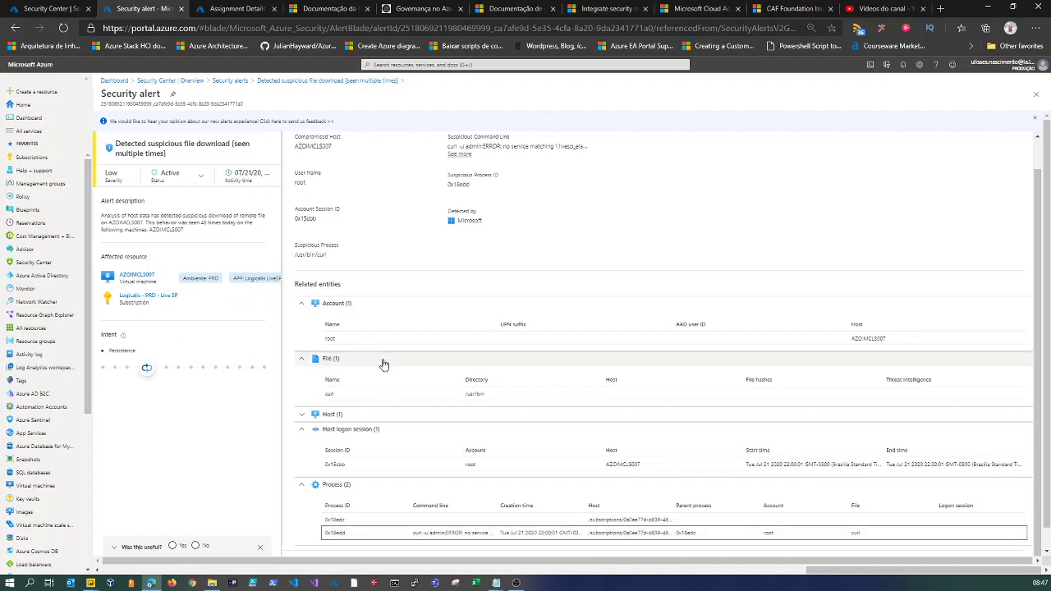
pyautogui.moveTo(275, 290); pyautogui.dragTo(239, 287)
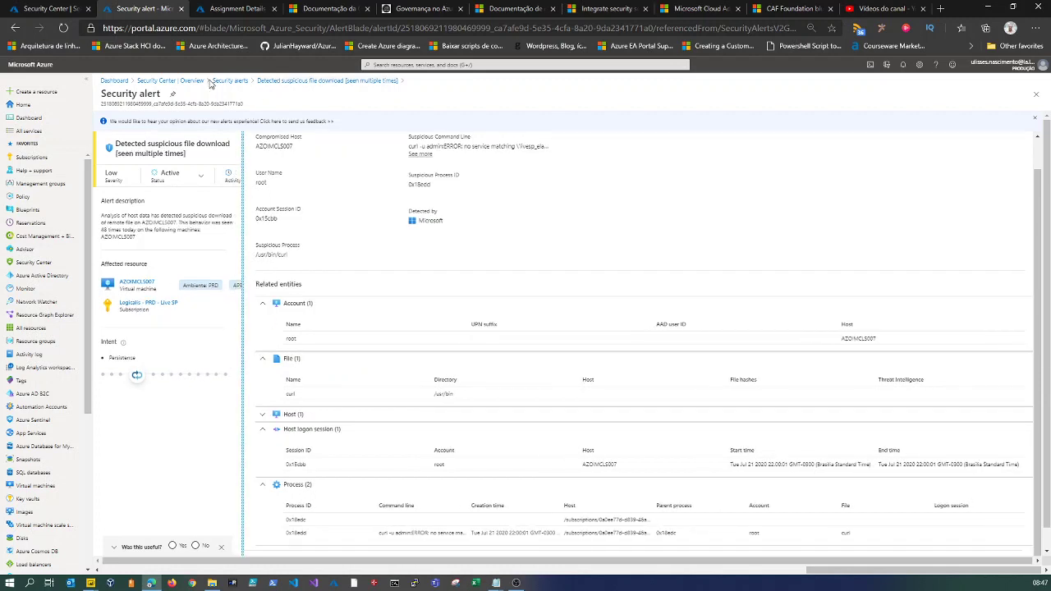
pyautogui.click(223, 81)
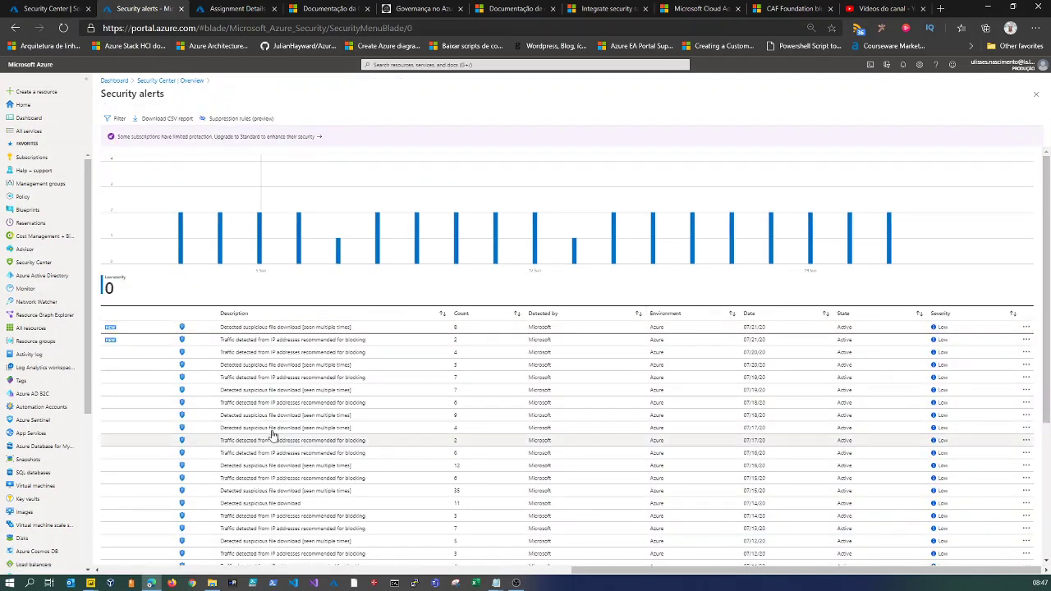
# Step: Open the 07/20/20 "Traffic detected from IP addresses recommended for blocking" alert for nginxdevopsstack and review its suggested actions
pyautogui.click(262, 355)
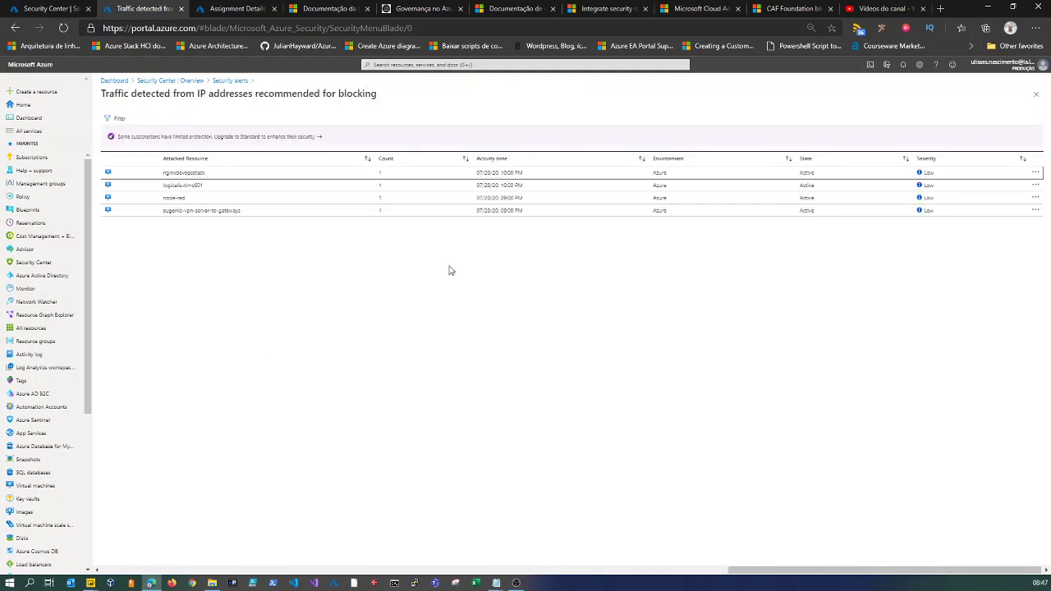
pyautogui.click(208, 176)
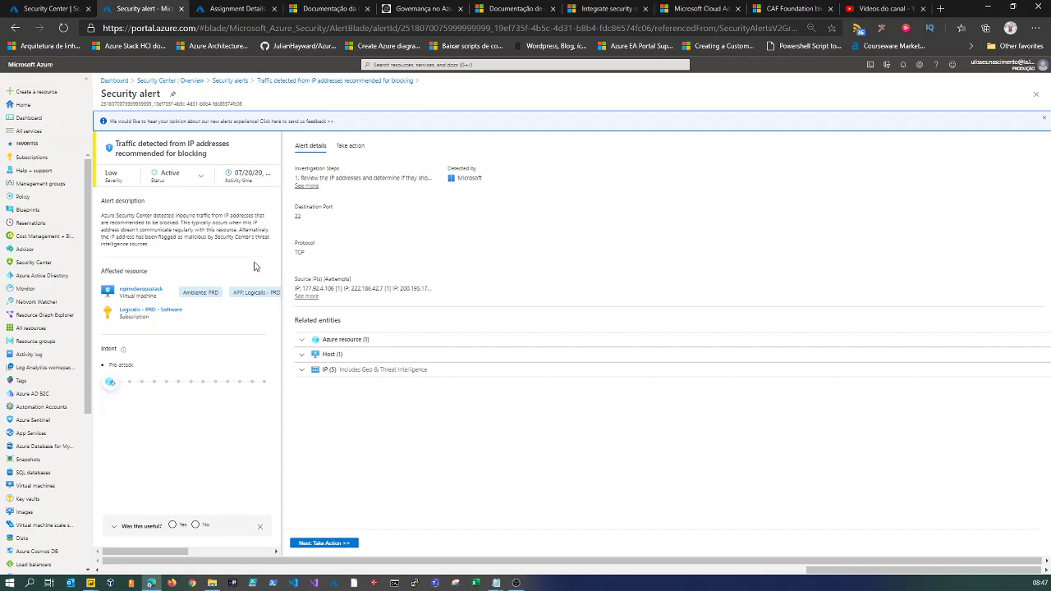
pyautogui.click(350, 146)
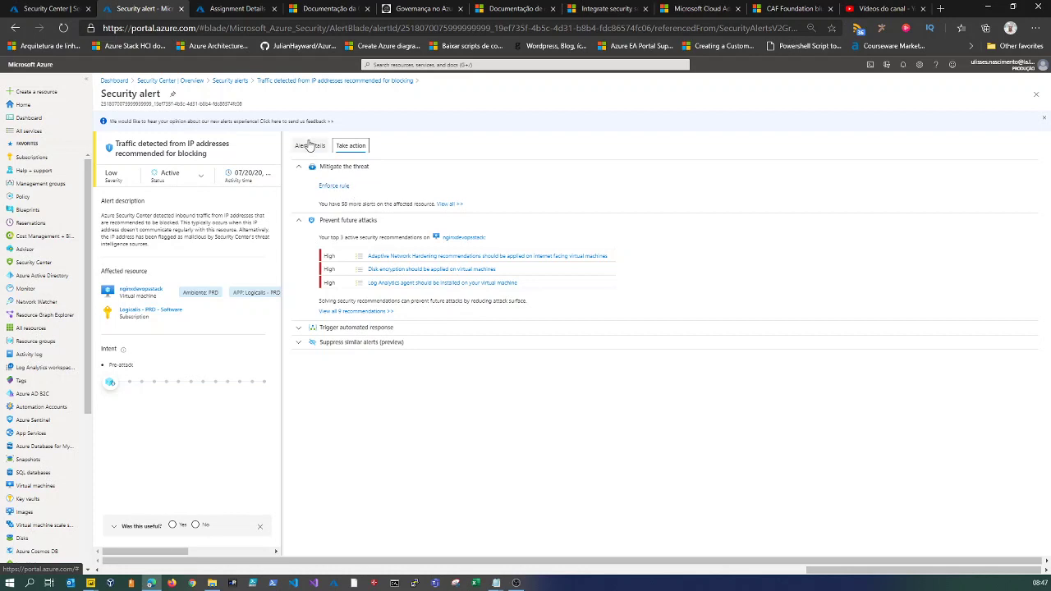
# Step: Examine the traffic alert's related Azure resource, host and IP entities, and return to the Security Center overview
pyautogui.click(308, 145)
pyautogui.click(302, 370)
pyautogui.click(301, 354)
pyautogui.click(301, 339)
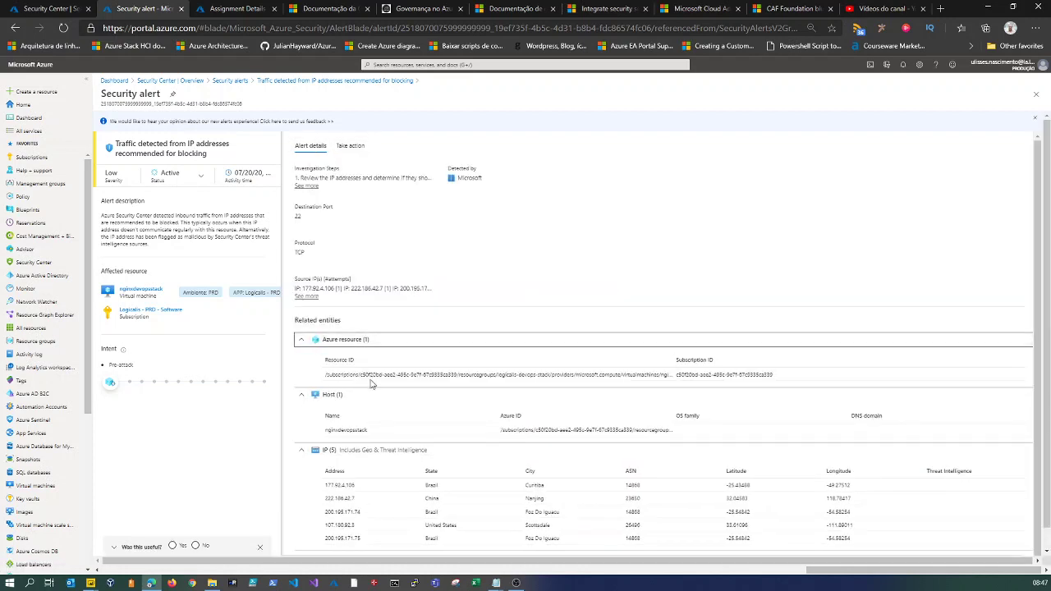
pyautogui.scroll(-1, 370, 383)
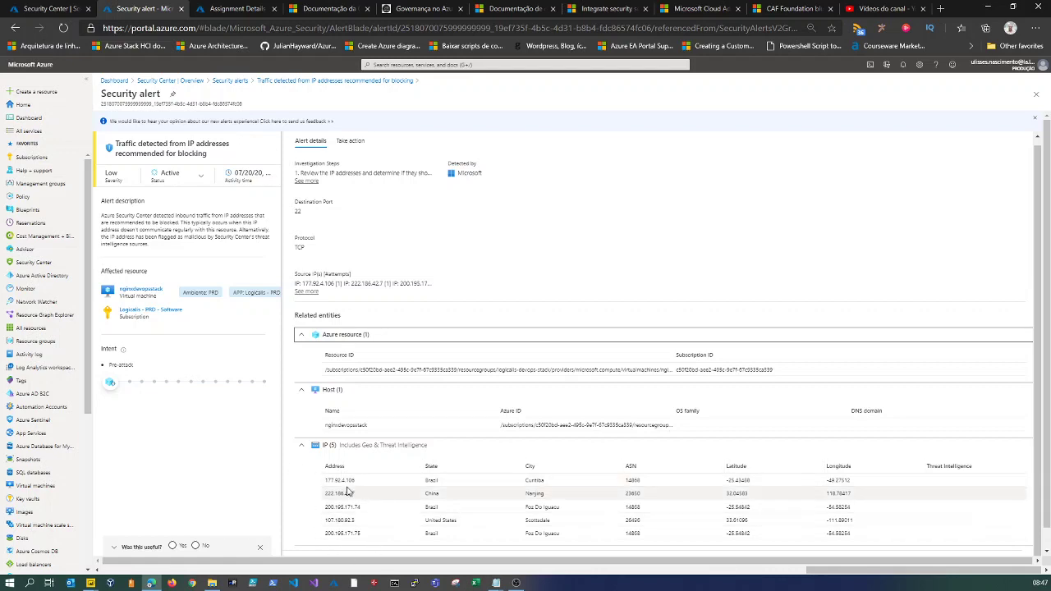
pyautogui.scroll(-1, 346, 491)
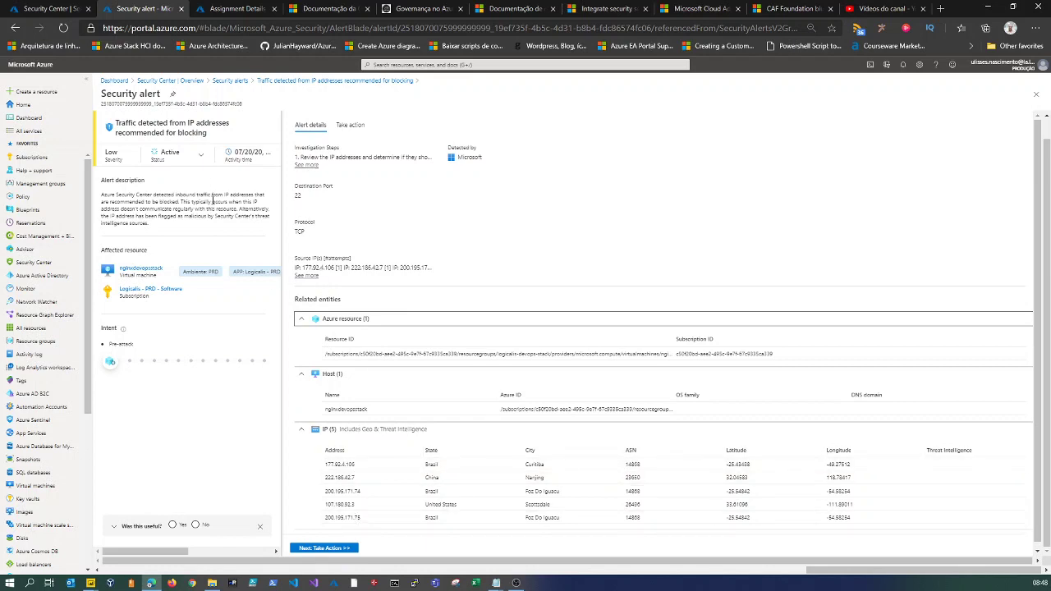
pyautogui.click(167, 81)
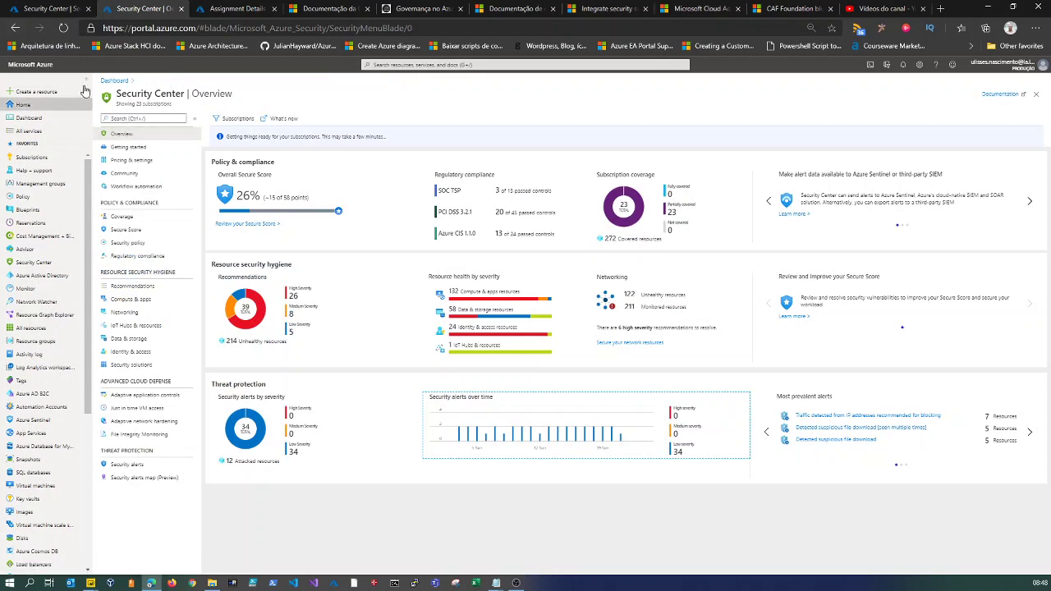
# Step: Switch back to the default directory's Security Center and review the security policy of the Visual Studio Enterprise Subscription
pyautogui.click(229, 9)
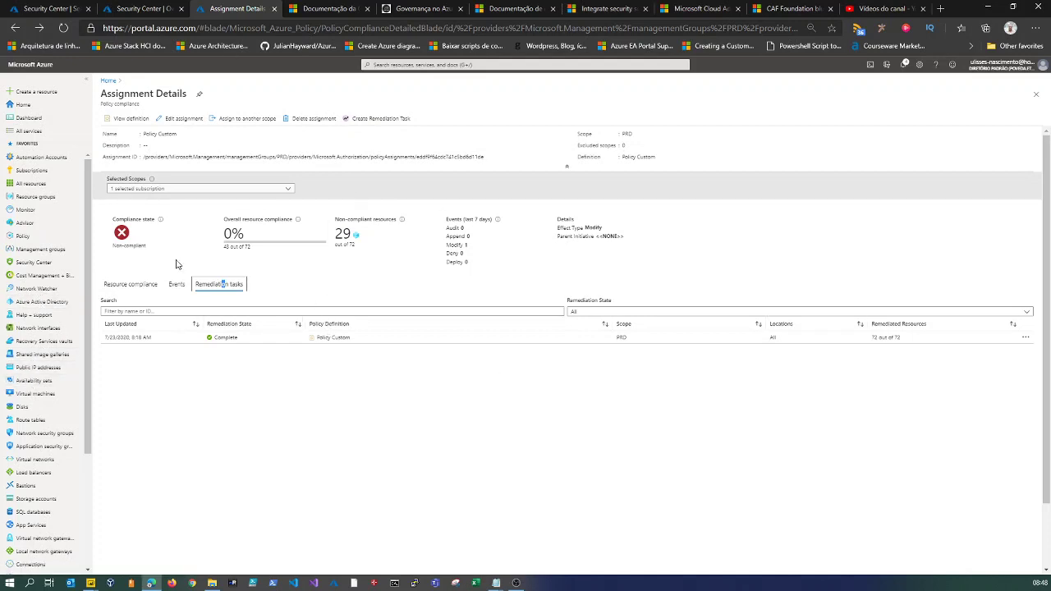
pyautogui.click(160, 9)
pyautogui.click(16, 7)
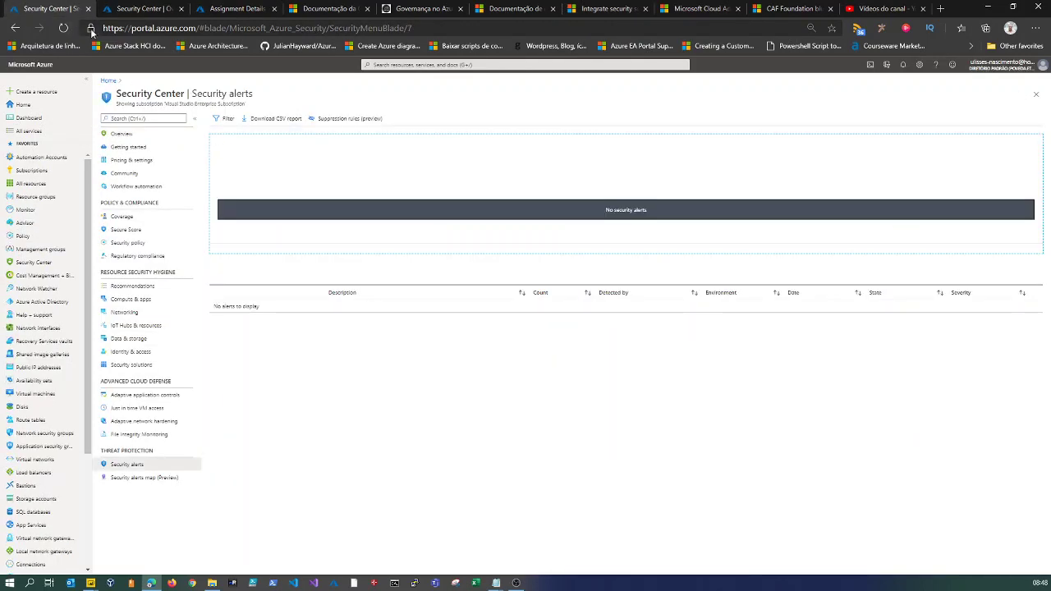
pyautogui.click(128, 243)
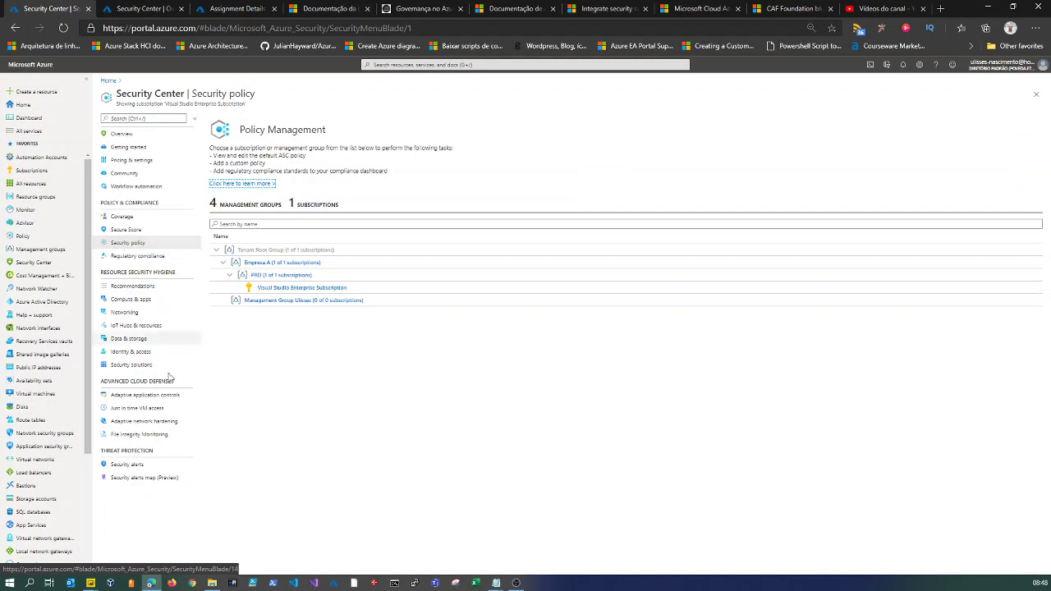
pyautogui.click(270, 288)
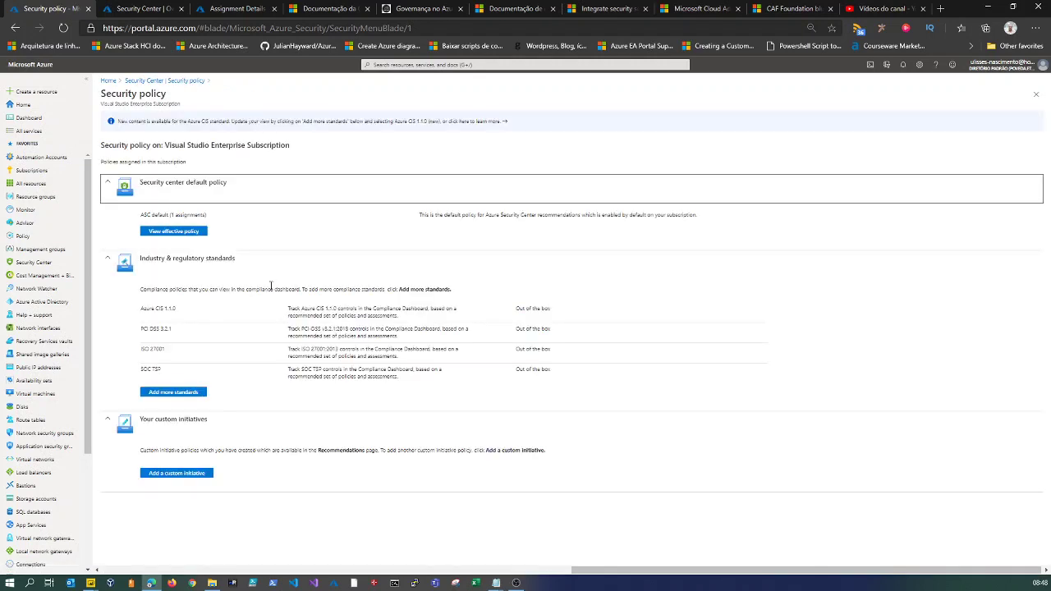
pyautogui.click(175, 80)
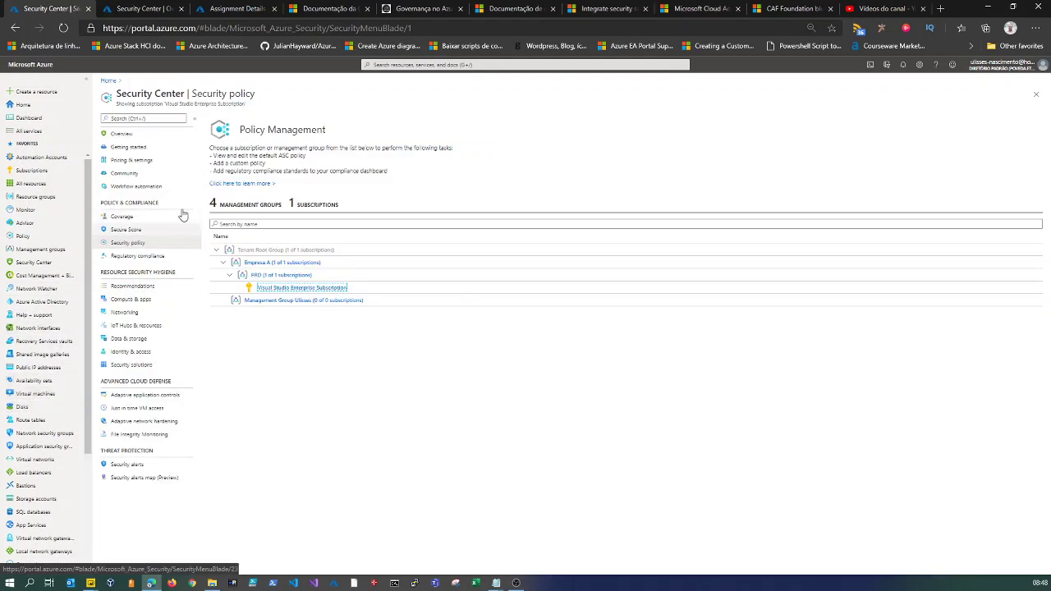
# Step: Open the default directory's Policy overview and review the ASC Default initiative's compliance, returning to the overview
pyautogui.hotkey('ctrl', 'Tab')
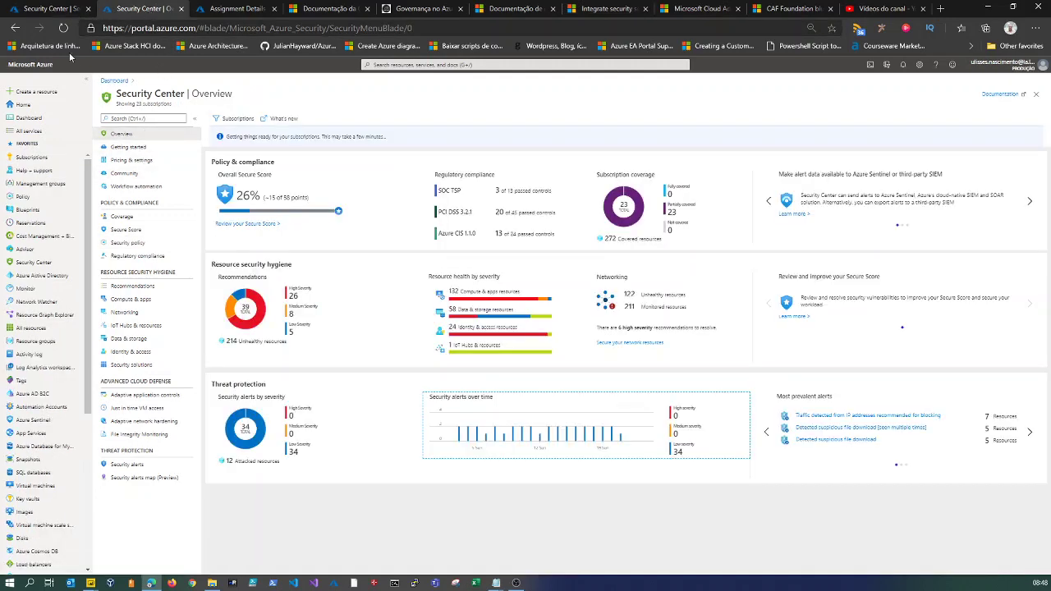
pyautogui.click(64, 14)
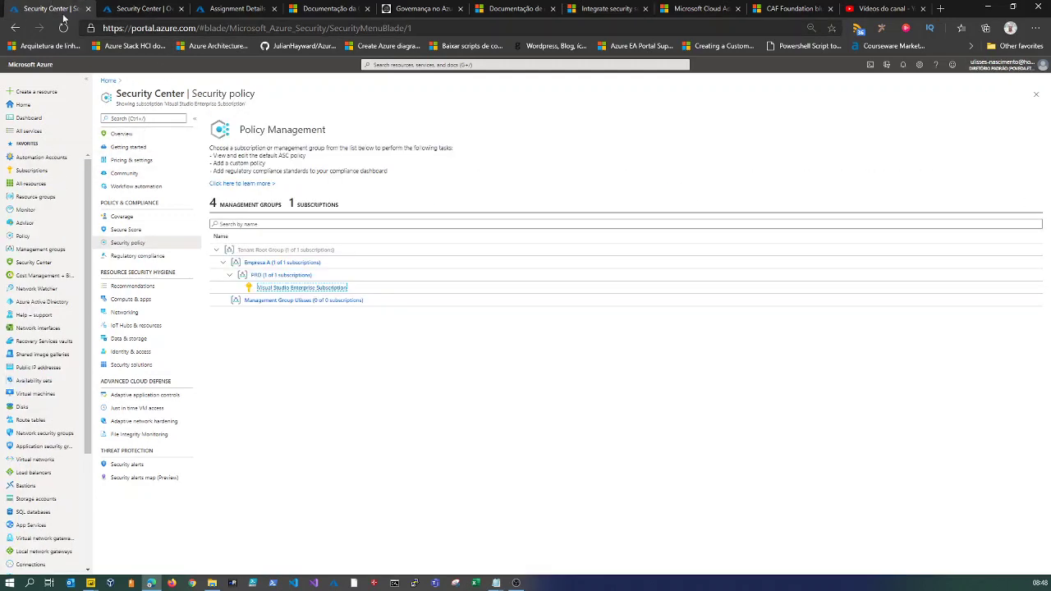
pyautogui.click(25, 238)
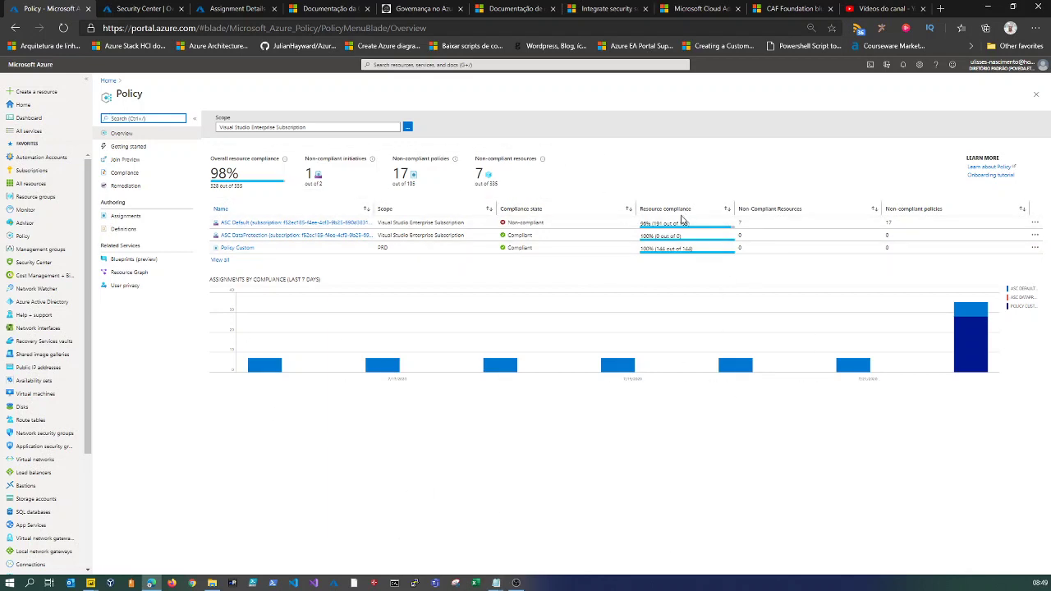
pyautogui.click(281, 224)
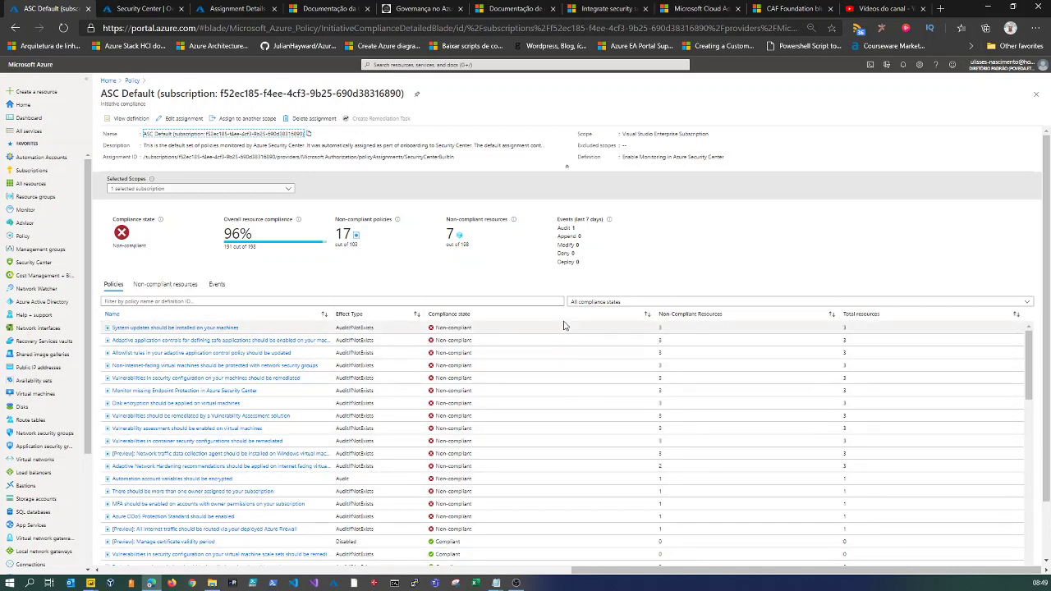
pyautogui.click(133, 81)
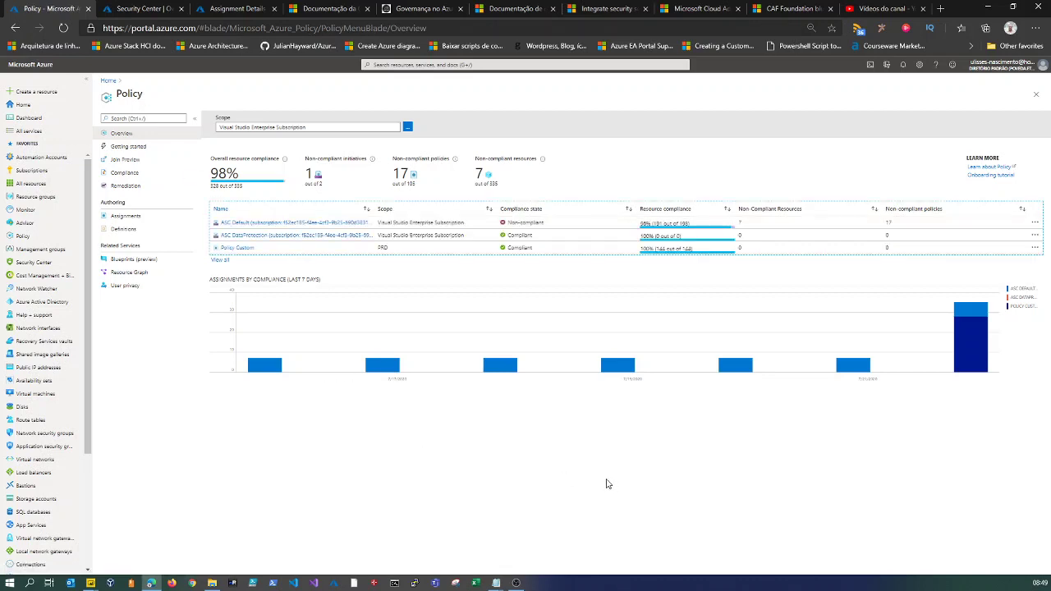
# Step: Open Azure Blueprints, start creating a blueprint and look through the available samples, including Basic Networking (VNET)
pyautogui.click(117, 261)
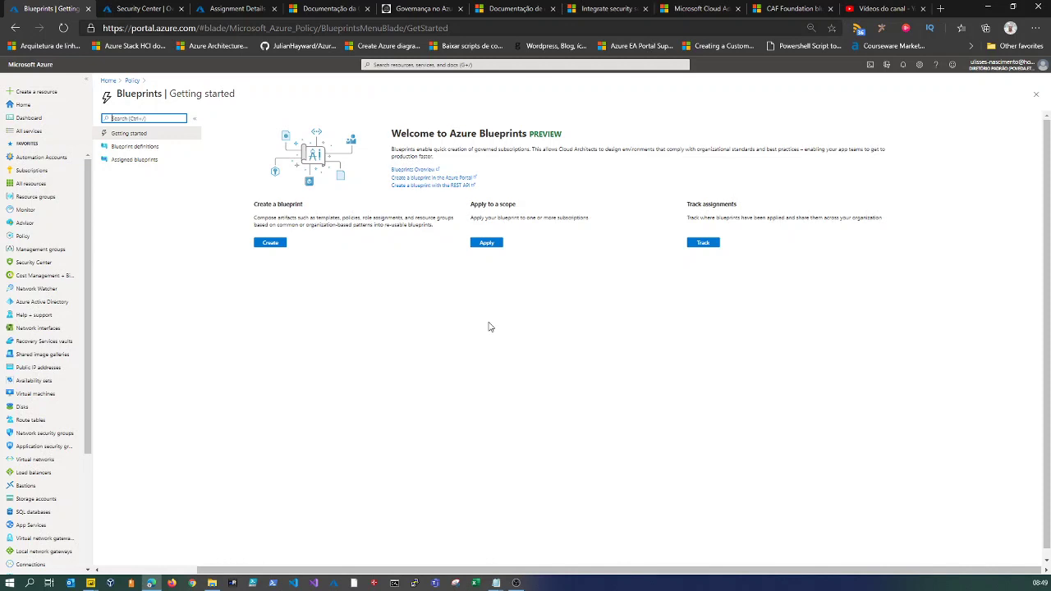
pyautogui.click(270, 243)
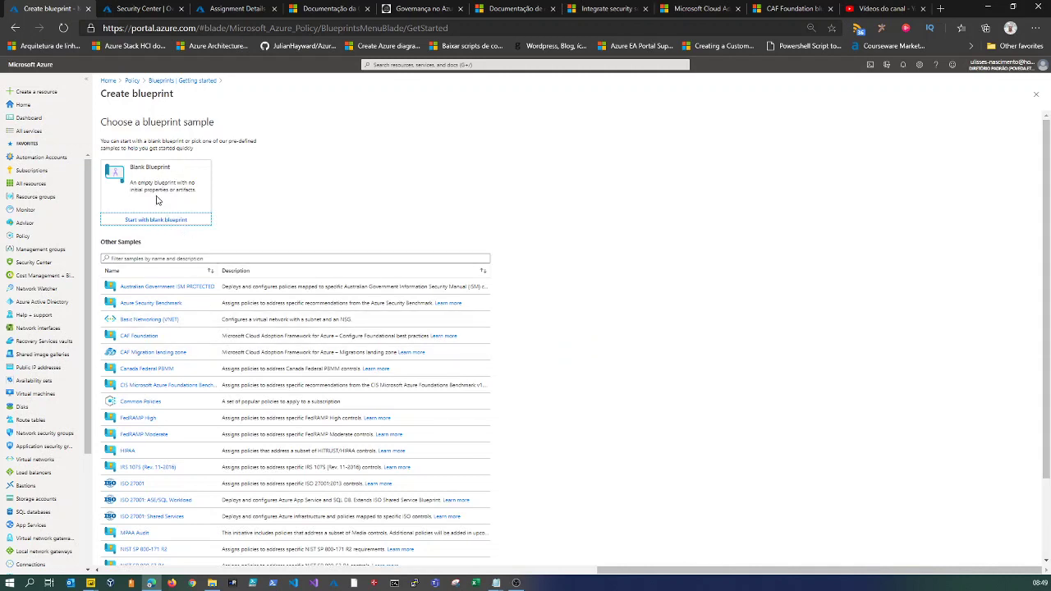
pyautogui.click(173, 260)
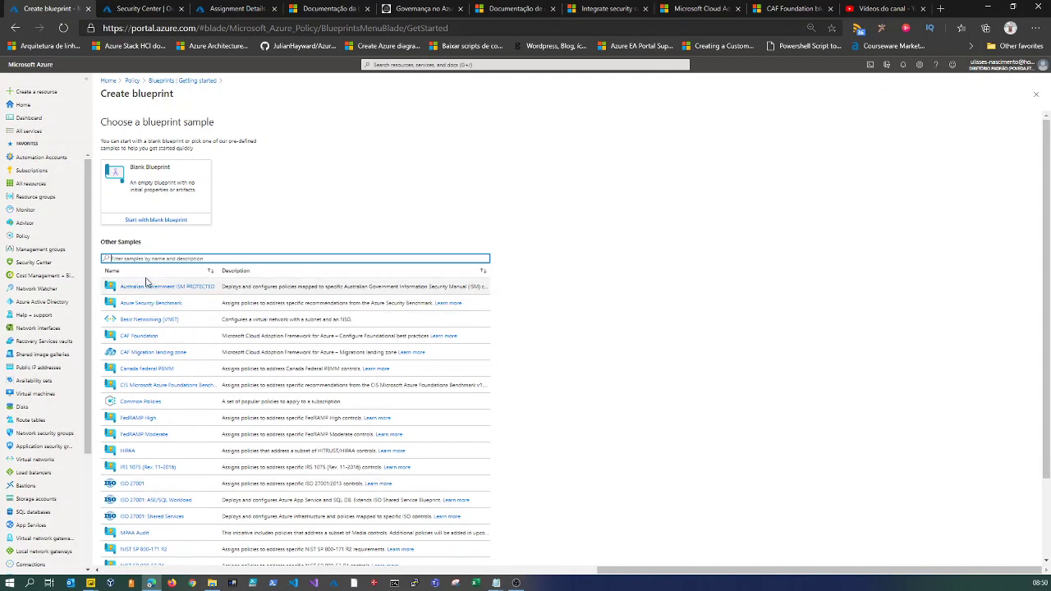
pyautogui.write('CAF')
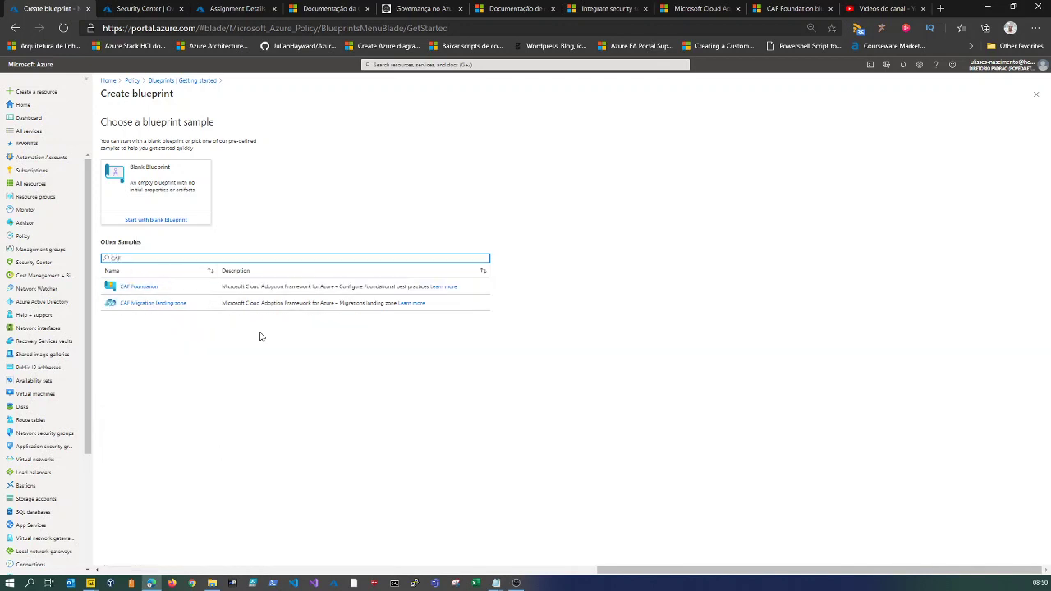
pyautogui.press('BackSpace')
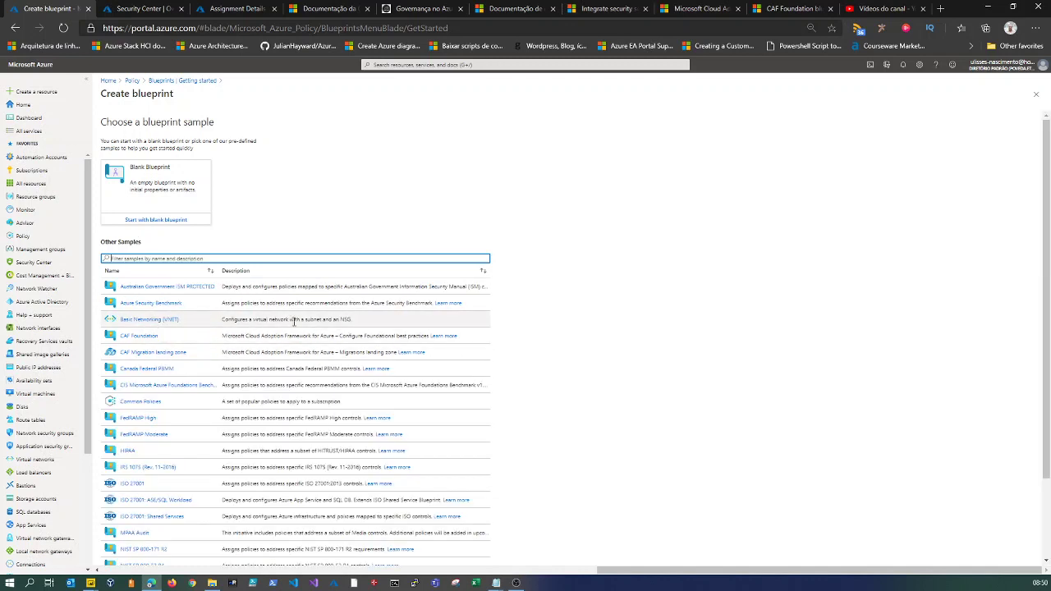
pyautogui.moveTo(355, 323); pyautogui.dragTo(230, 320)
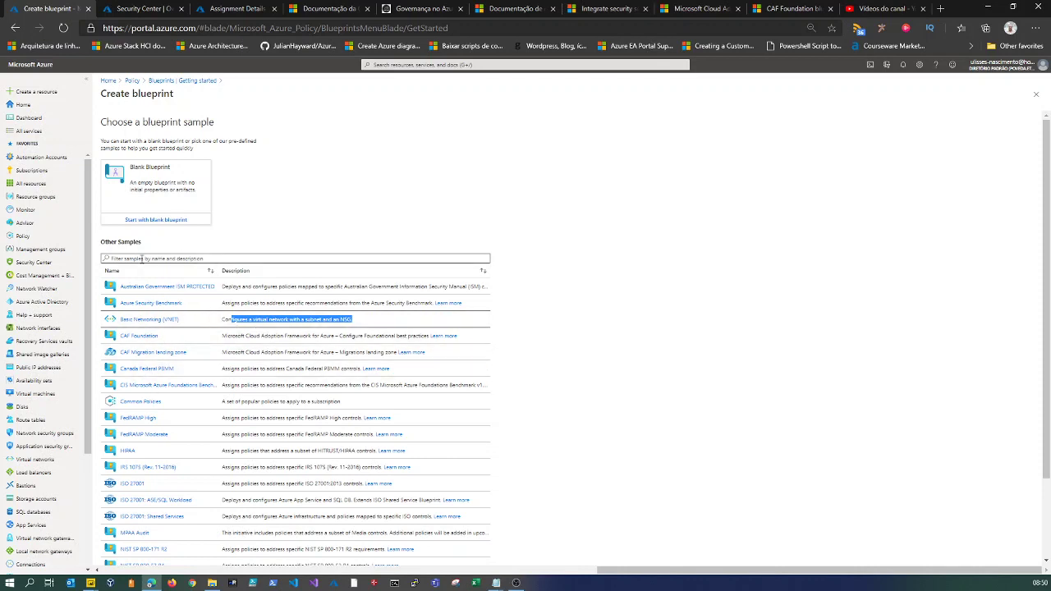
# Step: Filter the blueprint samples by CAF and start from the CAF Foundation sample
pyautogui.click(143, 259)
pyautogui.write('CAF')
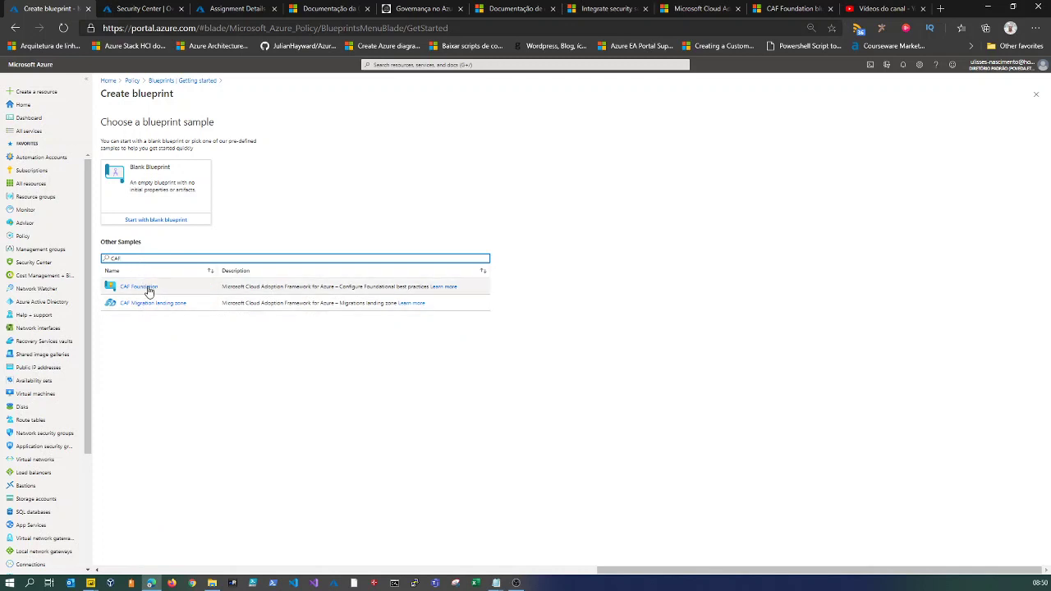
pyautogui.click(138, 289)
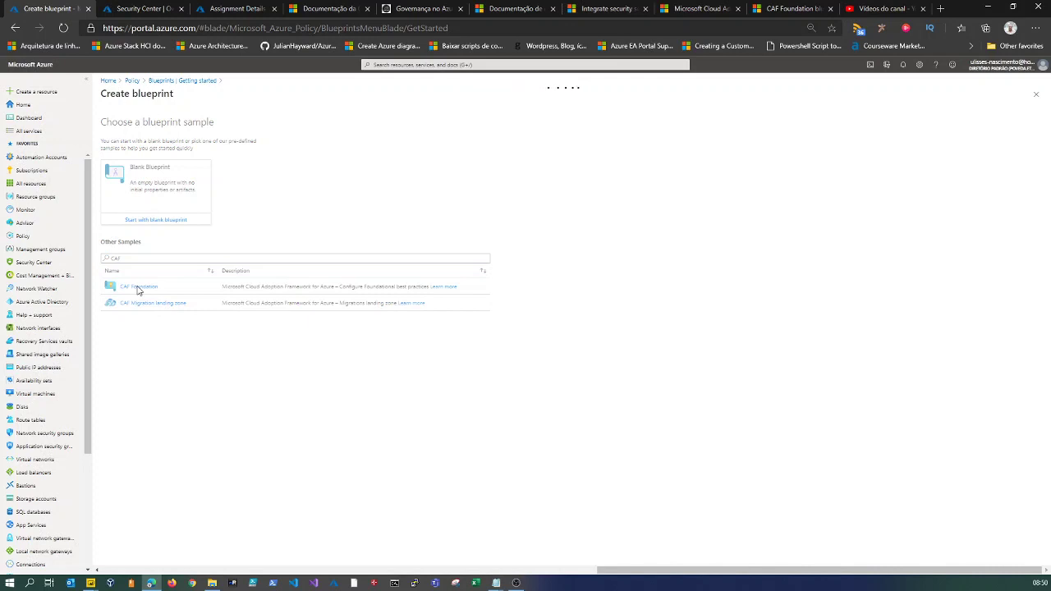
# Step: Review the open CAF Foundation, Cloud Adoption Framework and Azure security documentation pages, and return to the blueprint being created
pyautogui.click(783, 8)
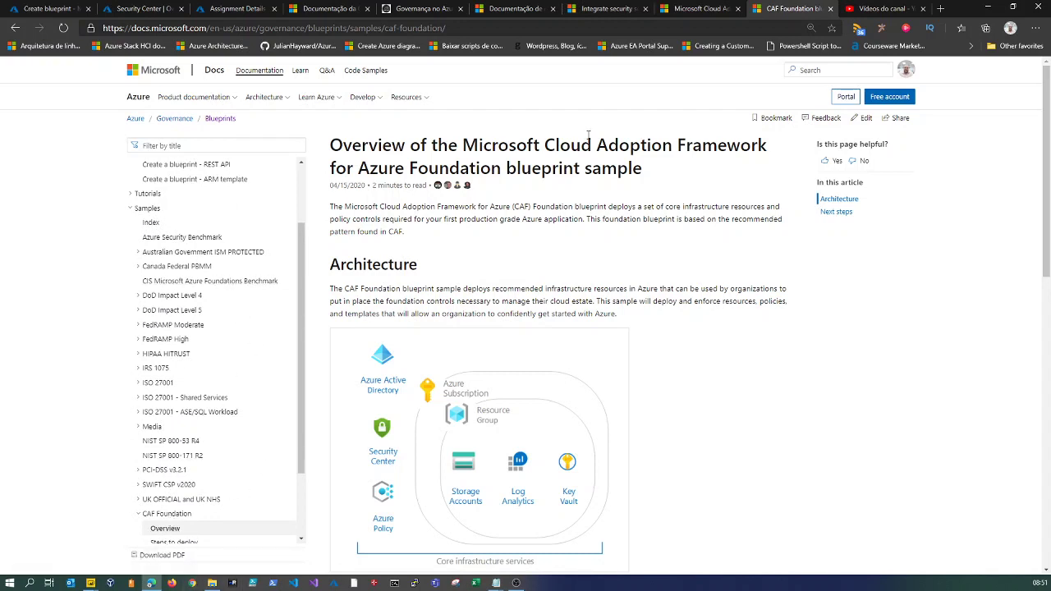
pyautogui.click(714, 10)
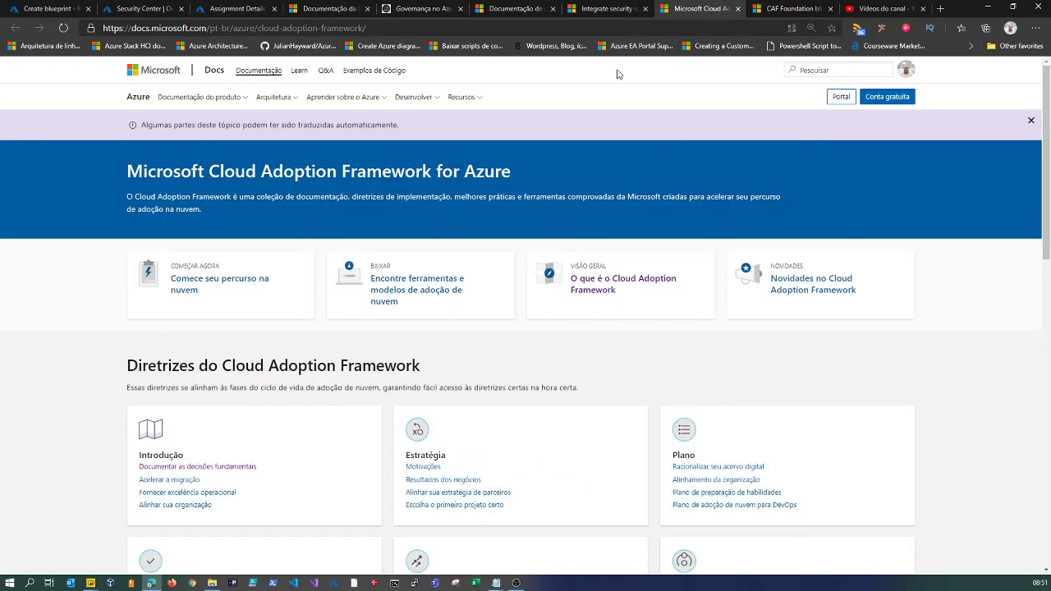
pyautogui.click(607, 8)
pyautogui.click(707, 8)
pyautogui.click(620, 7)
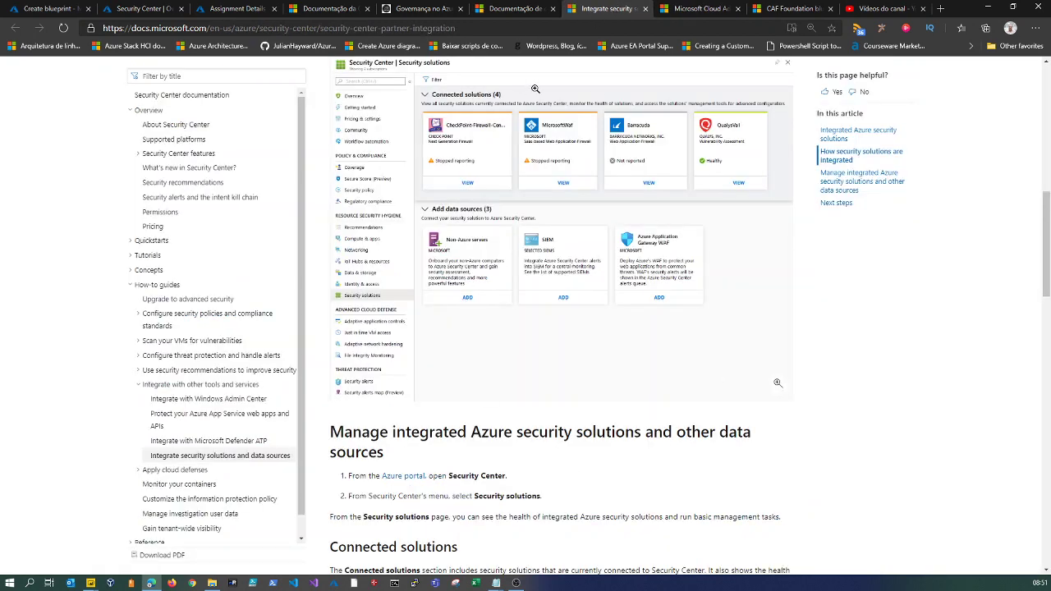
pyautogui.click(513, 8)
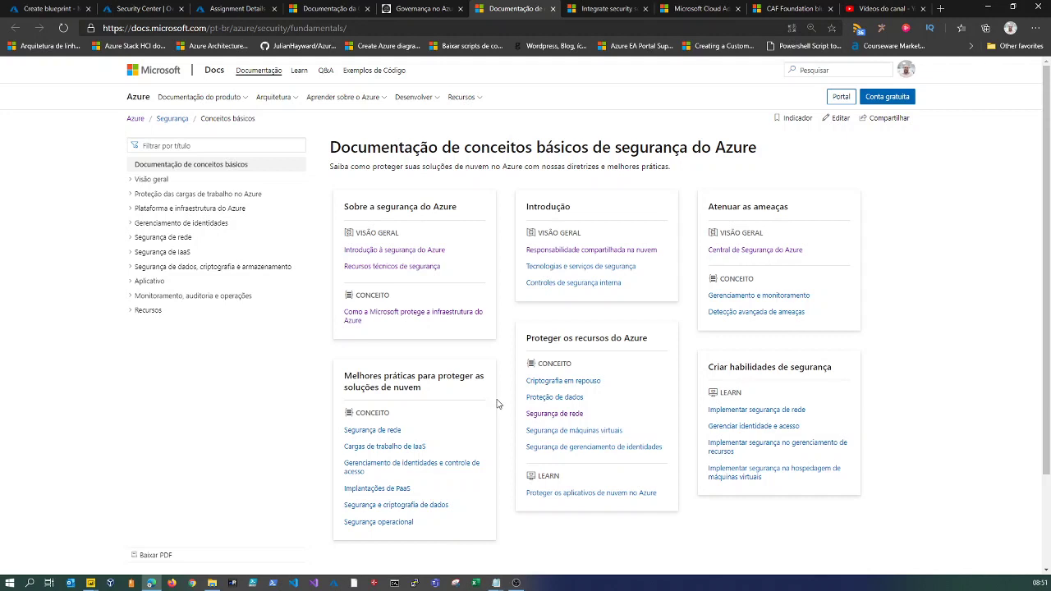
pyautogui.click(333, 10)
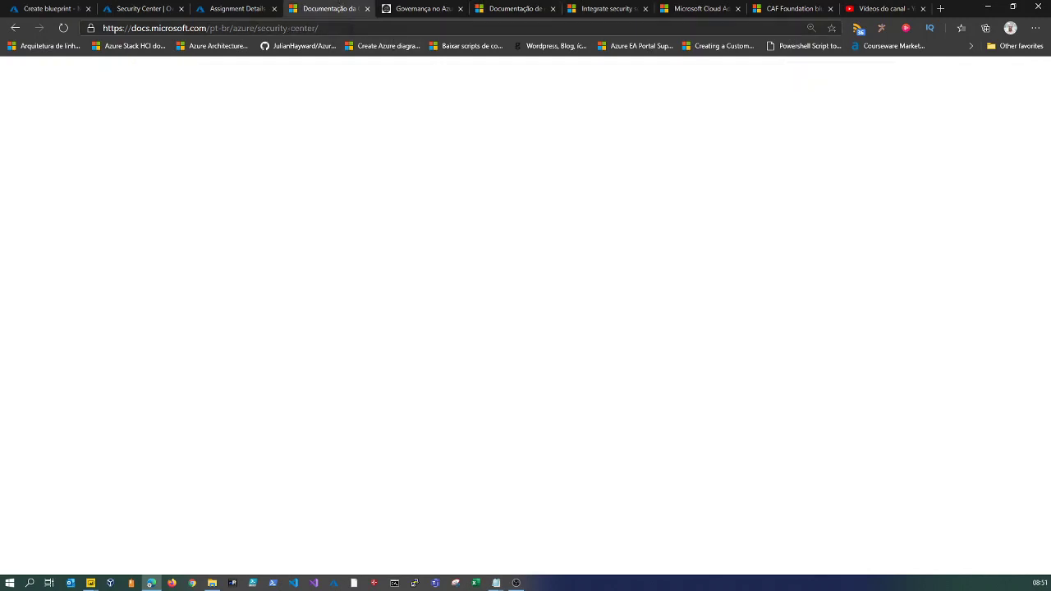
pyautogui.moveTo(328, 8); pyautogui.dragTo(418, 10)
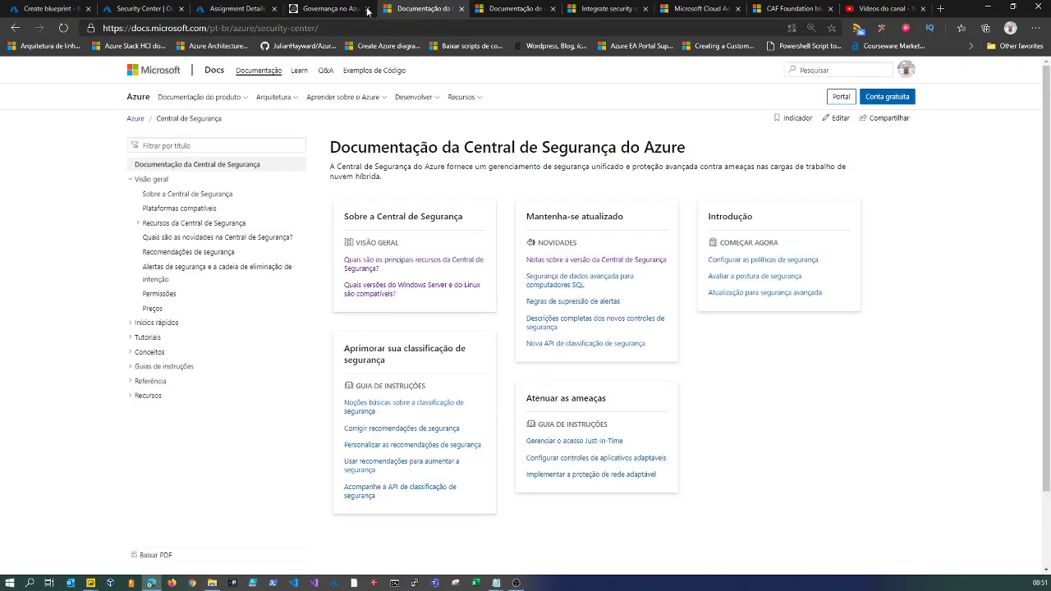
pyautogui.click(233, 10)
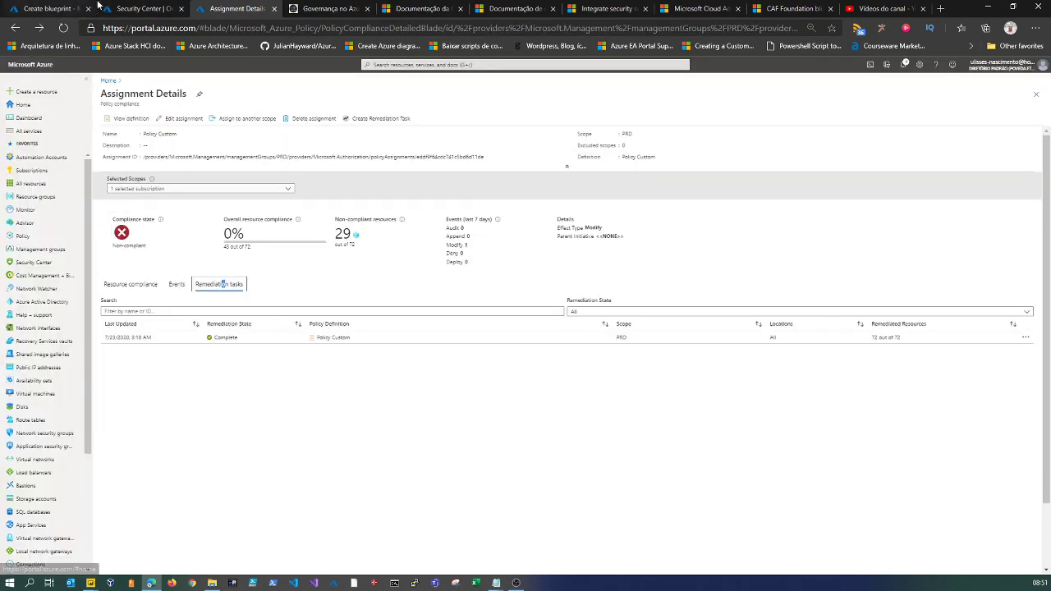
pyautogui.click(37, 9)
# Step: Name the blueprint BLUEPRINT and set its definition location to the PRD management group
pyautogui.click(143, 145)
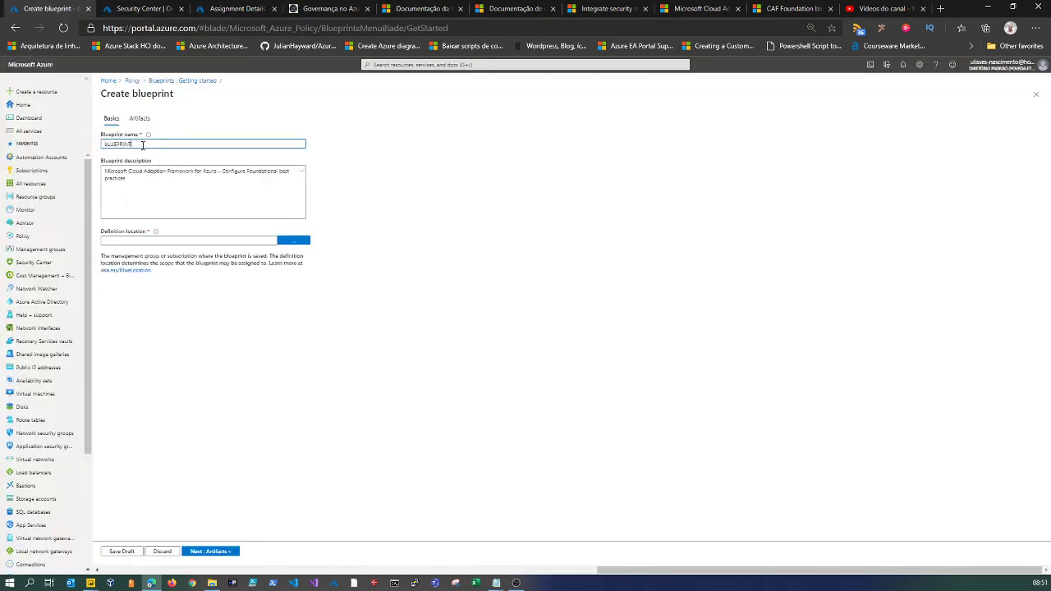
pyautogui.press('Tab')
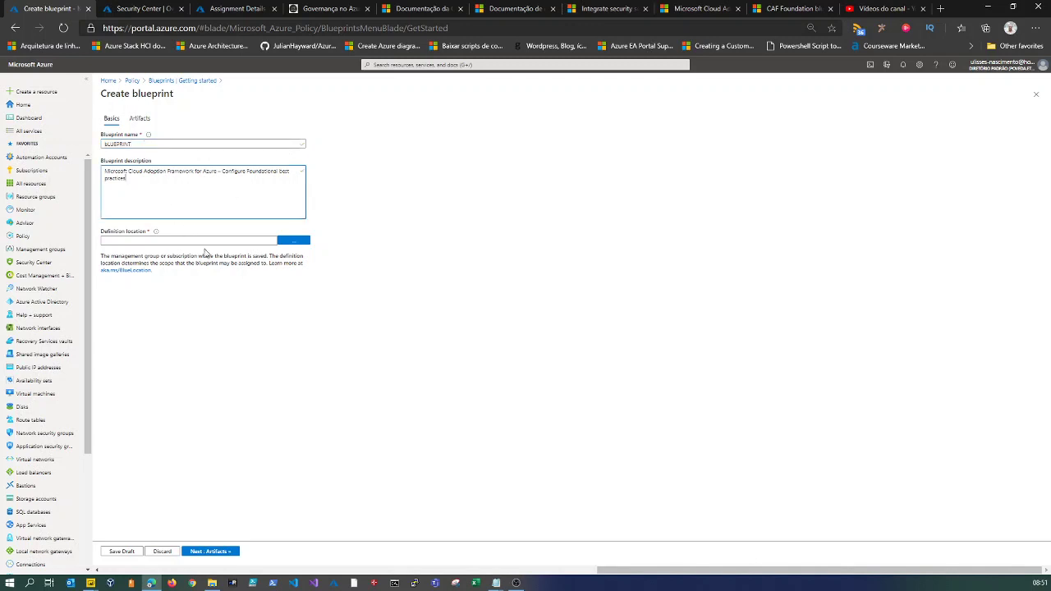
pyautogui.click(300, 243)
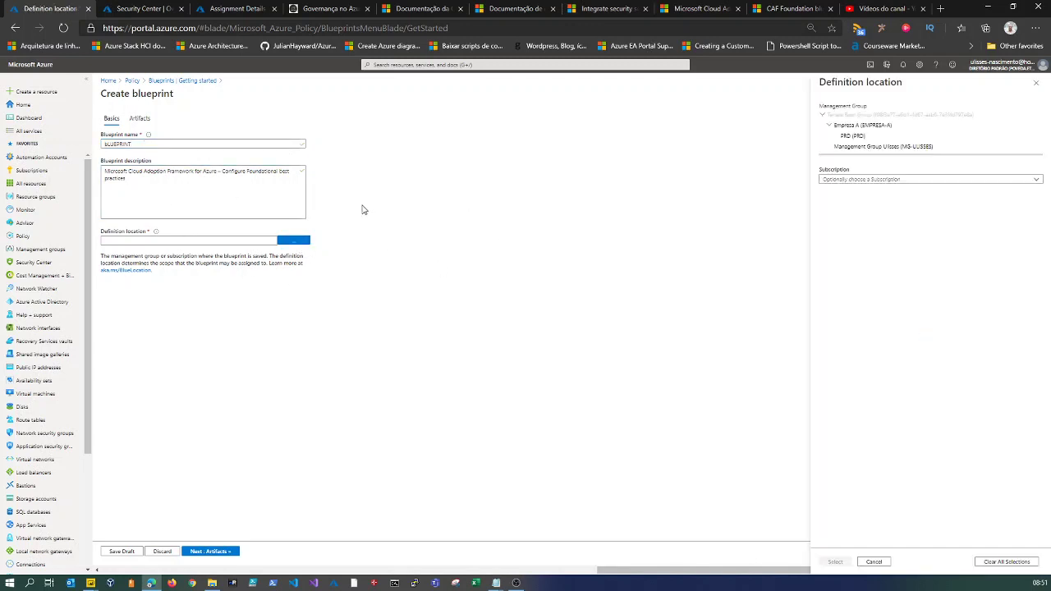
pyautogui.click(880, 146)
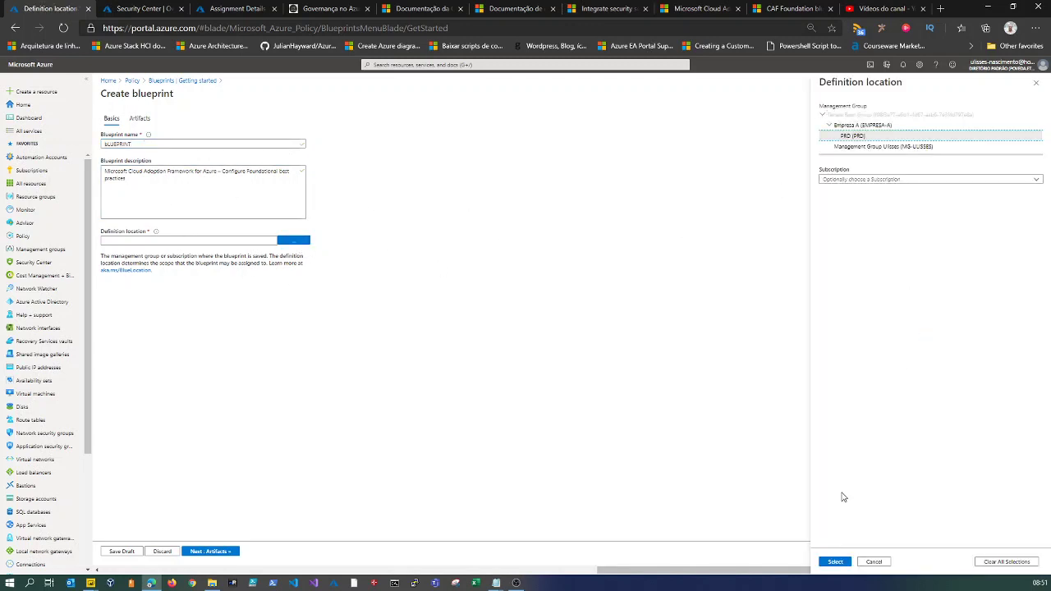
pyautogui.click(835, 562)
# Step: In the blueprint's artifacts, set the Allowed locations policy to West US instead of specifying it at assignment, and save it
pyautogui.click(137, 119)
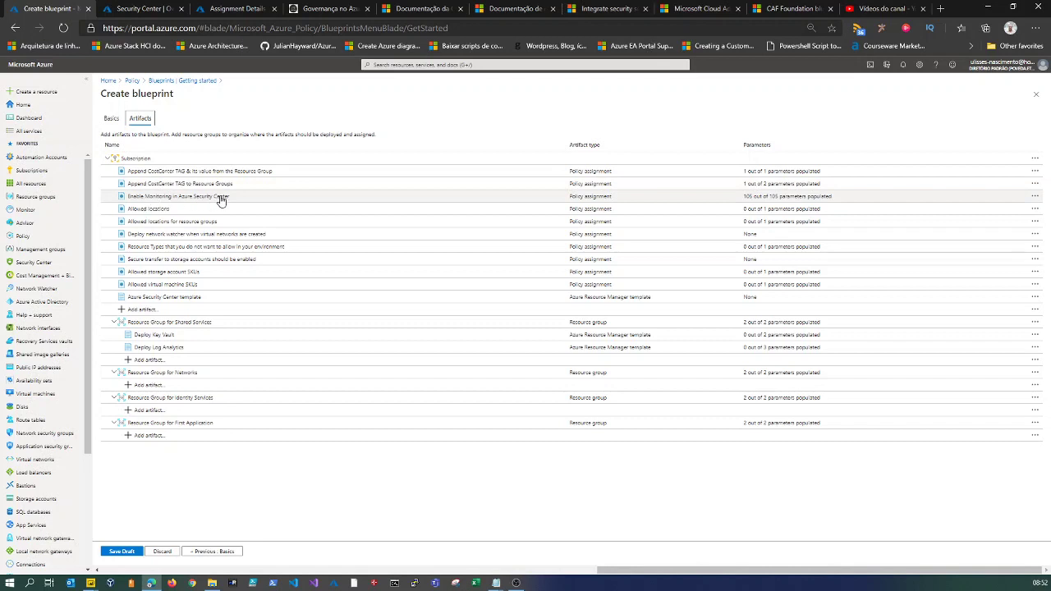
pyautogui.click(139, 213)
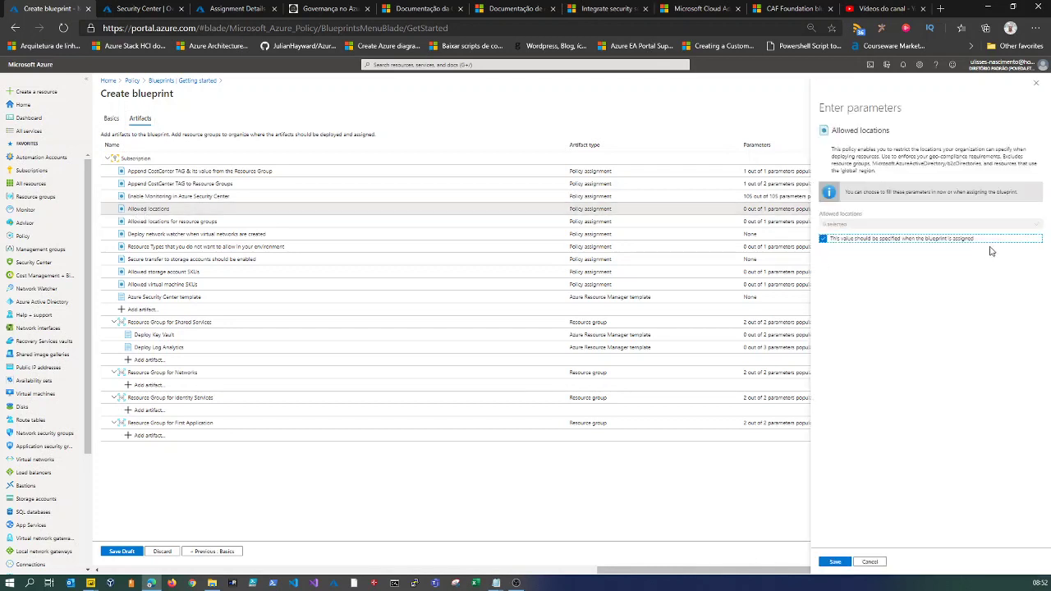
pyautogui.click(833, 240)
pyautogui.click(833, 240)
pyautogui.click(846, 224)
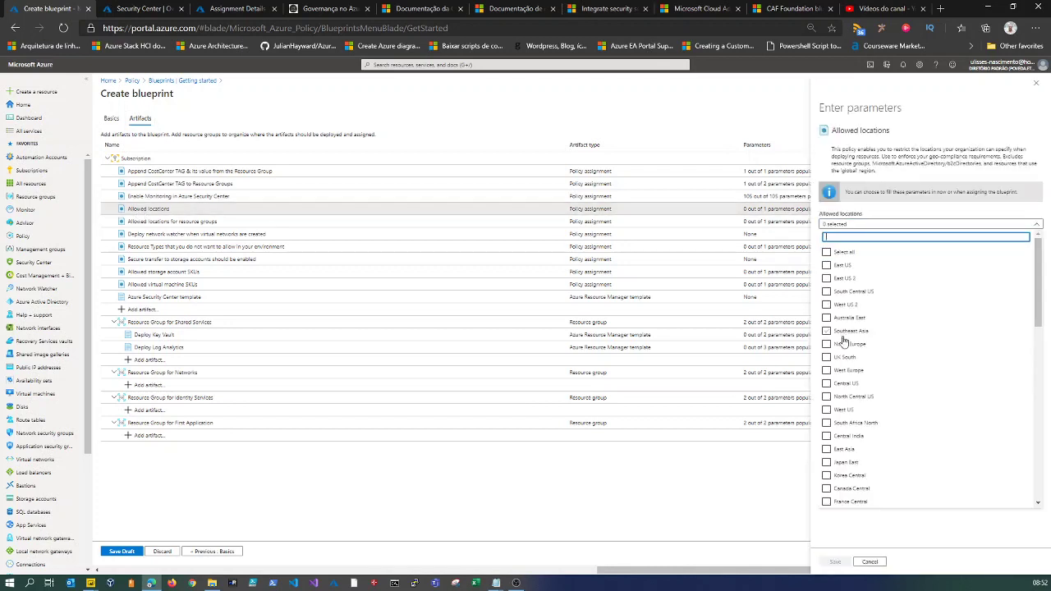
pyautogui.click(834, 411)
pyautogui.click(835, 561)
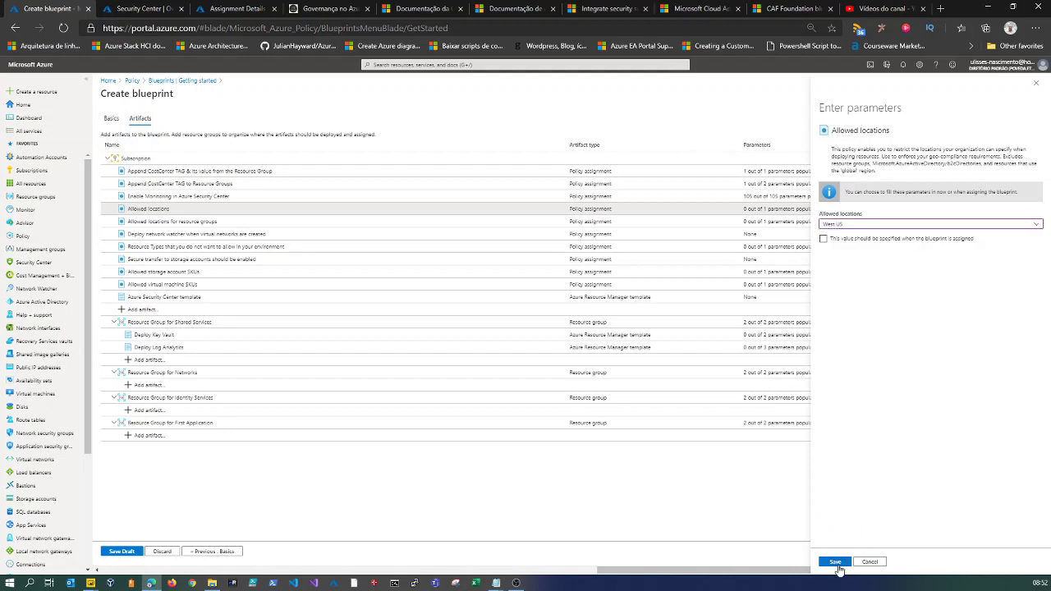
pyautogui.click(835, 562)
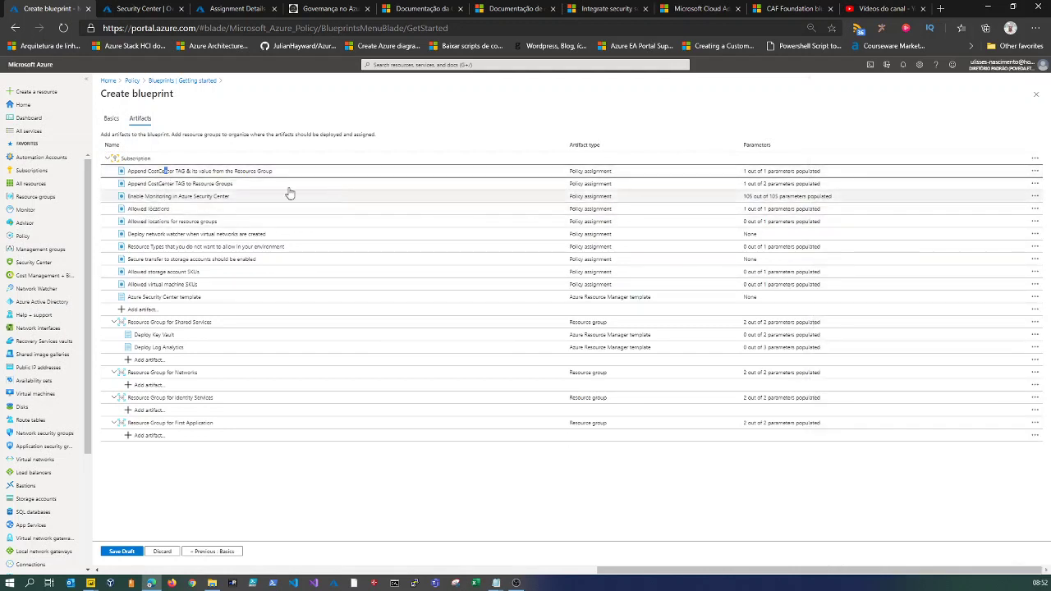
# Step: Check the tag name parameter of the "Append CostCenter TAG & its value from the Resource Group" policy and leave without saving
pyautogui.click(209, 173)
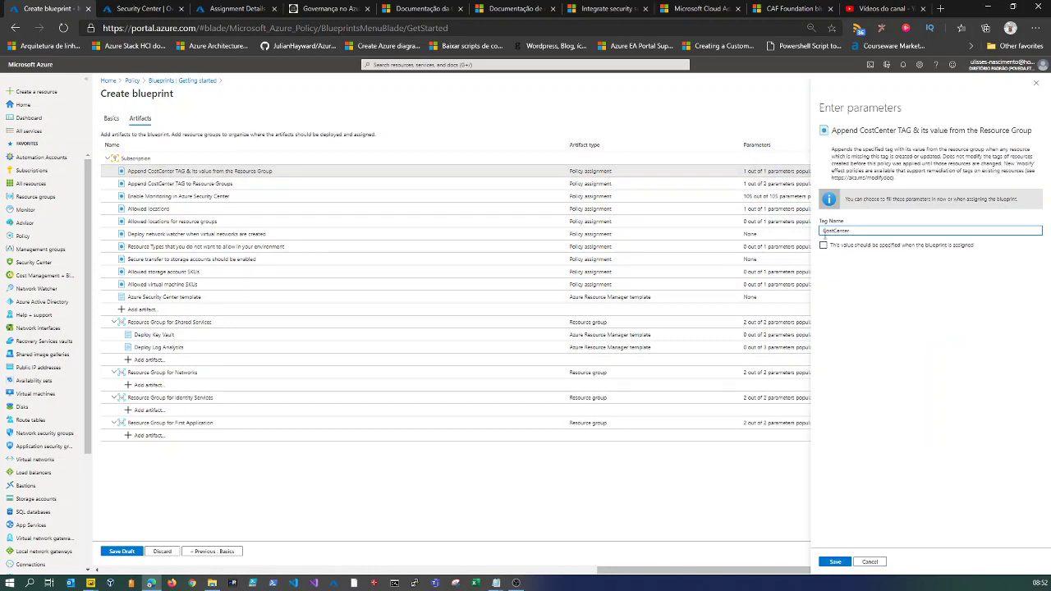
pyautogui.doubleClick(857, 230)
pyautogui.click(870, 563)
# Step: Set the tag value of the "Append CostCenter TAG to Resource Groups" policy to ASAS and save the parameters
pyautogui.click(206, 184)
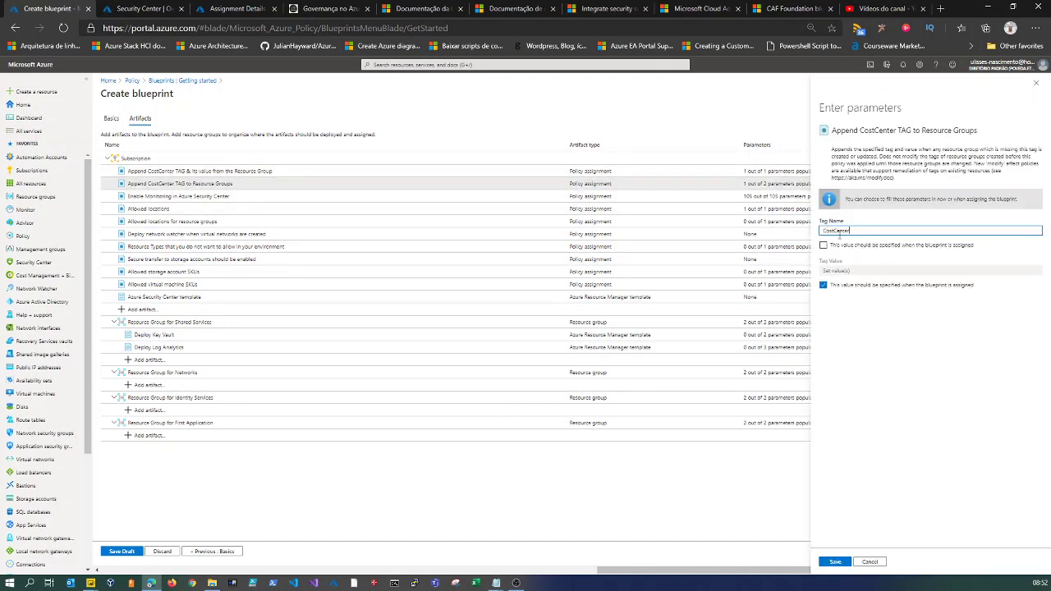
pyautogui.click(824, 286)
pyautogui.write('ASAS')
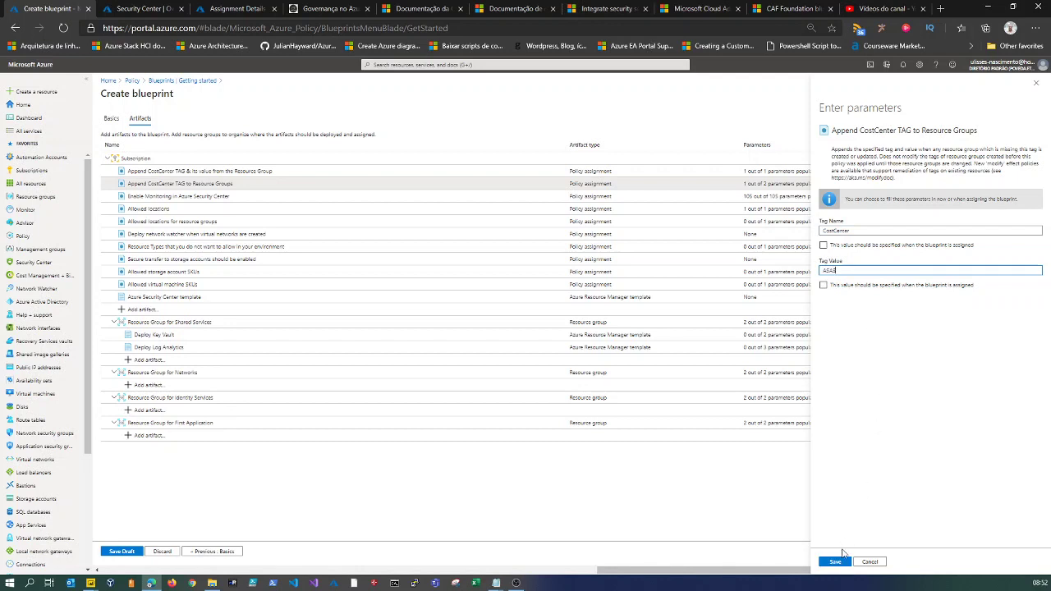
pyautogui.click(834, 561)
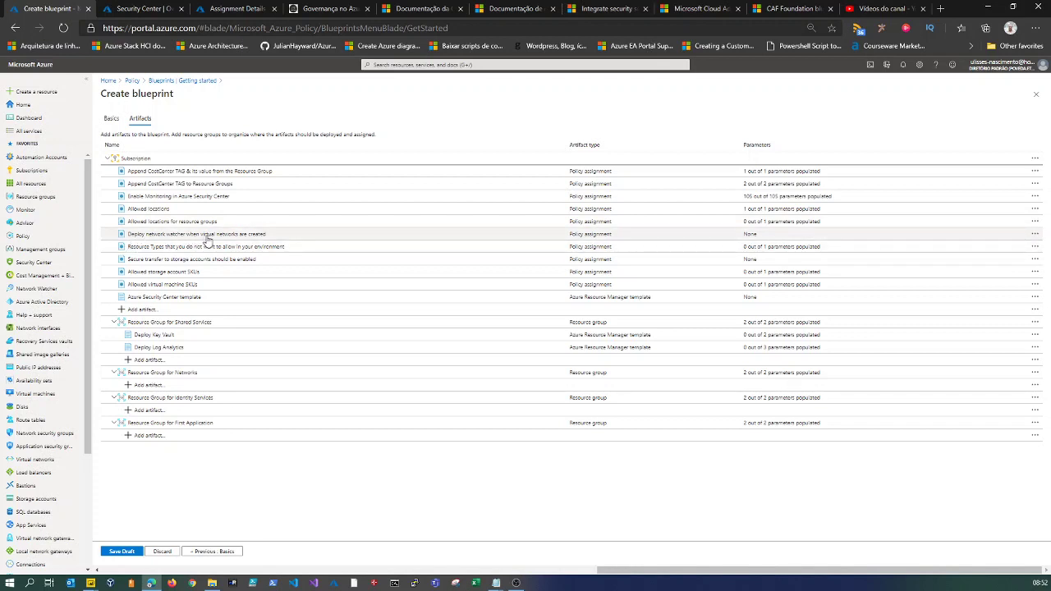
# Step: Try making the allowed SKUs of the Allowed storage account SKUs policy fixed in the definition, and discard the edits
pyautogui.click(183, 274)
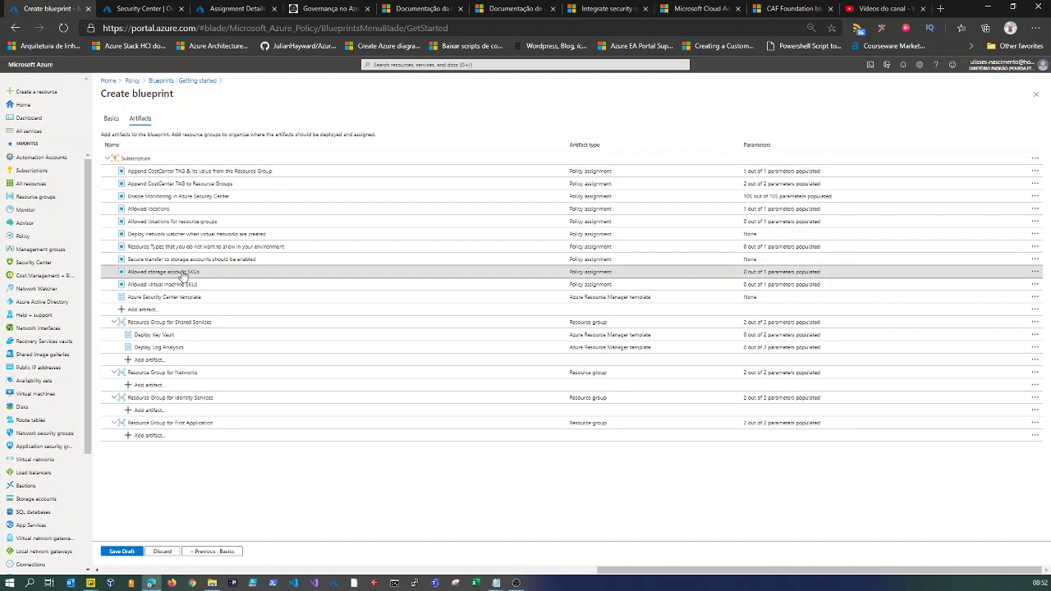
pyautogui.click(824, 224)
pyautogui.click(903, 210)
pyautogui.click(938, 261)
pyautogui.click(903, 210)
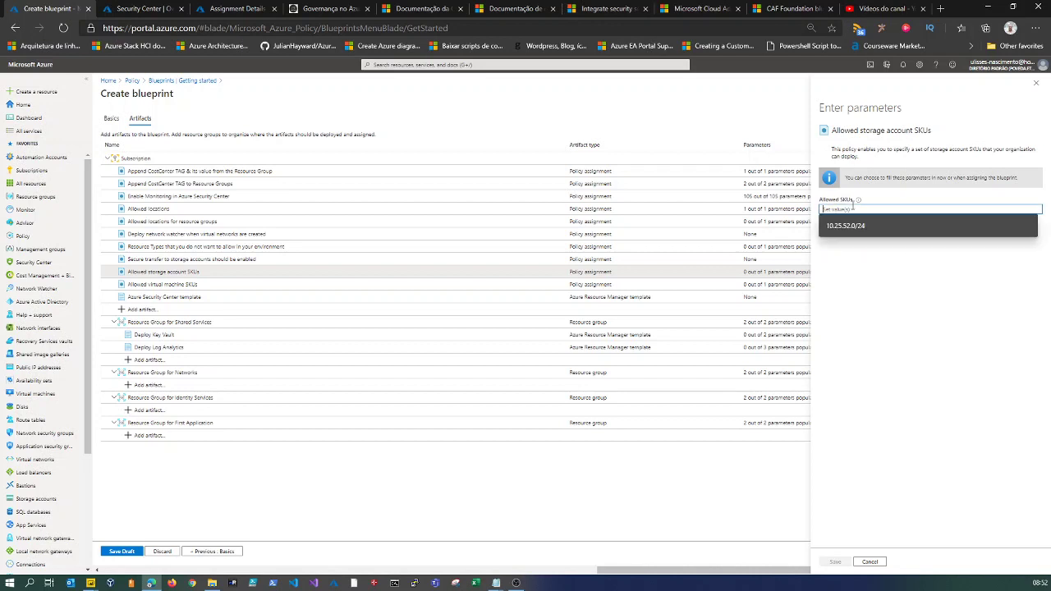
pyautogui.click(884, 321)
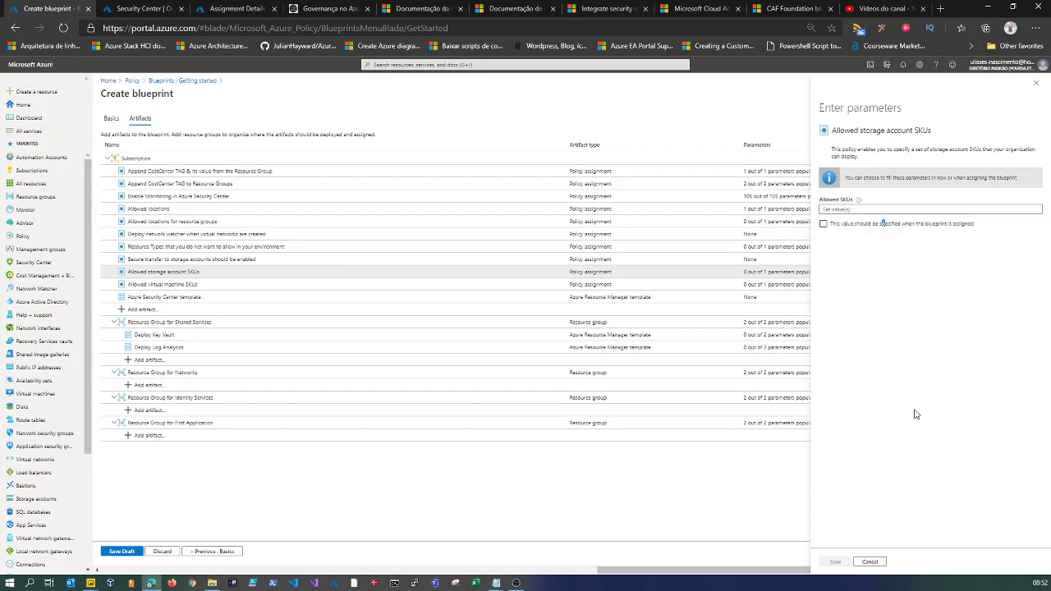
pyautogui.click(869, 561)
pyautogui.click(578, 88)
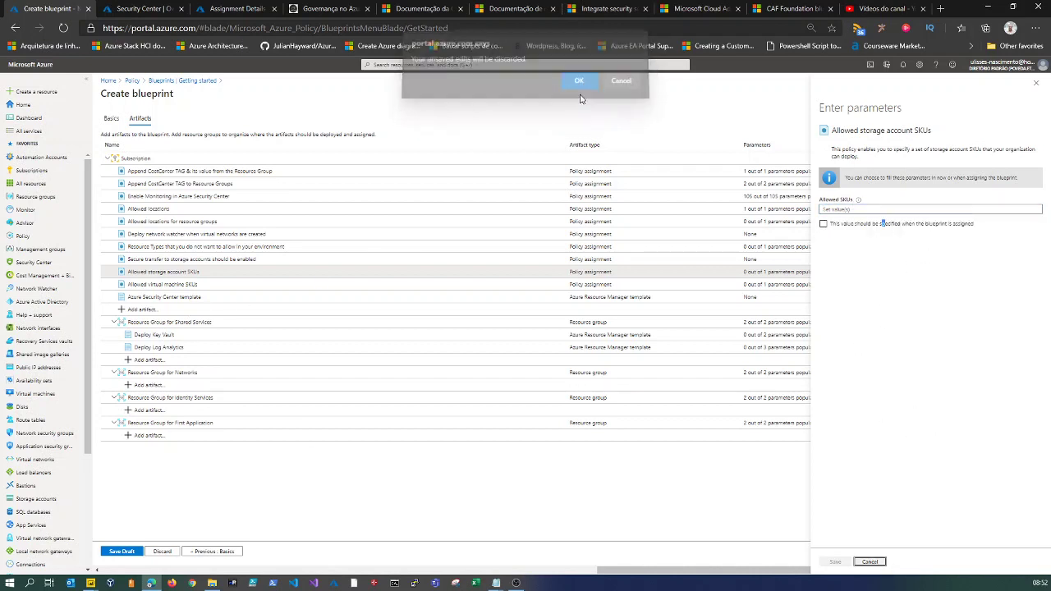
# Step: Try making the allowed size SKUs of the Allowed virtual machine SKUs policy fixed in the definition, and discard the edits
pyautogui.click(266, 285)
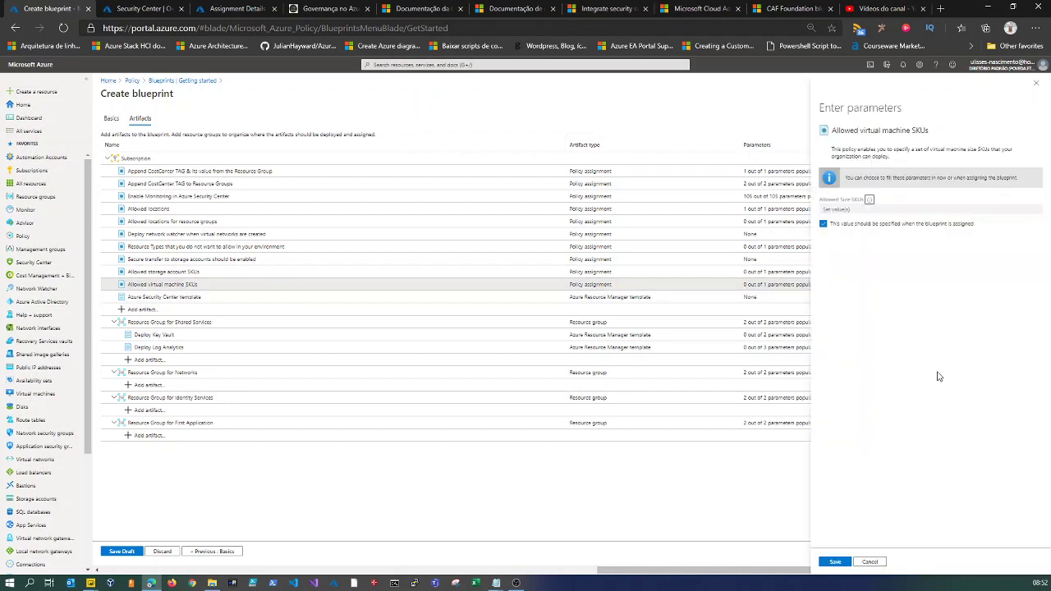
pyautogui.click(824, 223)
pyautogui.click(853, 208)
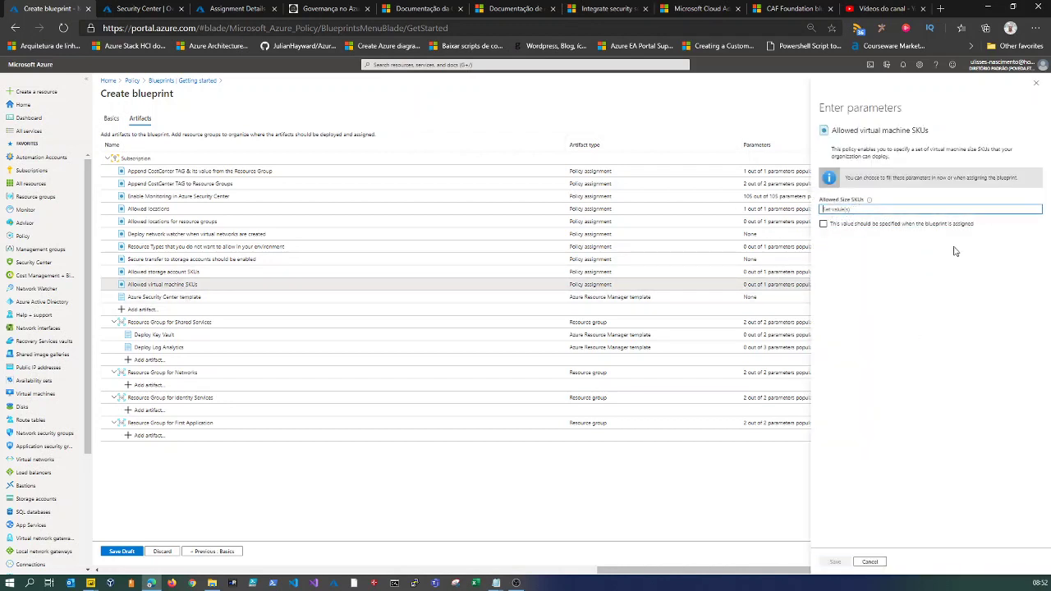
pyautogui.click(1036, 83)
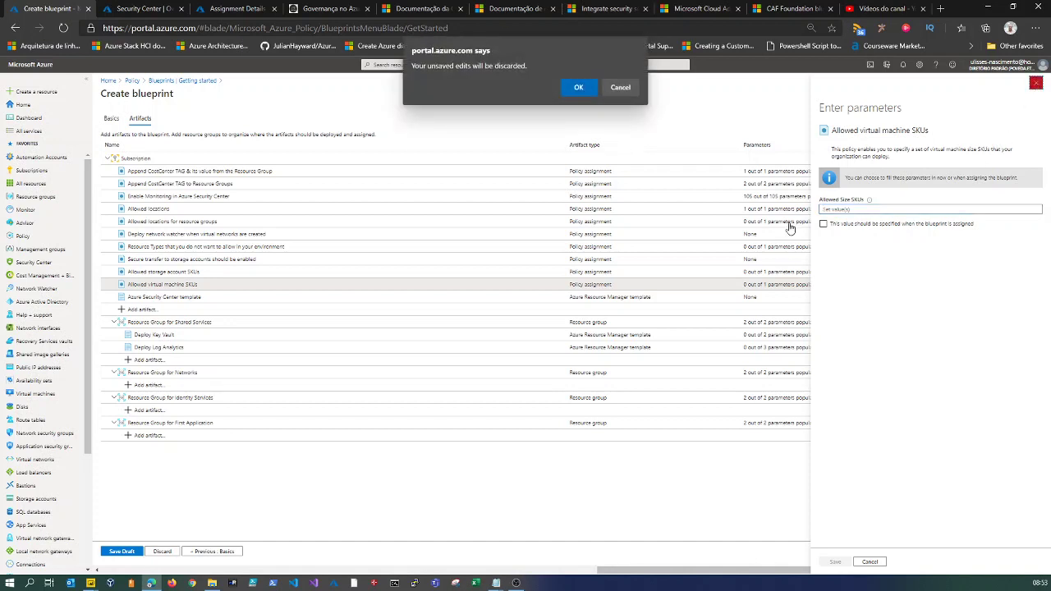
pyautogui.click(578, 89)
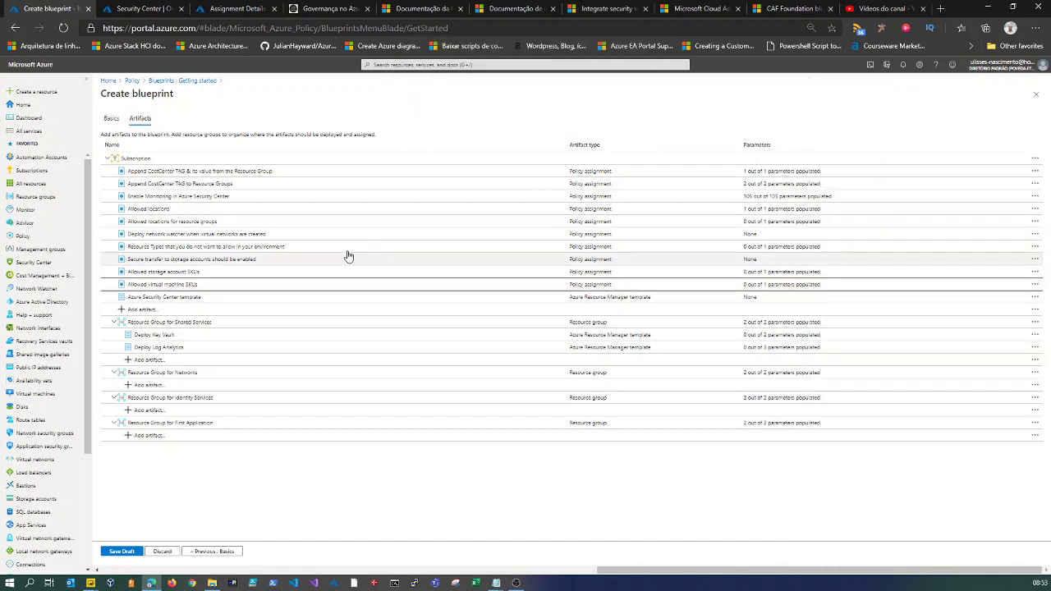
# Step: Review the parameters and the template code of the Azure Security Center template artifact, and leave without saving
pyautogui.click(163, 299)
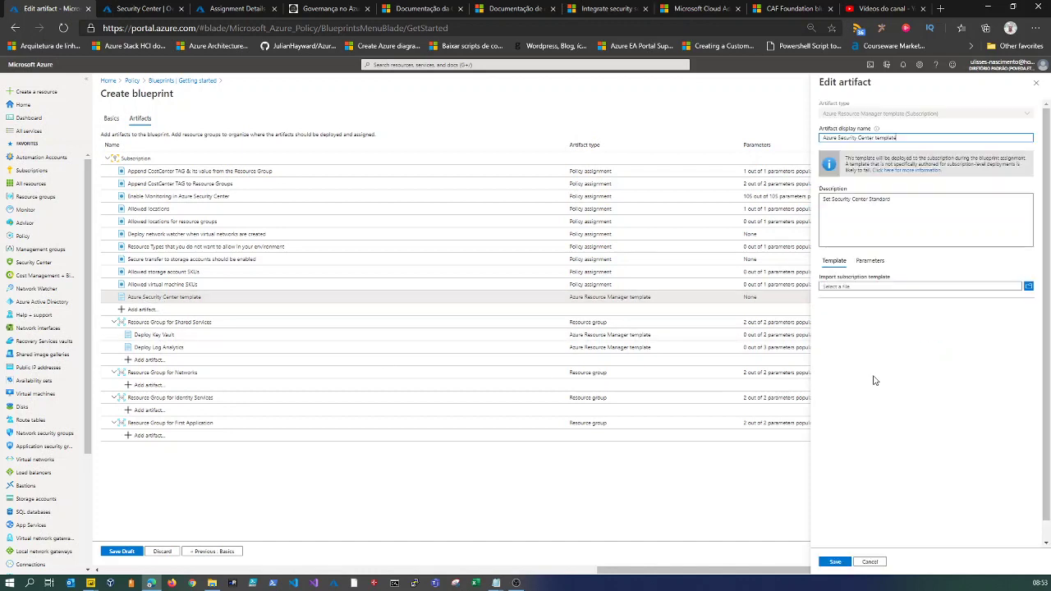
pyautogui.click(875, 261)
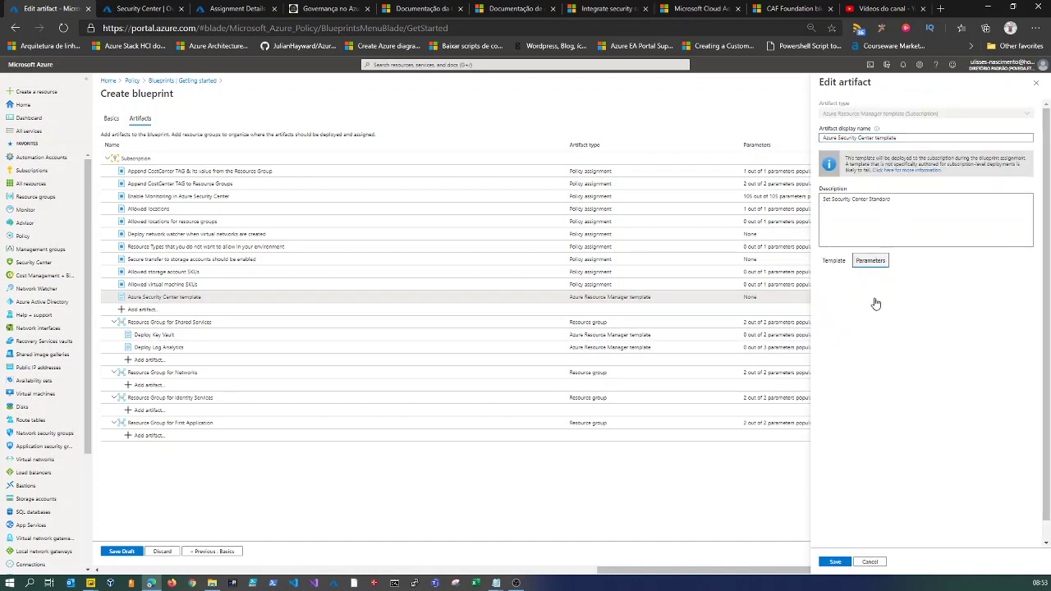
pyautogui.click(837, 264)
pyautogui.click(866, 349)
pyautogui.hotkey('ctrl', 'a')
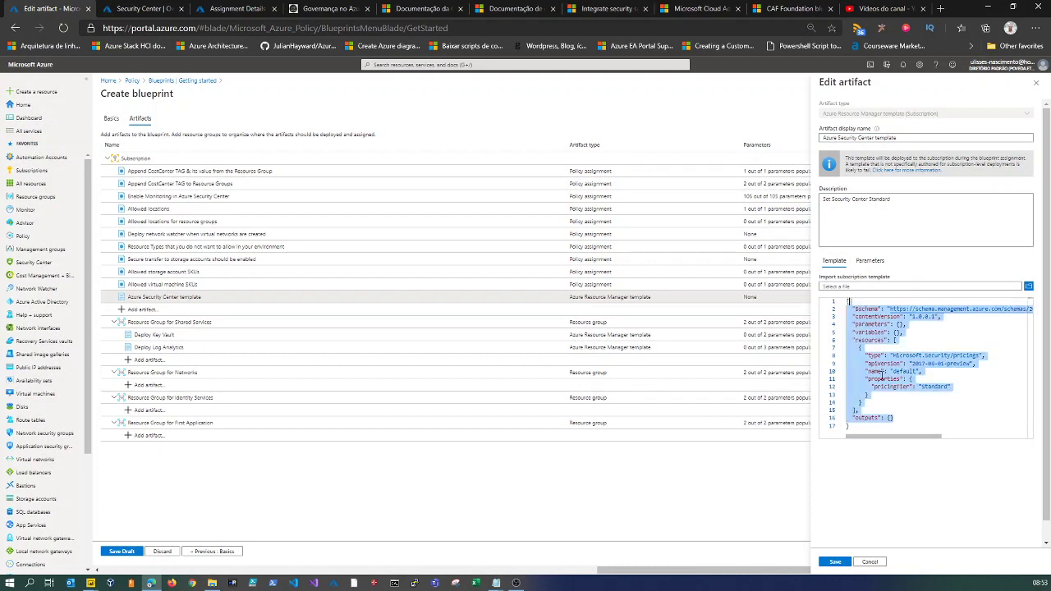
pyautogui.click(870, 562)
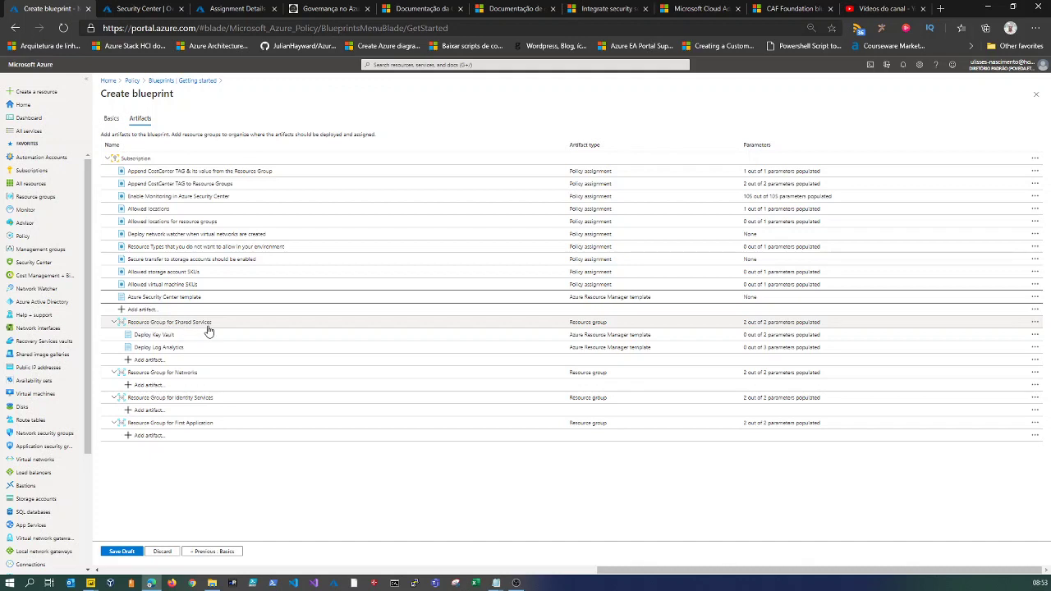
# Step: Examine the Deploy Key Vault artifact's description, template and file import option, and leave without importing or saving anything
pyautogui.click(152, 335)
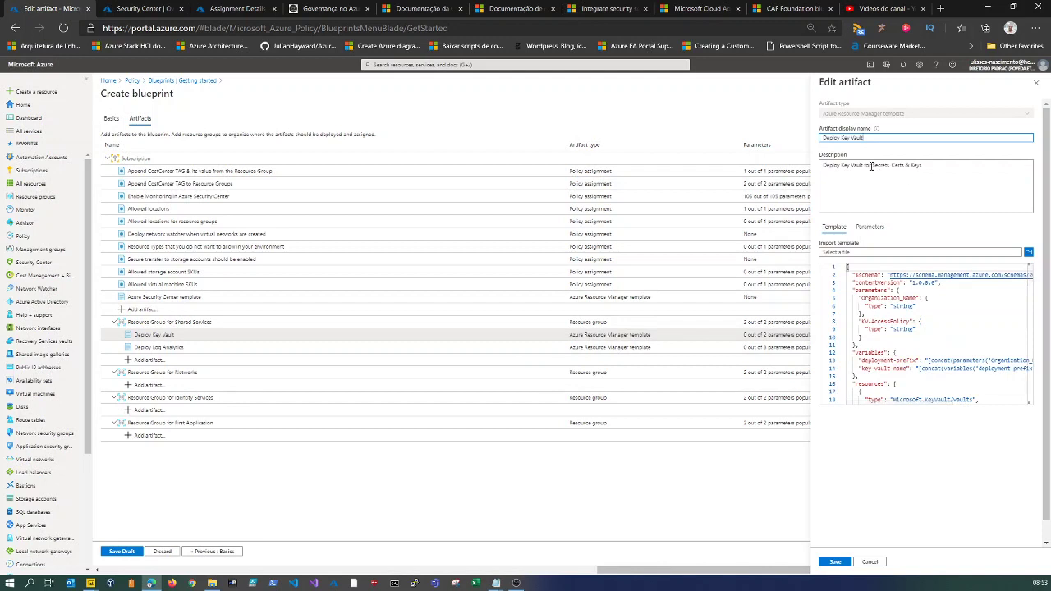
pyautogui.click(887, 166)
pyautogui.moveTo(931, 166); pyautogui.dragTo(856, 158)
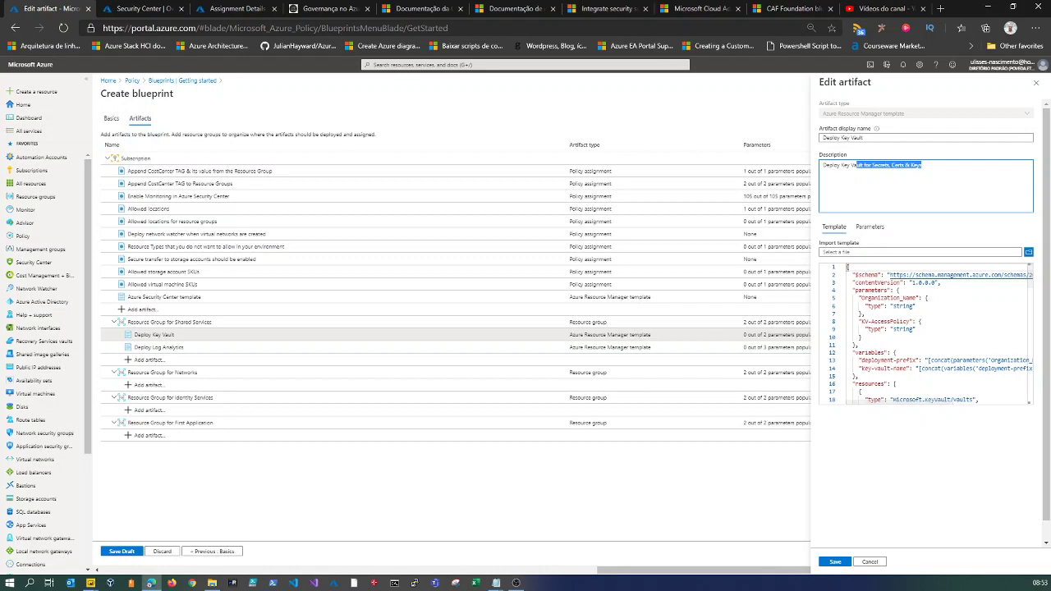
pyautogui.click(1027, 253)
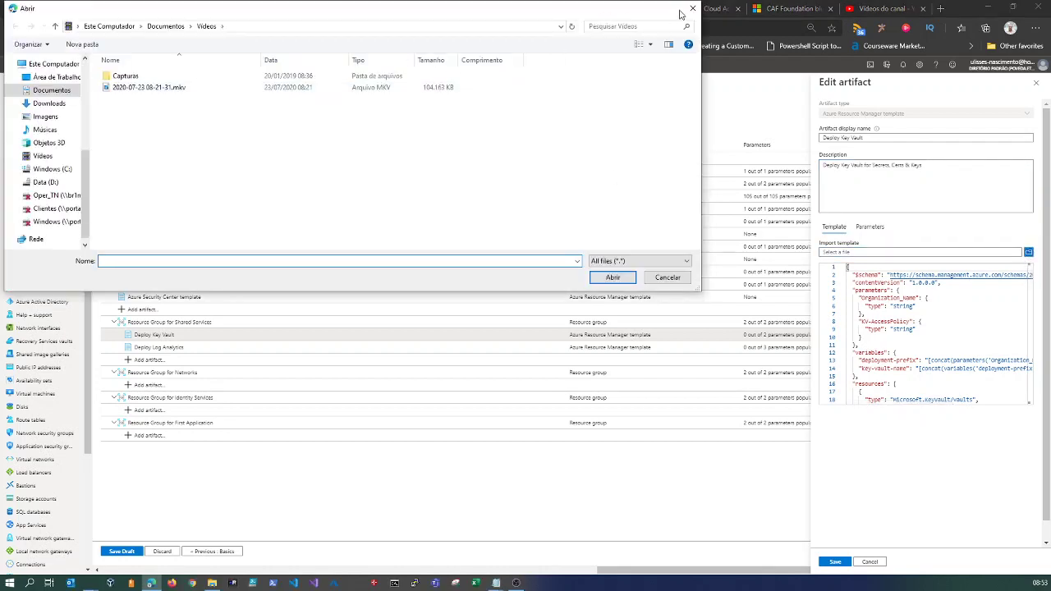
pyautogui.click(690, 9)
pyautogui.click(869, 562)
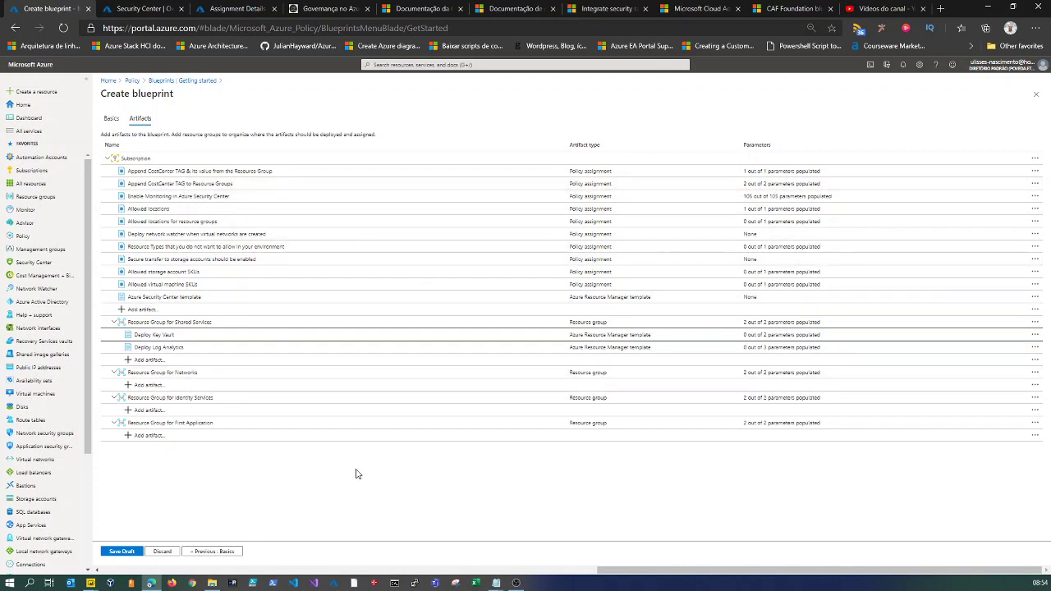
# Step: Leave this blueprint and start a new one from the CAF Migration landing zone sample, filtering the samples by LA
pyautogui.click(189, 81)
pyautogui.click(269, 243)
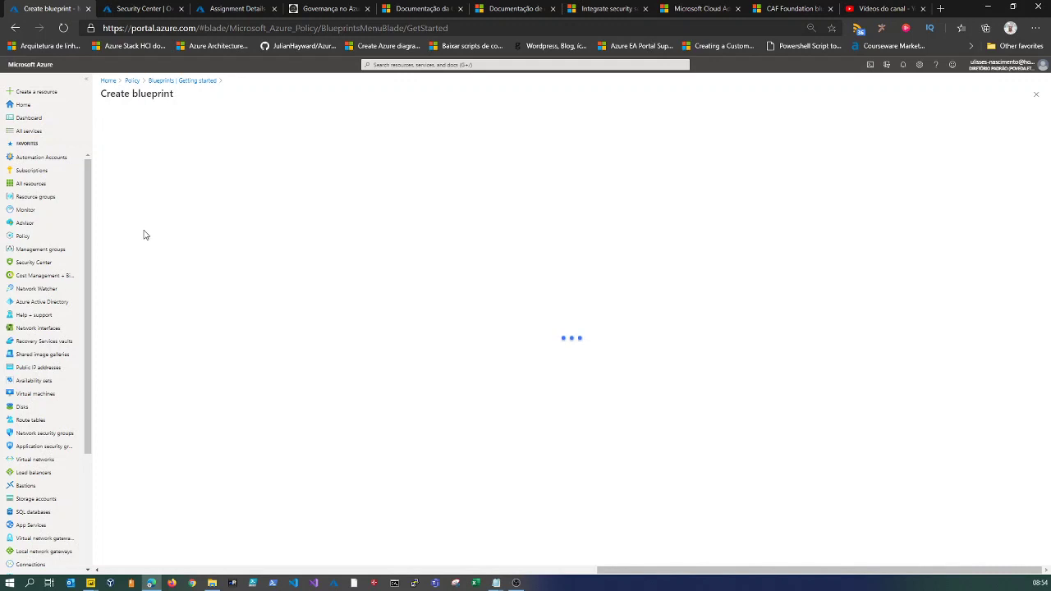
pyautogui.click(148, 259)
pyautogui.write('LAN')
pyautogui.press('BackSpace')
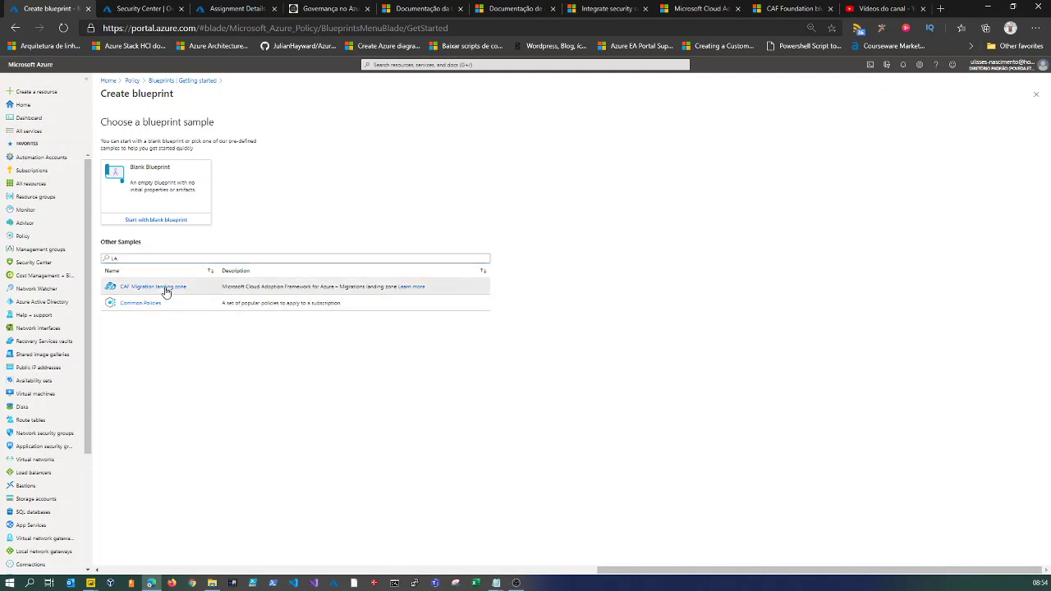
pyautogui.click(40, 169)
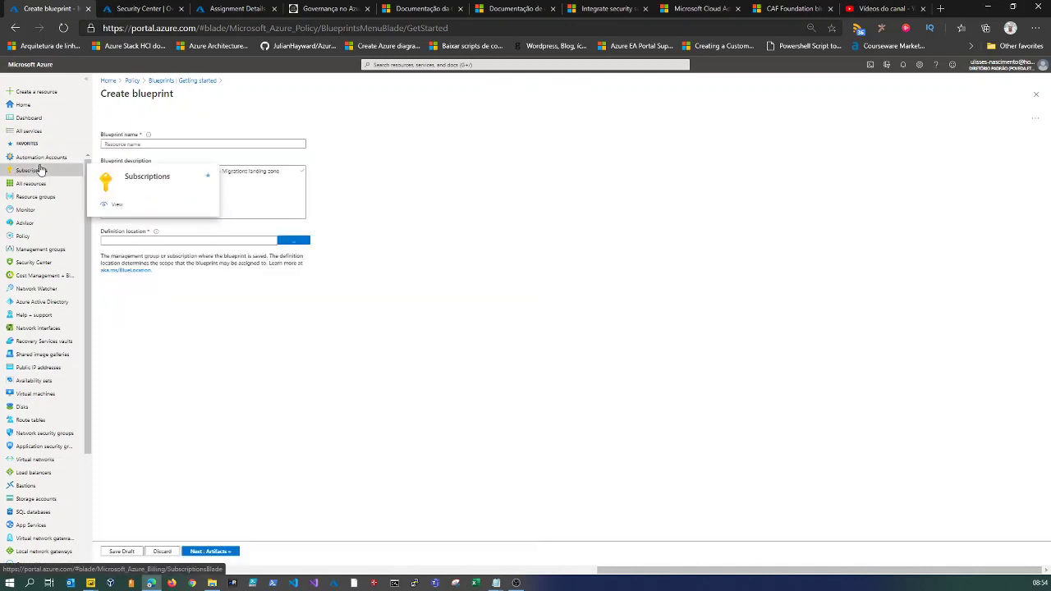
# Step: Name the new blueprint BluePrint and set its definition location to the PRD management group
pyautogui.click(136, 144)
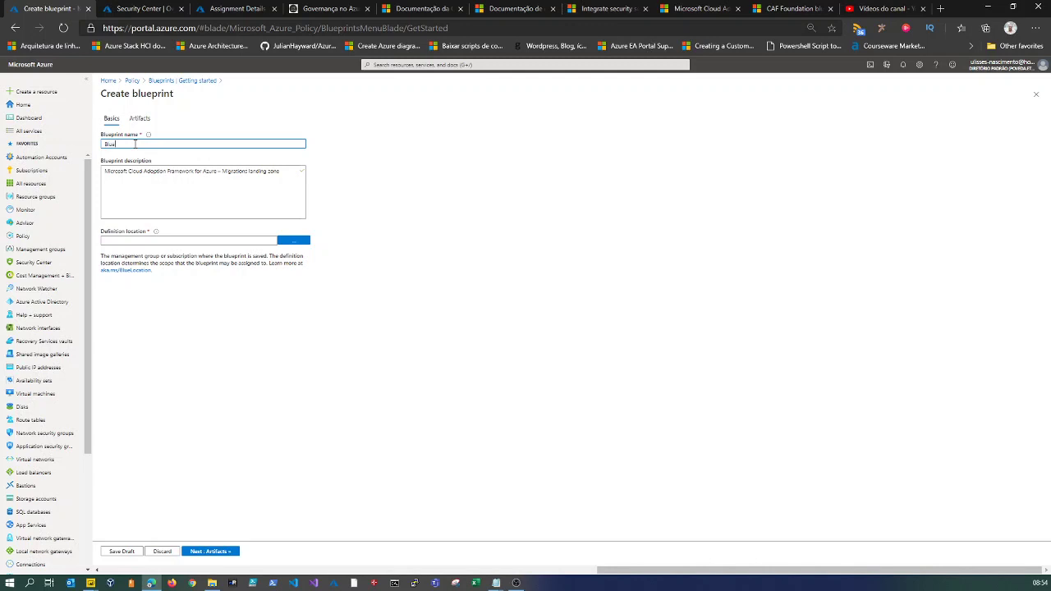
pyautogui.click(139, 118)
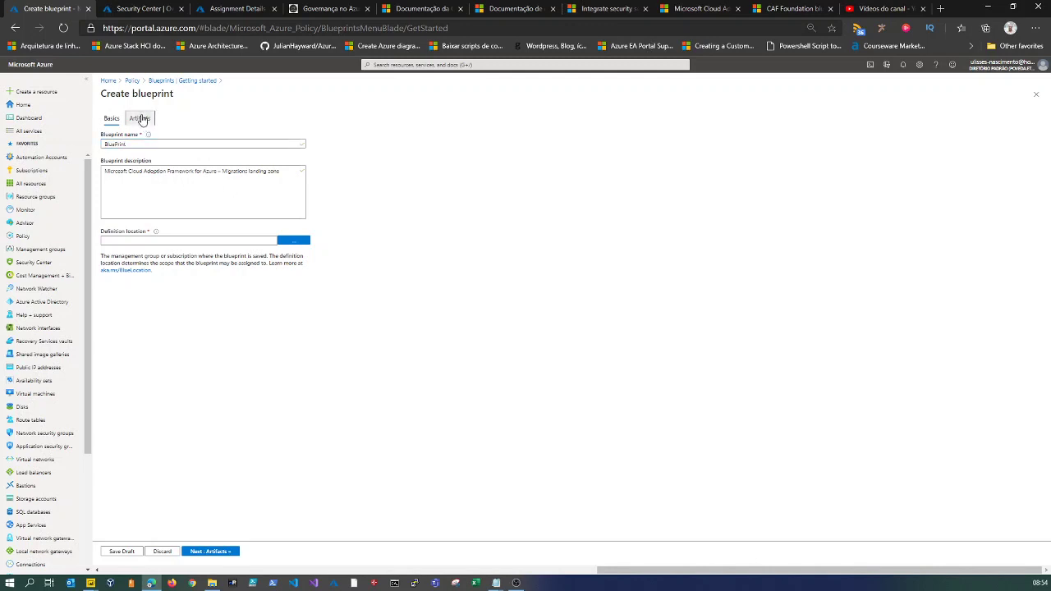
pyautogui.click(302, 242)
pyautogui.click(853, 135)
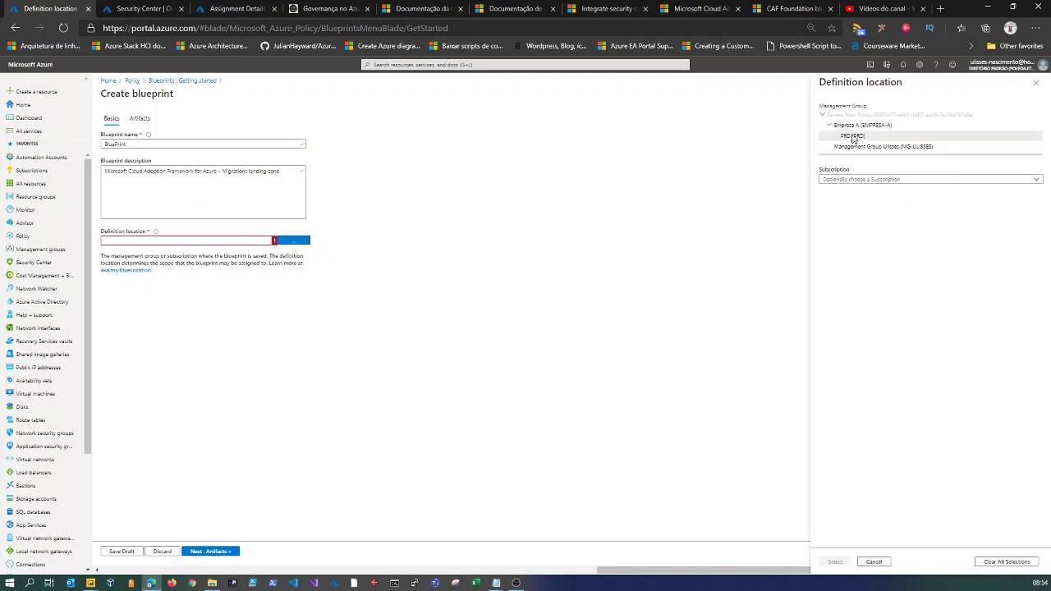
pyautogui.click(845, 564)
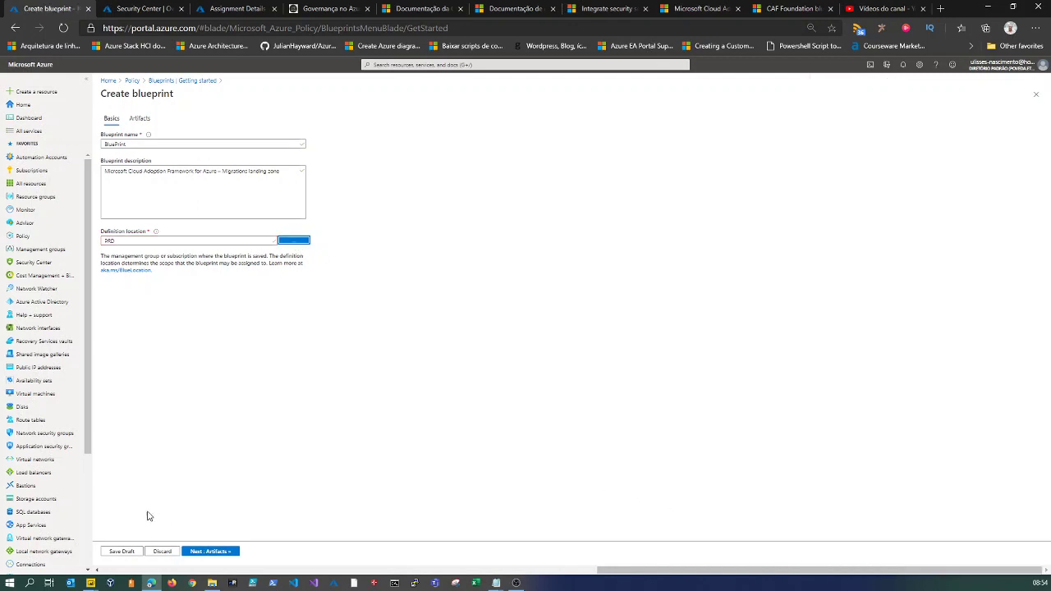
# Step: Open the blueprint's artifacts and read through the template of the Deploy vNET landing zone artifact
pyautogui.click(140, 118)
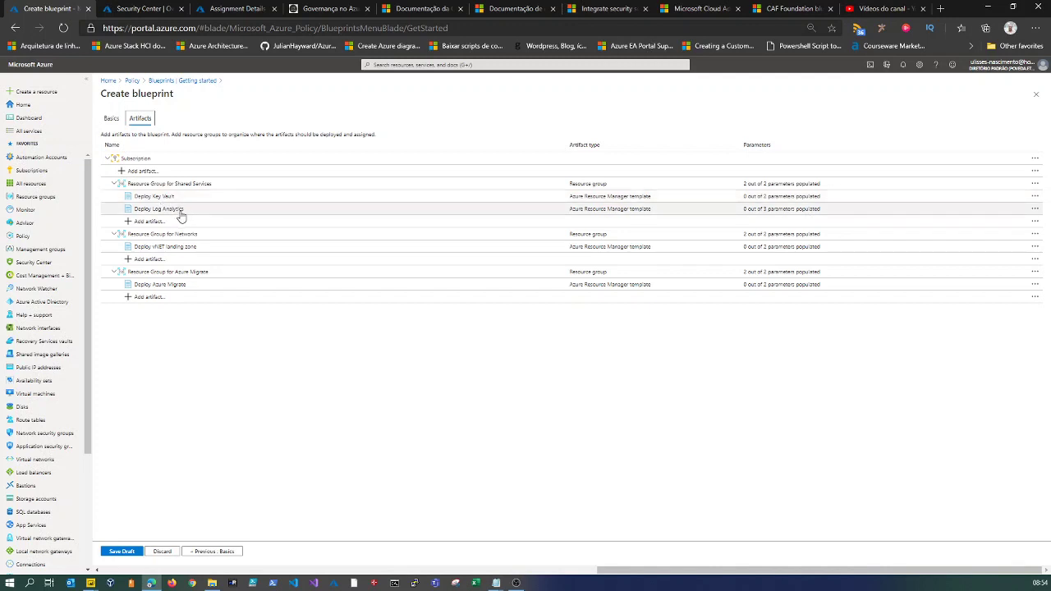
pyautogui.click(169, 246)
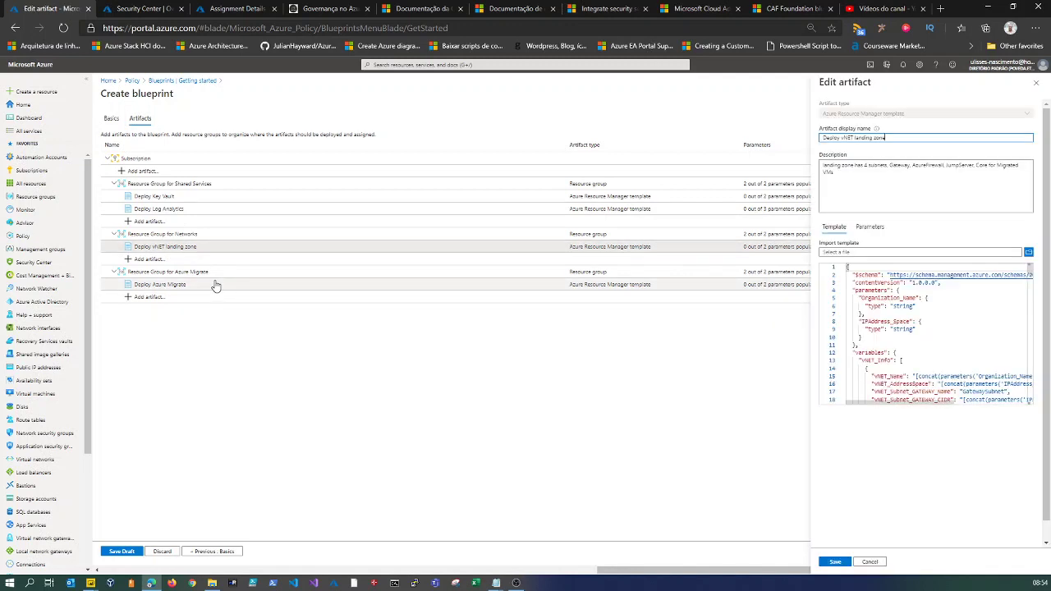
pyautogui.scroll(-5, 972, 323)
pyautogui.scroll(-6, 972, 323)
pyautogui.scroll(-2, 971, 327)
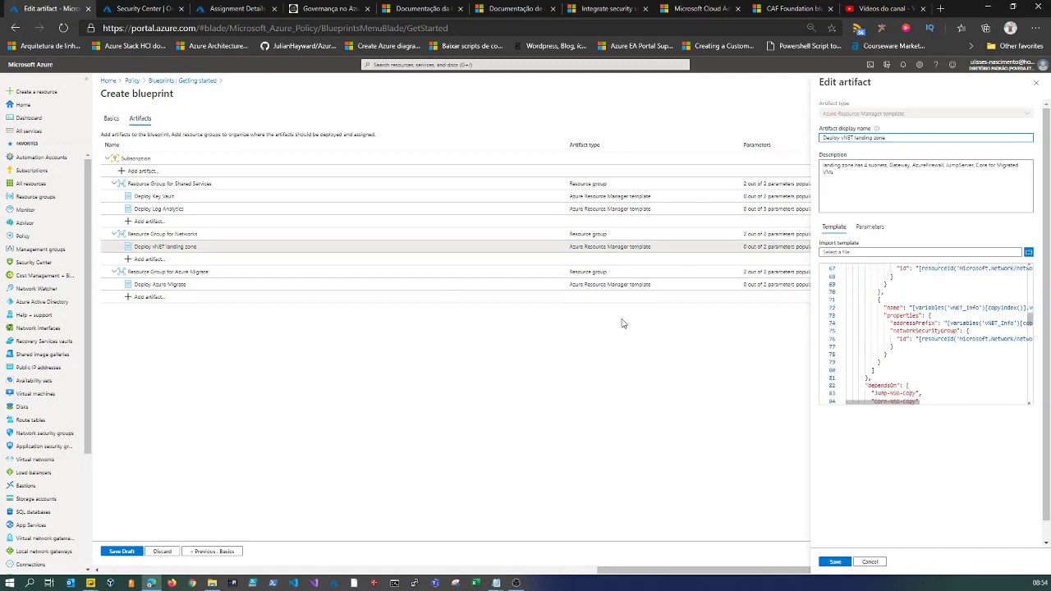
# Step: Review the template and parameters of the Deploy Azure Migrate artifact, and close it without saving
pyautogui.click(193, 285)
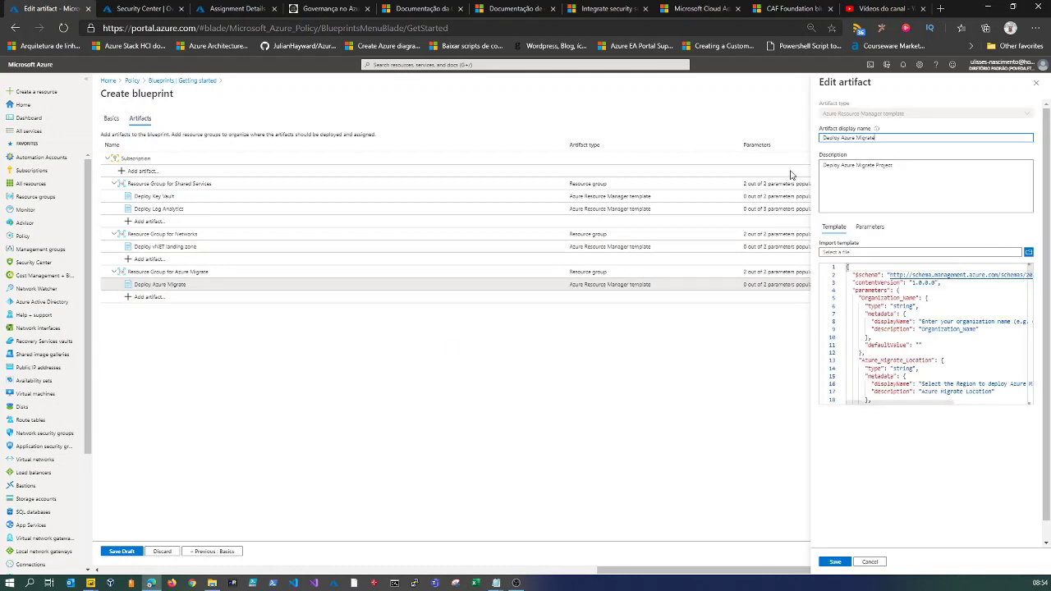
pyautogui.scroll(-1, 900, 359)
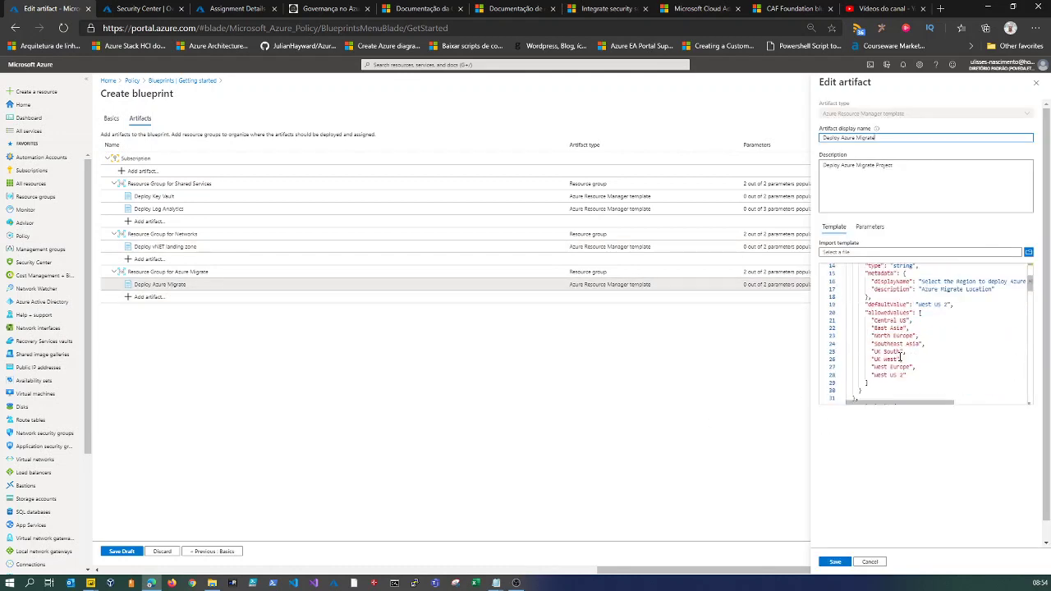
pyautogui.scroll(4, 900, 359)
pyautogui.click(870, 227)
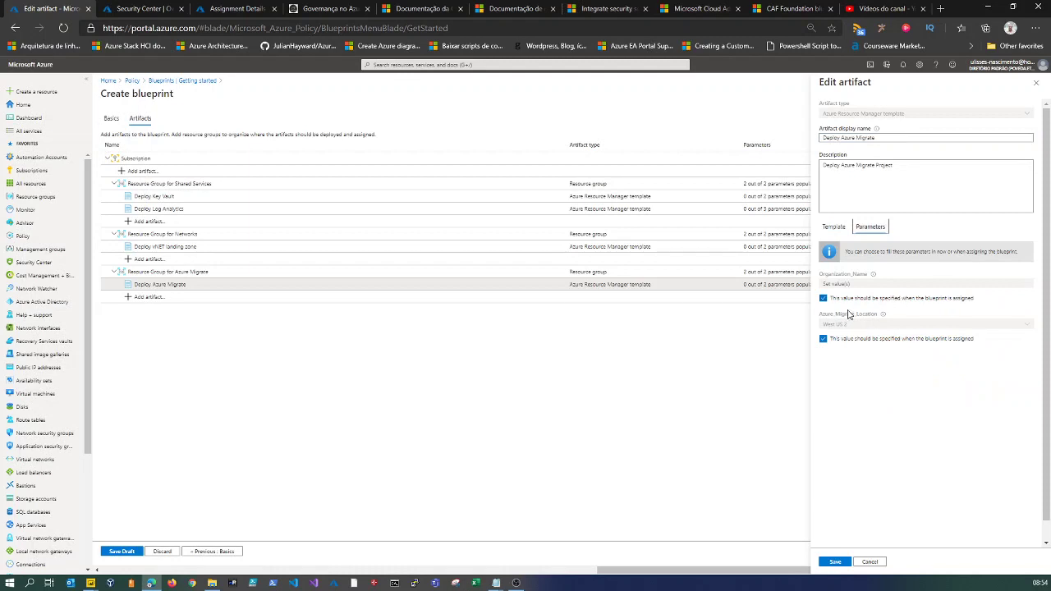
pyautogui.click(875, 564)
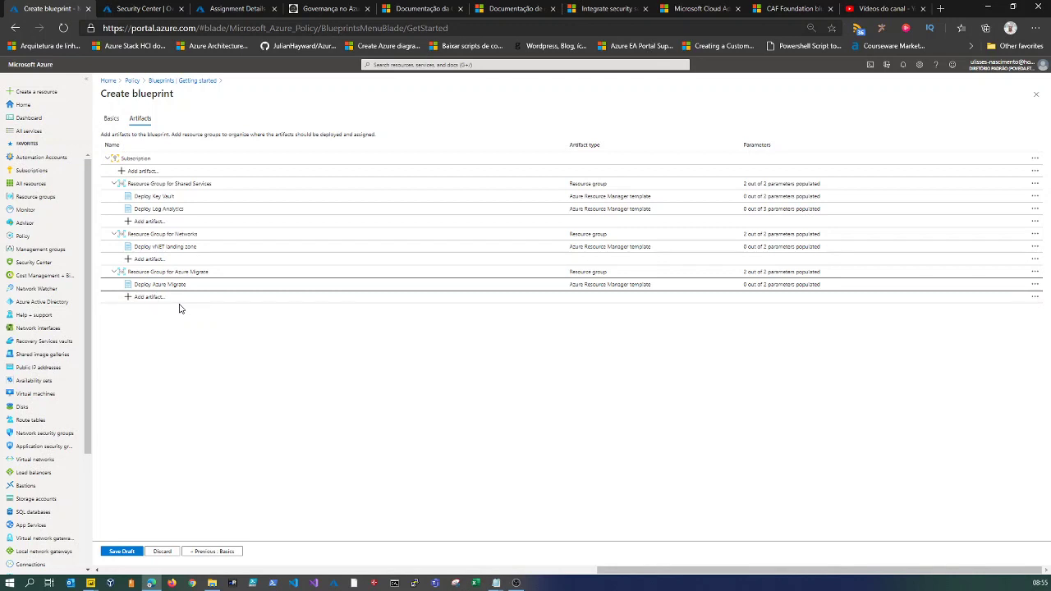
# Step: Abandon this blueprint, begin creating another one and look through the full list of blueprint samples
pyautogui.click(199, 81)
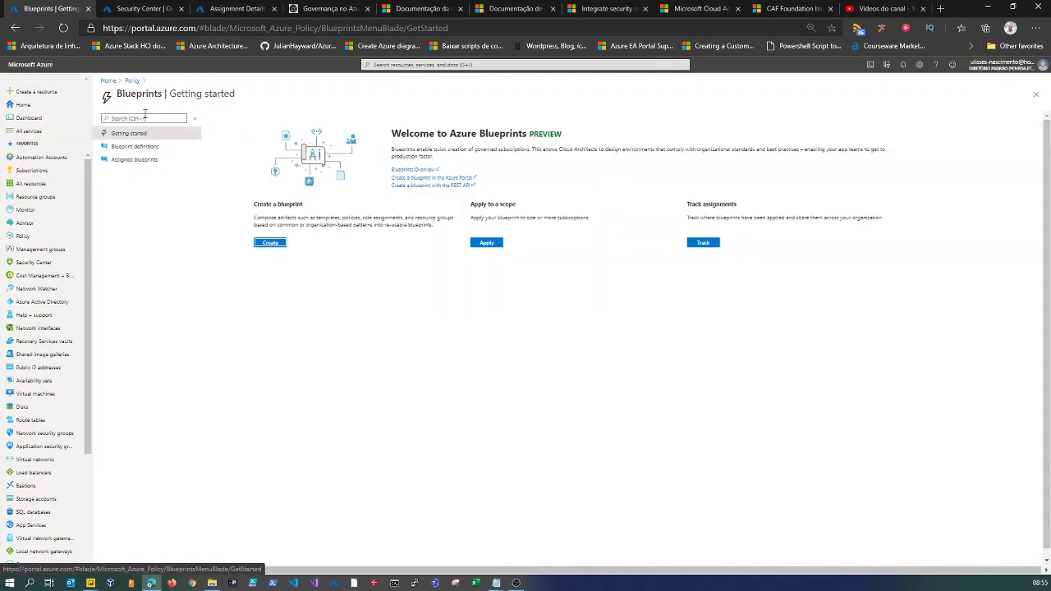
pyautogui.click(271, 244)
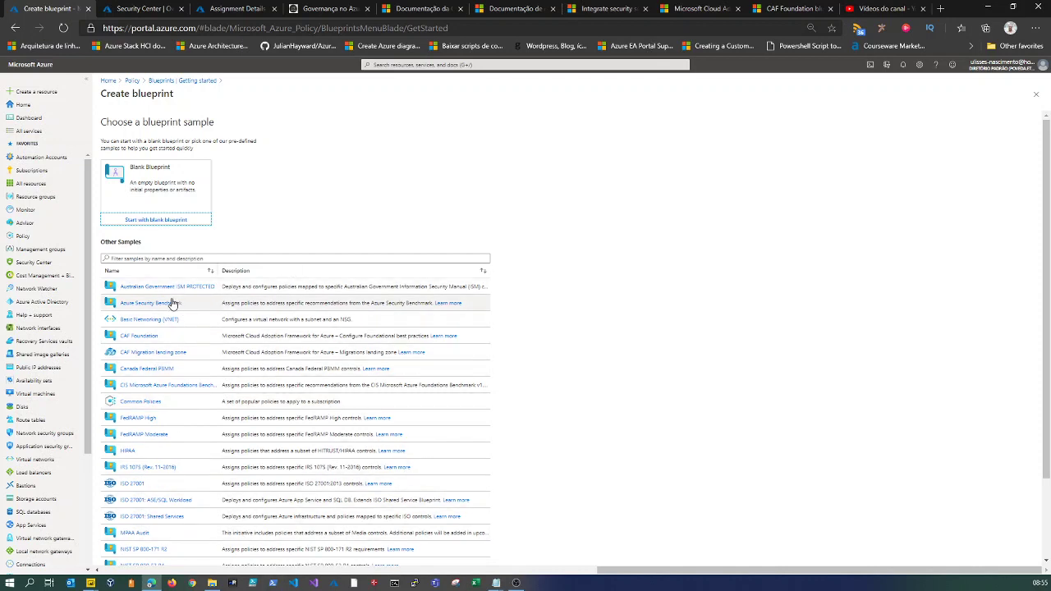
pyautogui.scroll(-2, 234, 460)
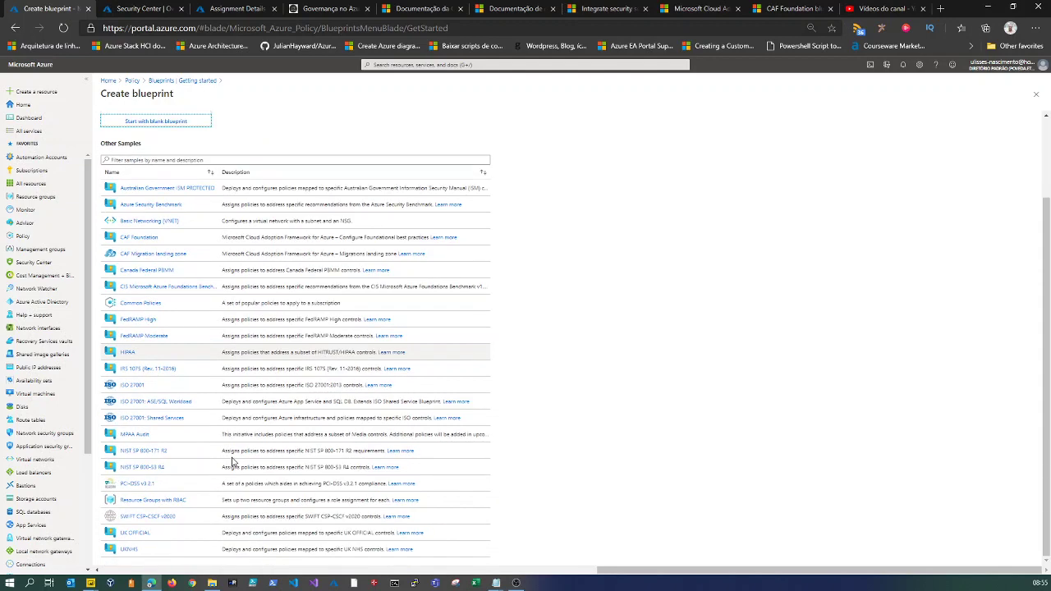
pyautogui.scroll(2, 211, 509)
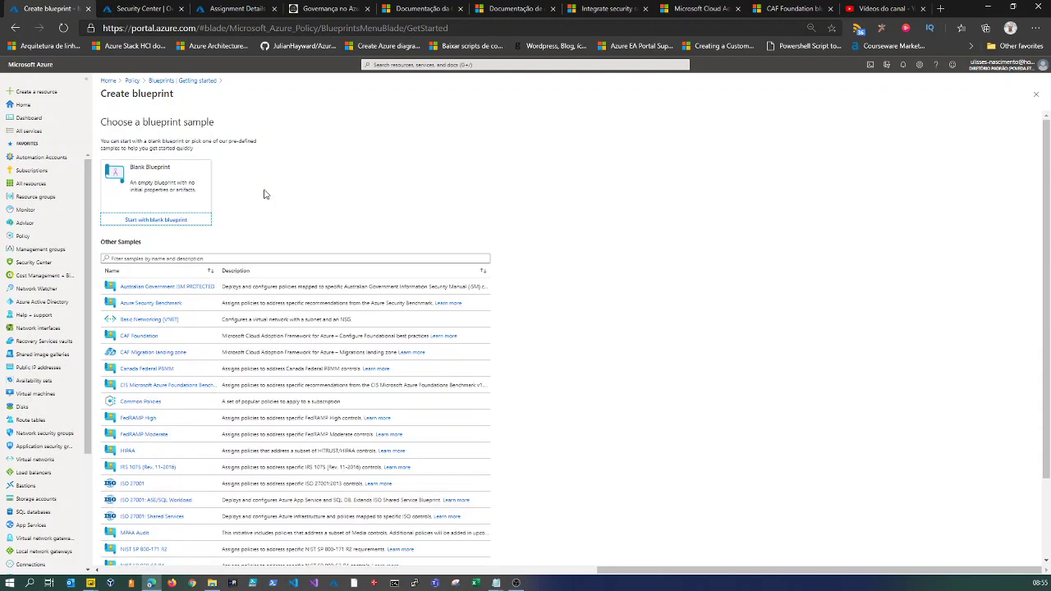
# Step: Leave blueprint creation, return to the Policy overview and open Security Center
pyautogui.click(170, 81)
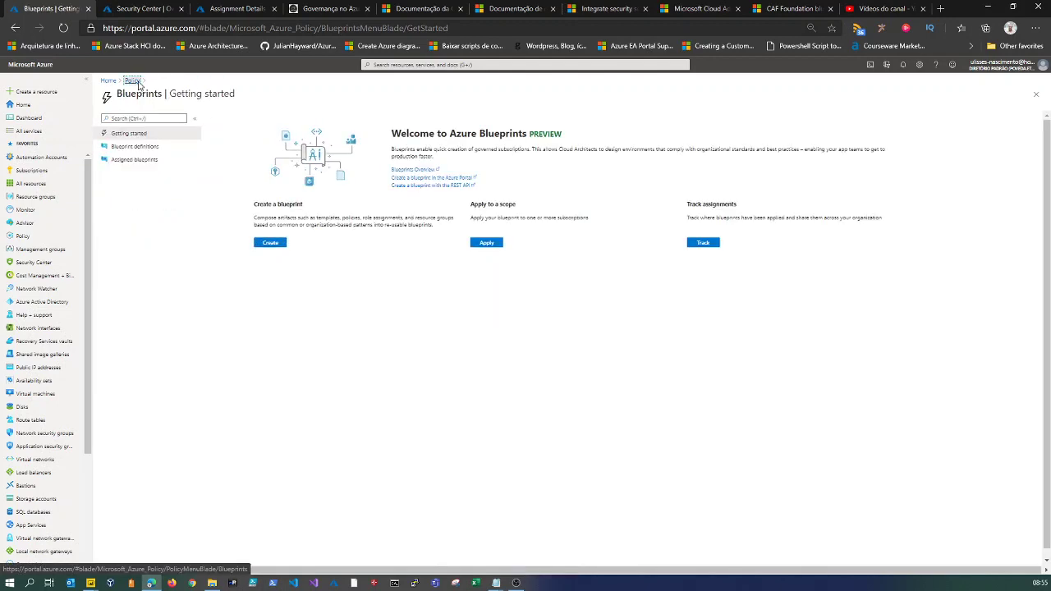
pyautogui.click(133, 81)
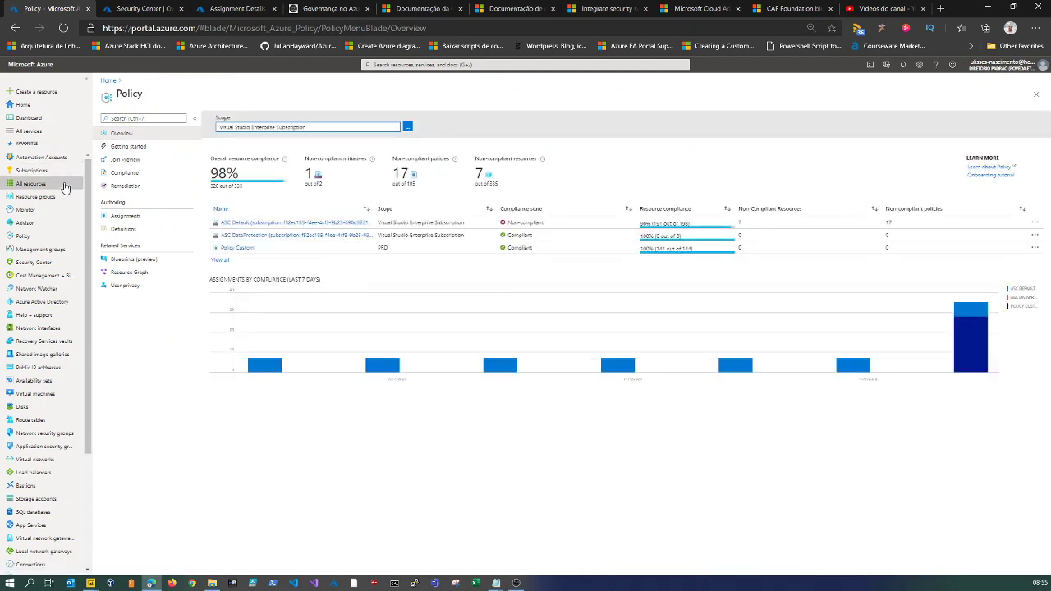
pyautogui.click(26, 267)
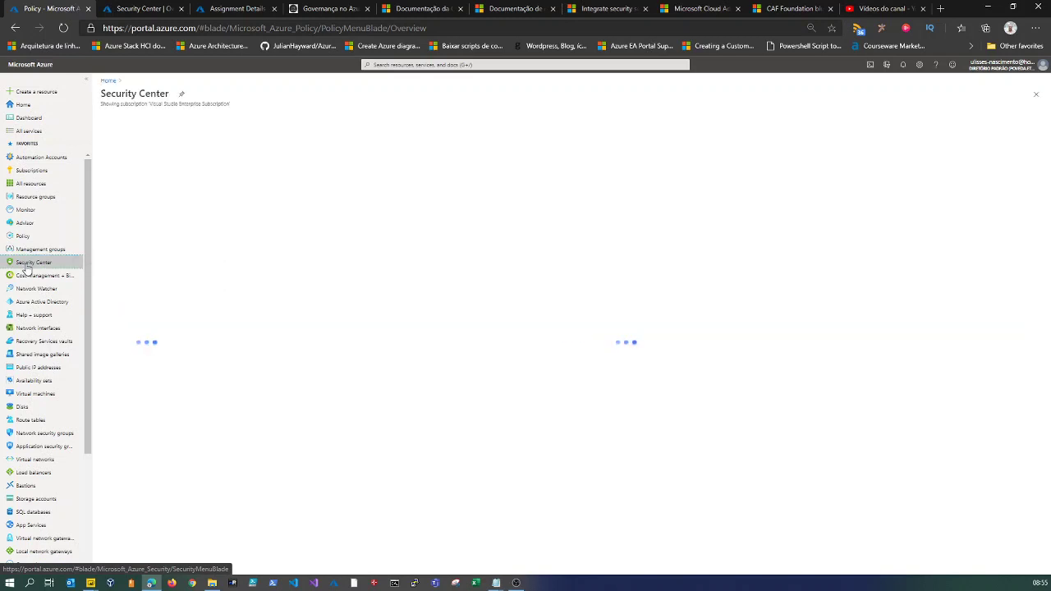